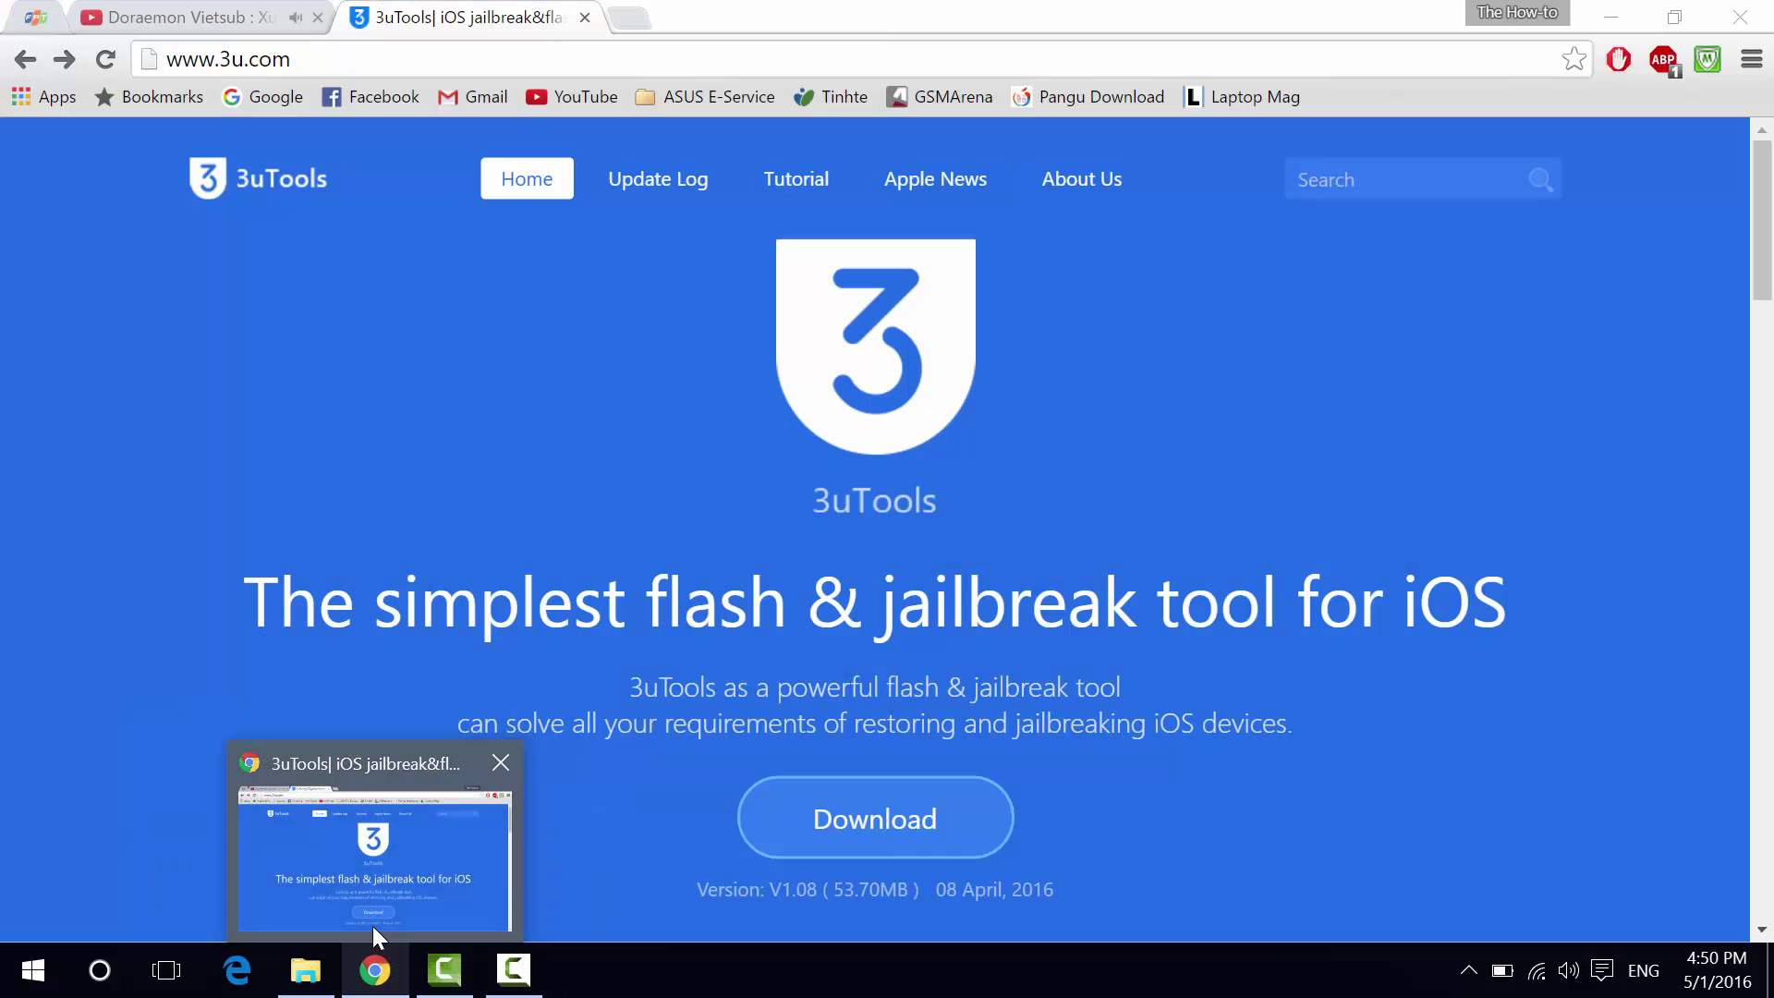
click(373, 926)
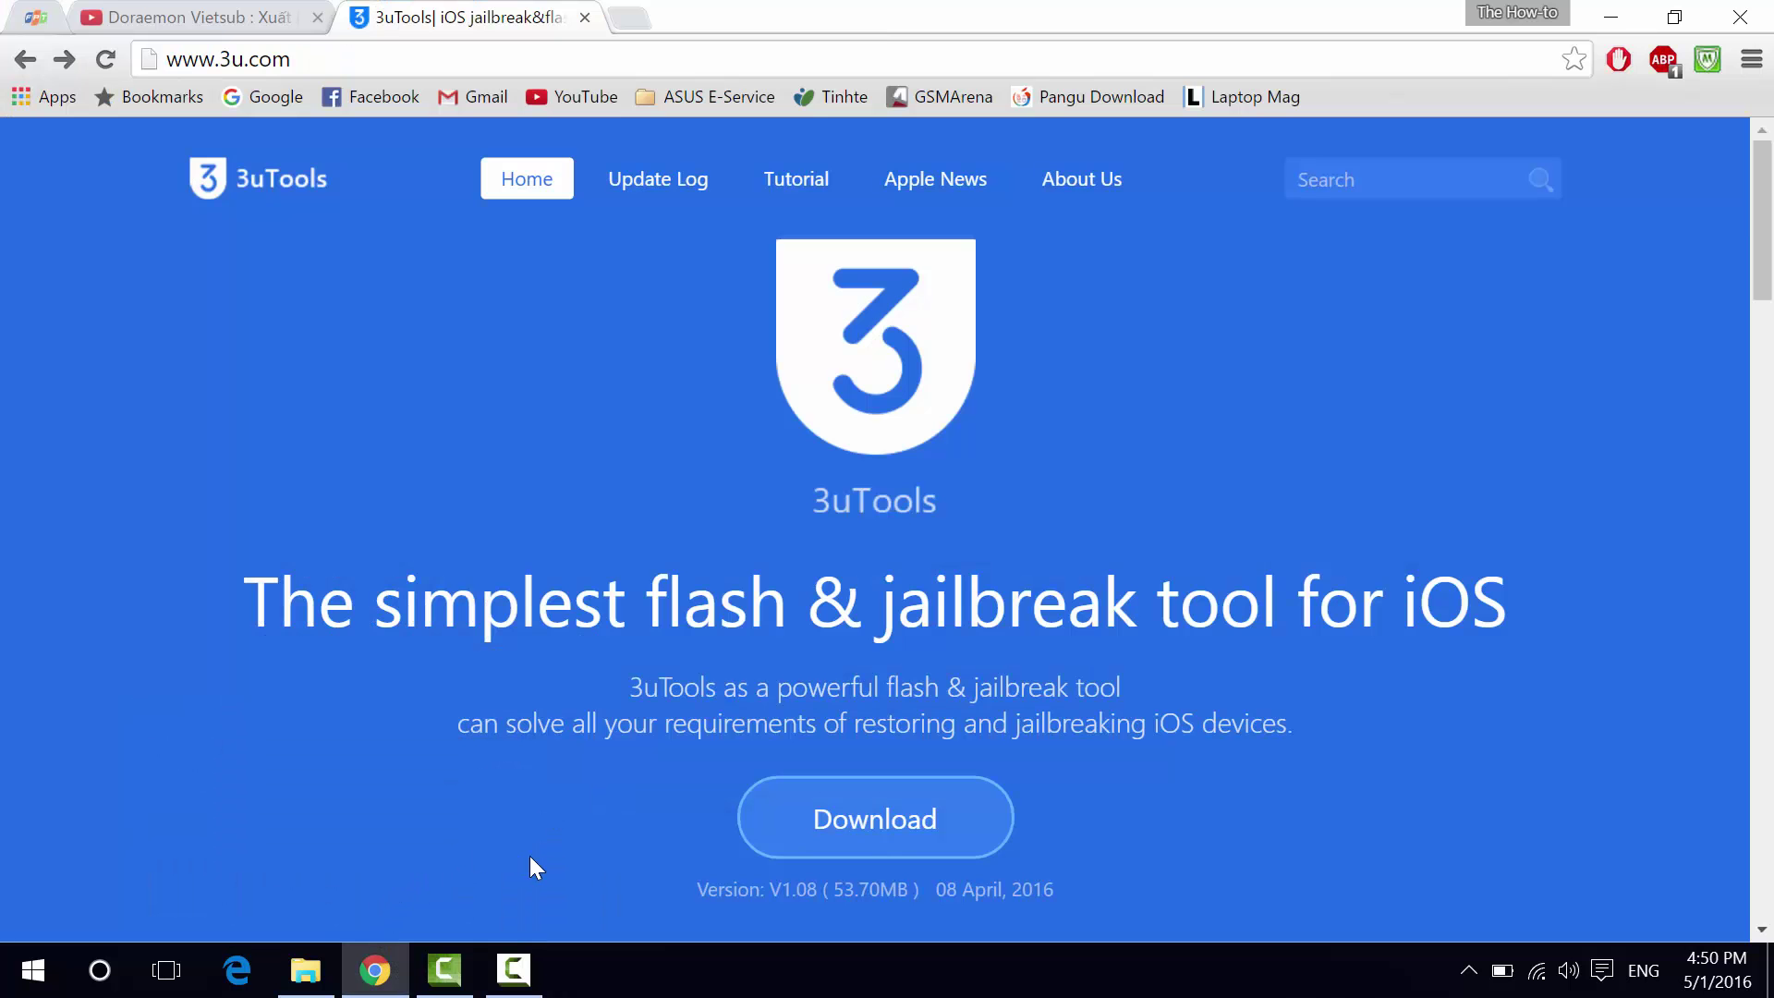
click(211, 61)
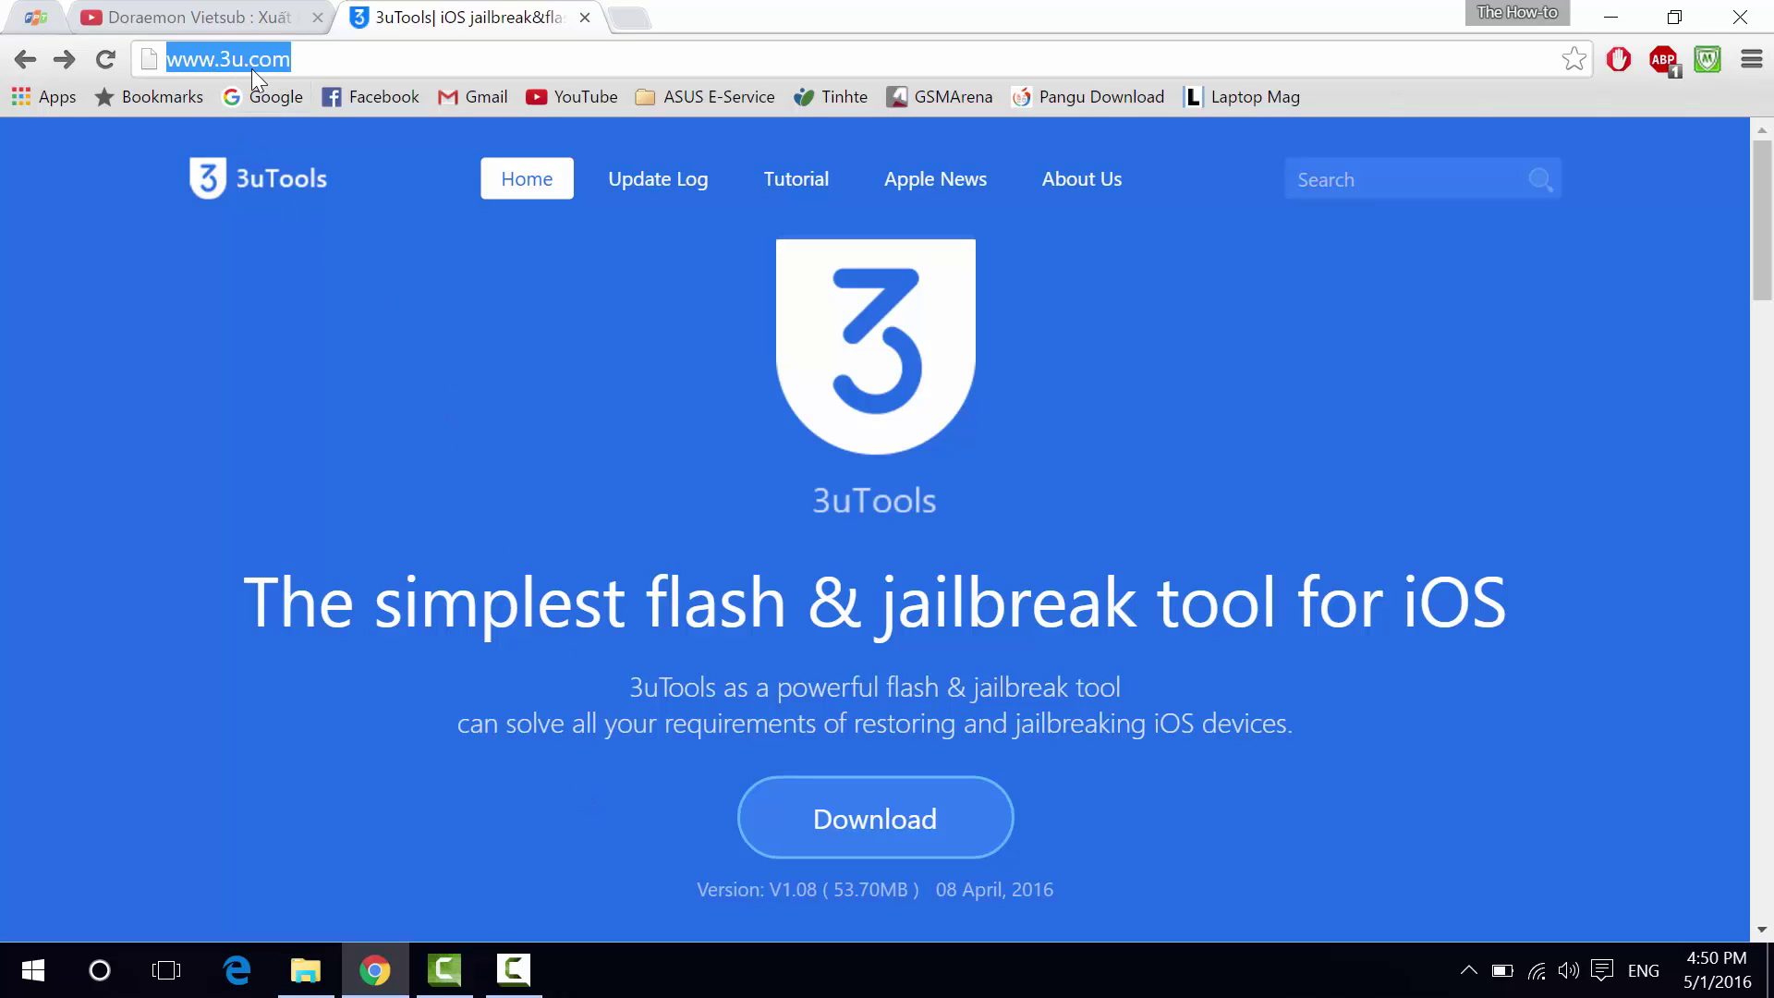
click(495, 329)
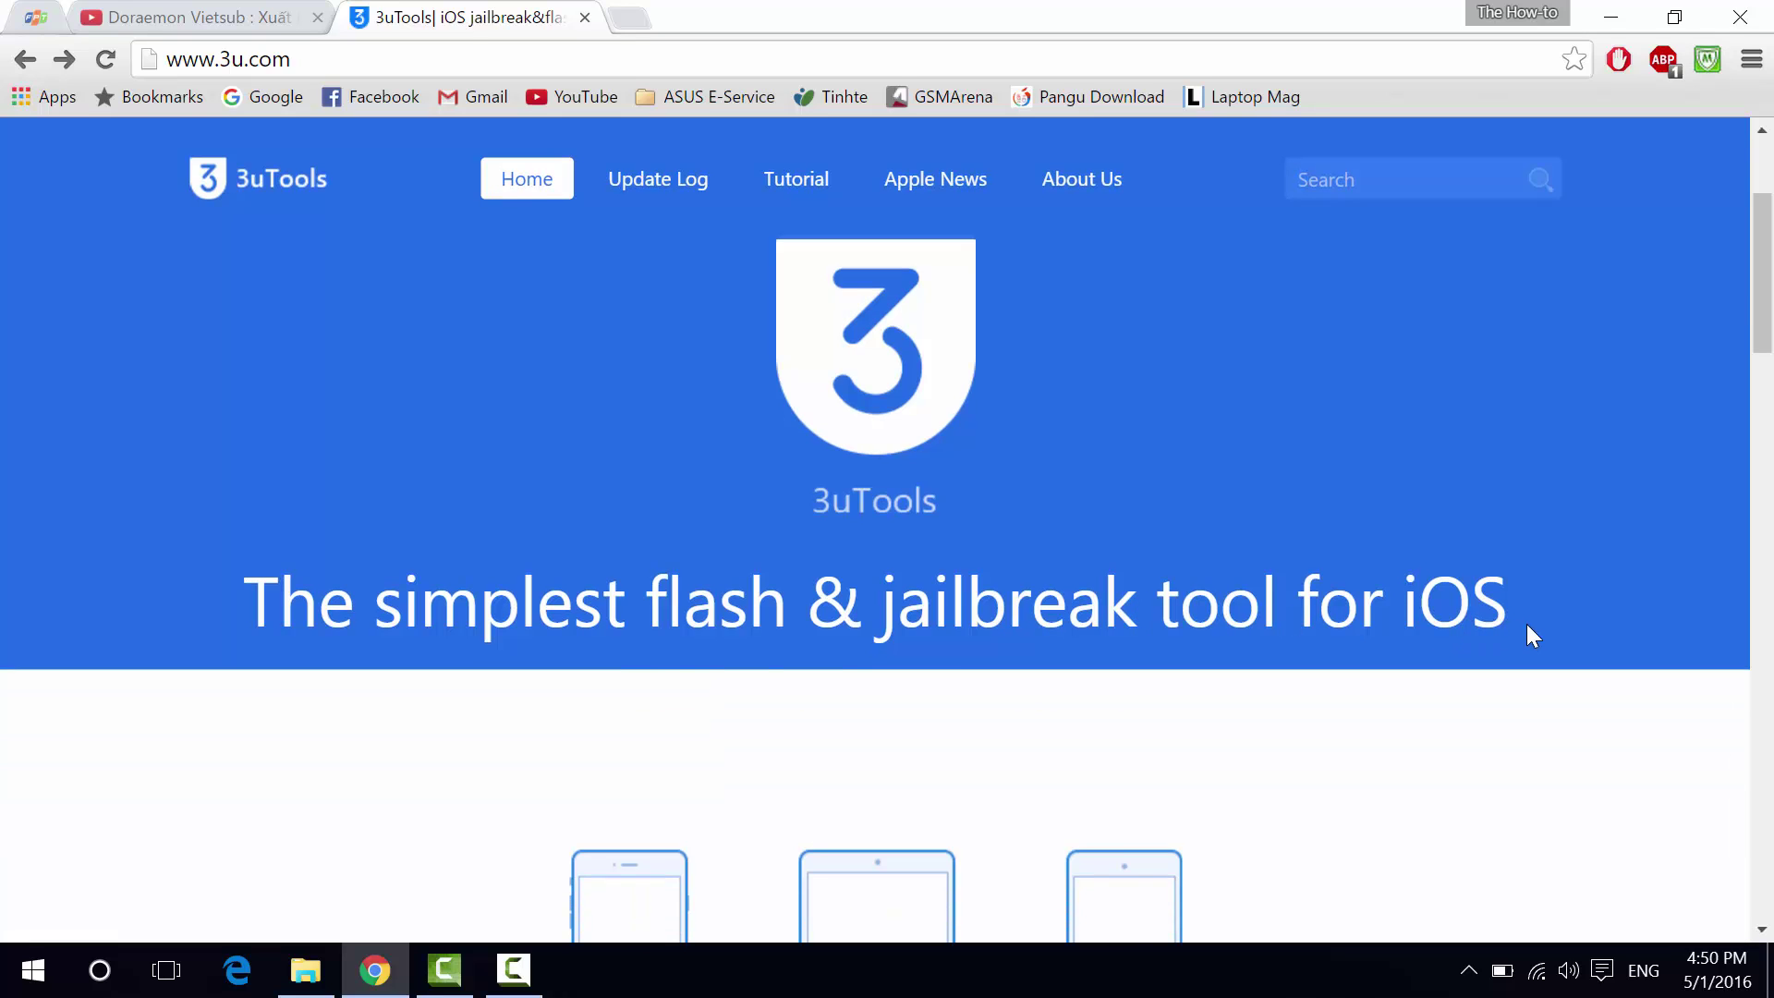
scroll(1527, 626, down, 5)
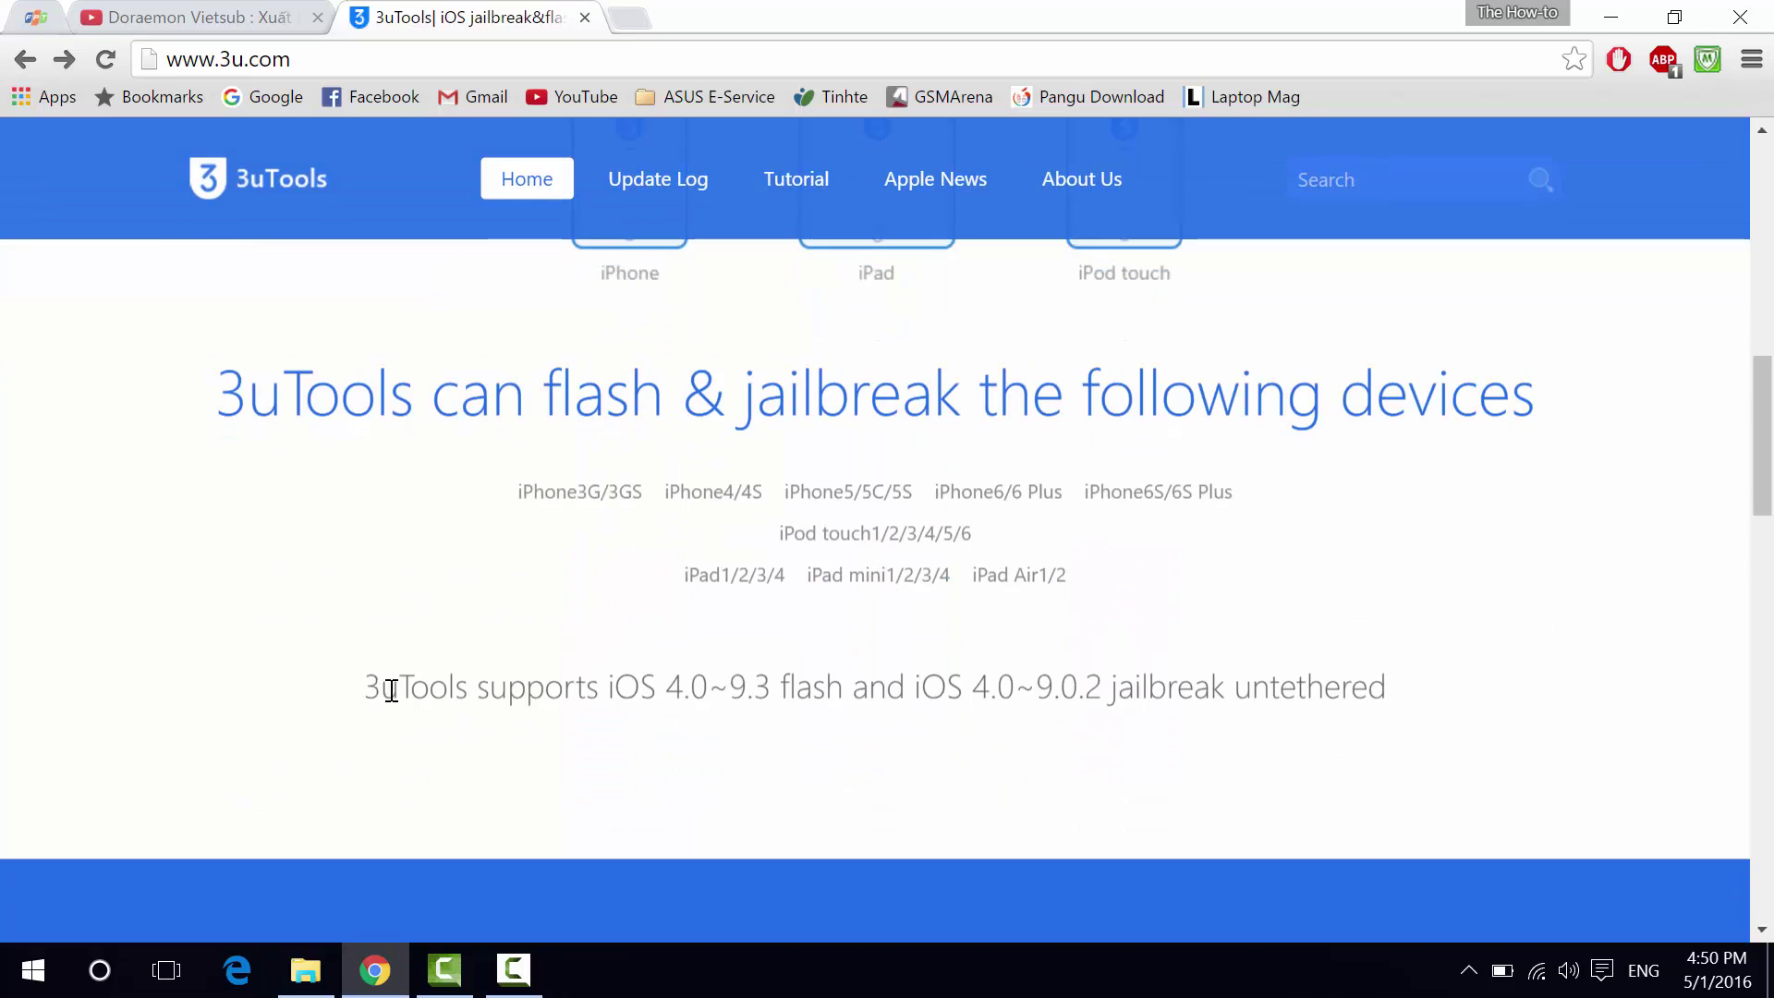
drag(366, 689, 1394, 692)
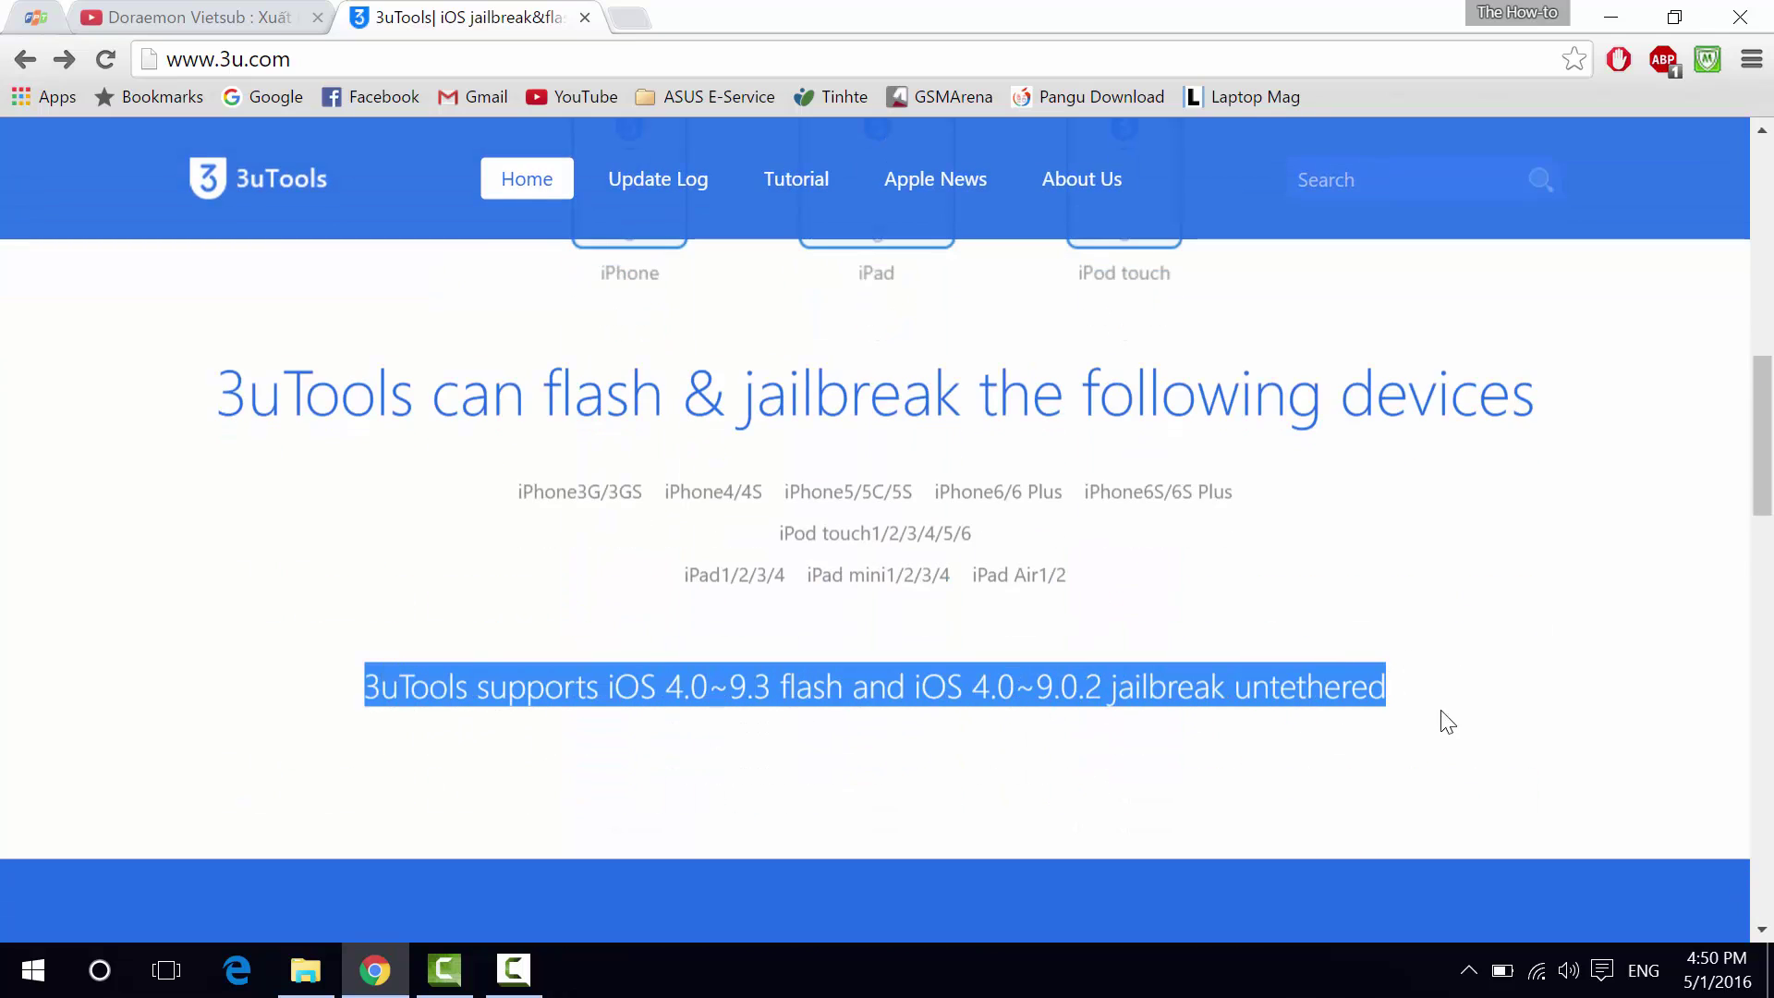
click(1482, 736)
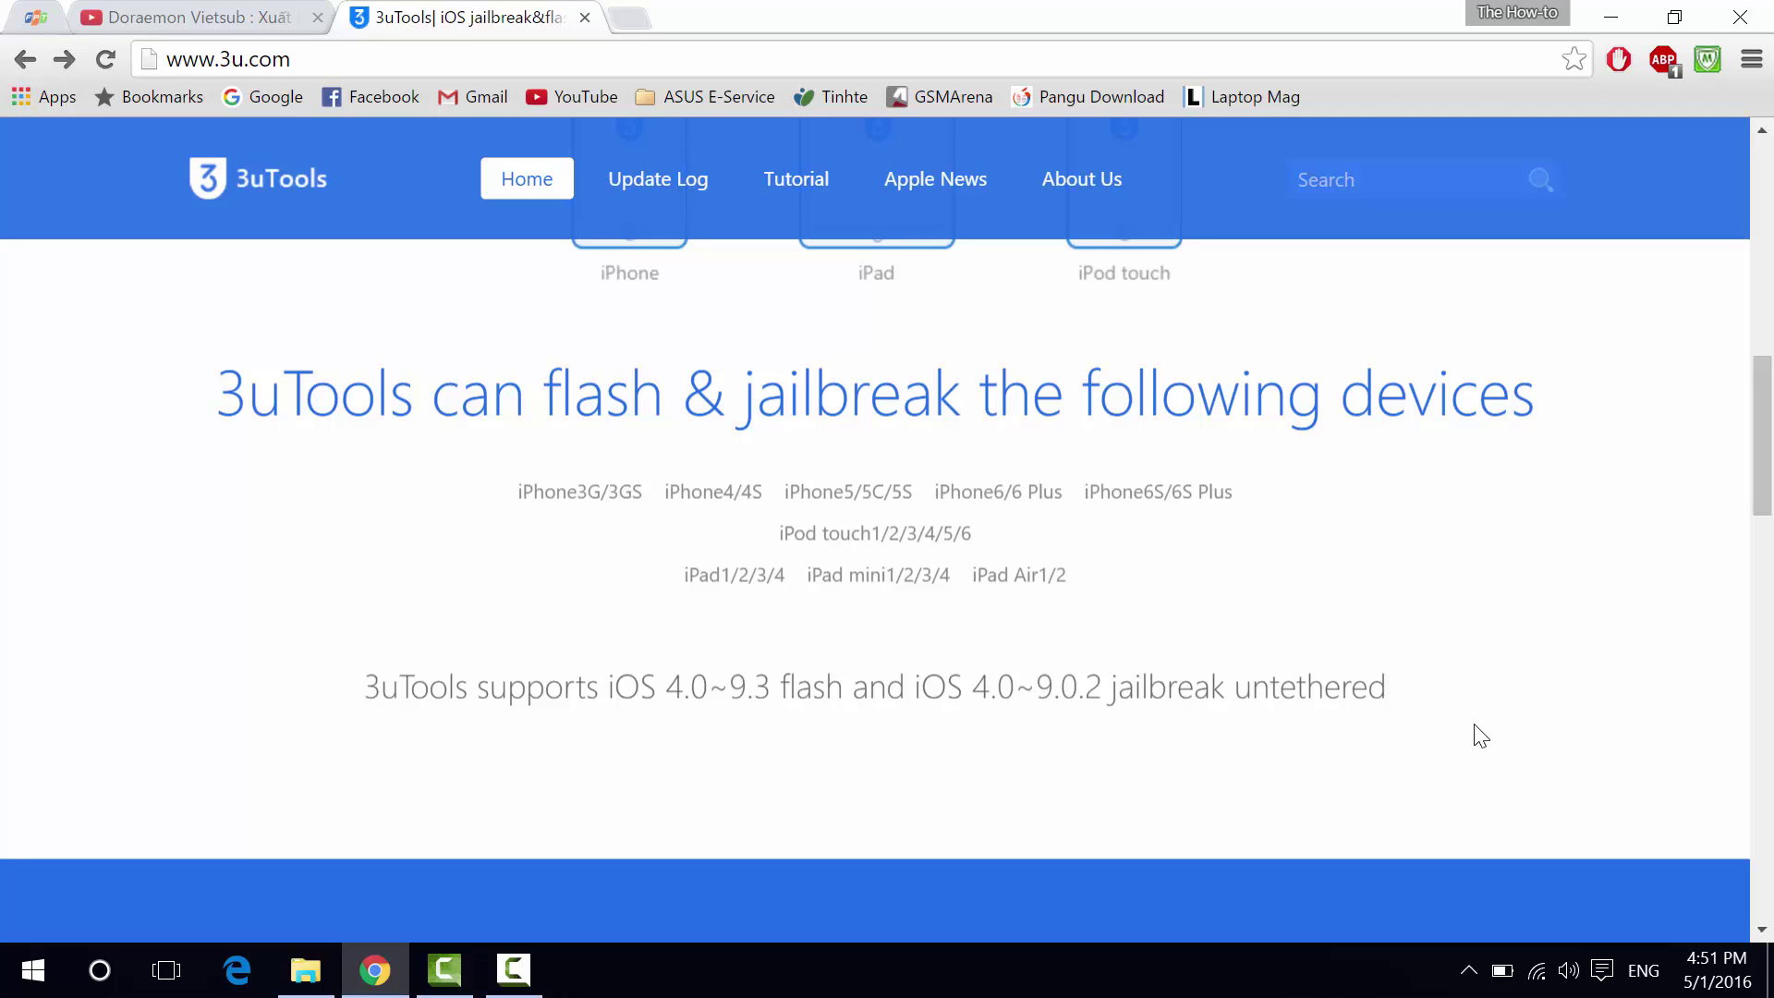
Review the list of iPhone, iPad and iPod touch models that 3uTools can flash and jailbreak.
scroll(1476, 733, up, 10)
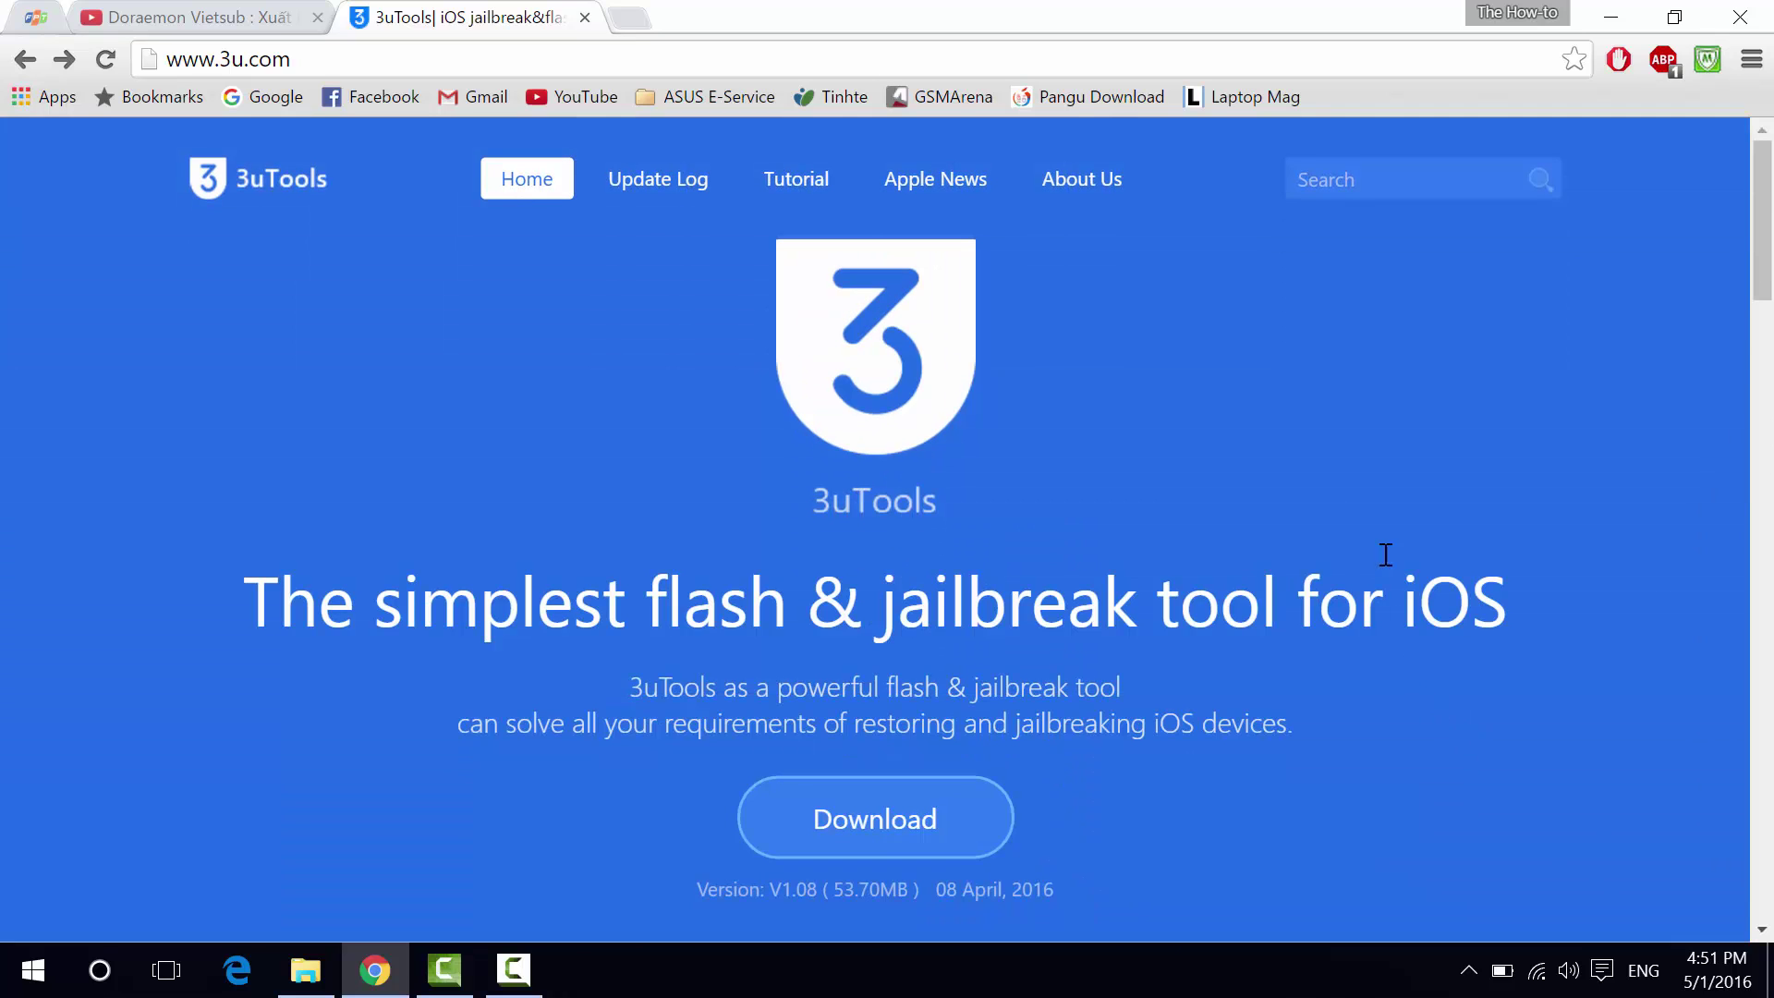
scroll(238, 610, down, 8)
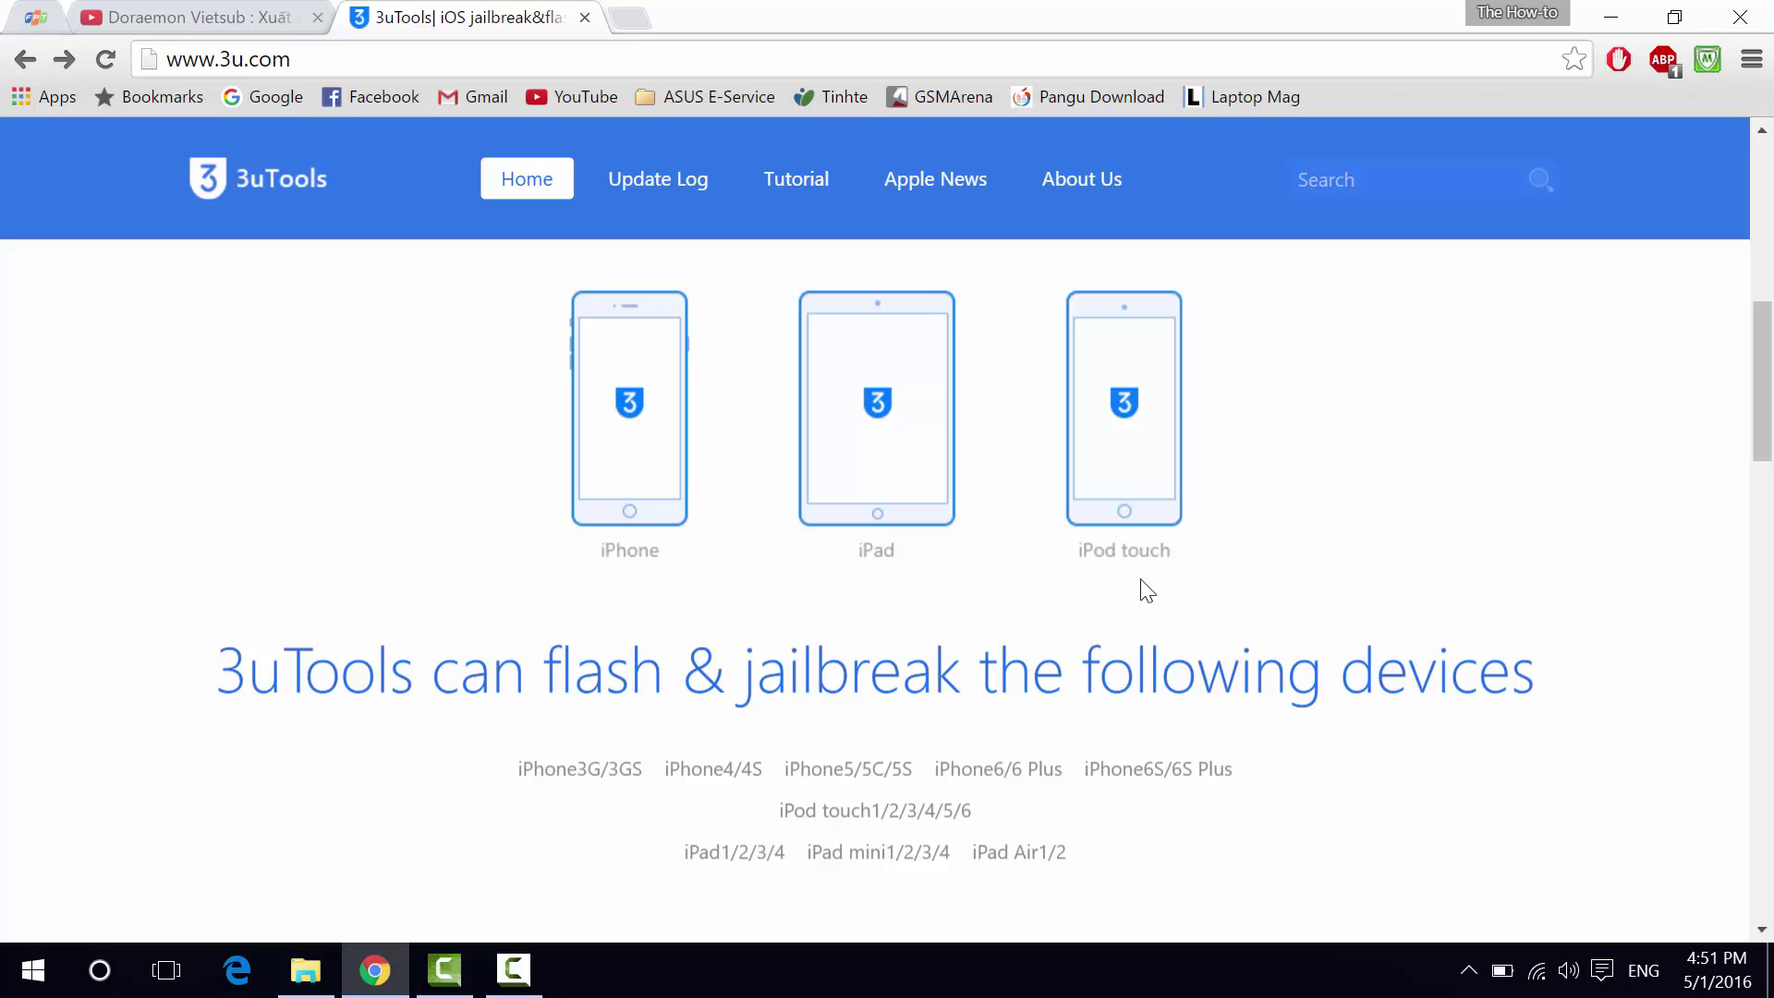
scroll(1016, 638, down, 3)
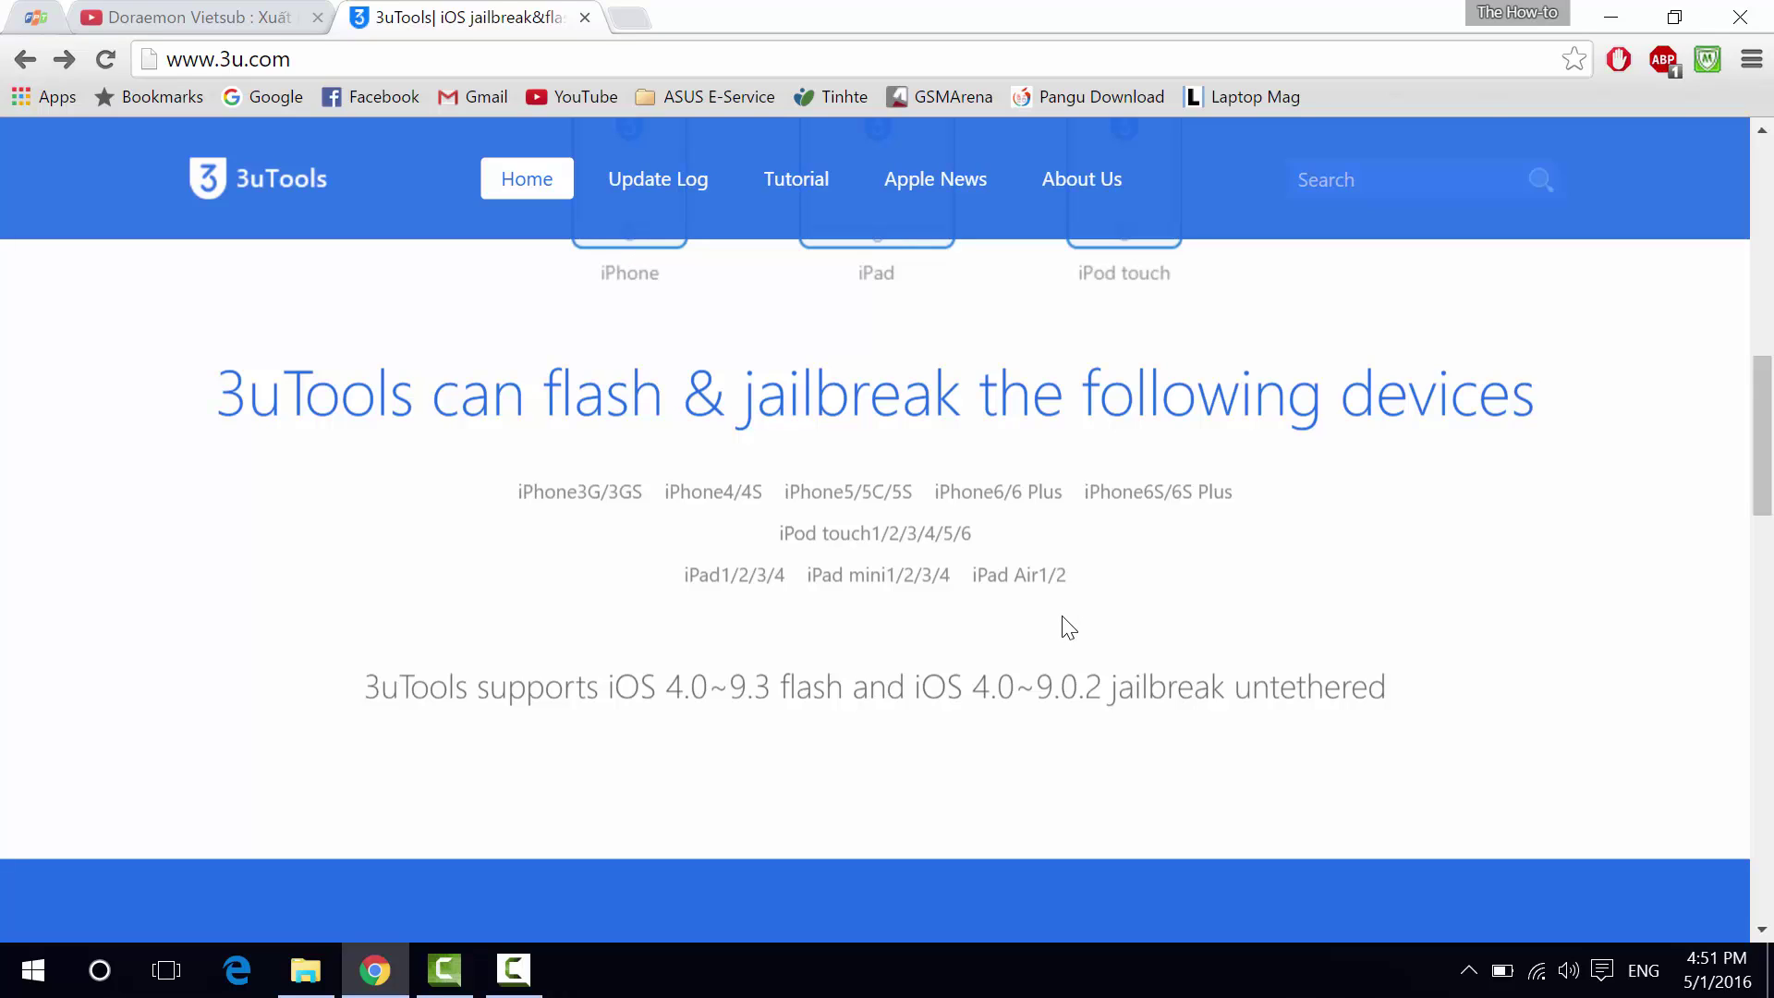
scroll(1064, 626, up, 2)
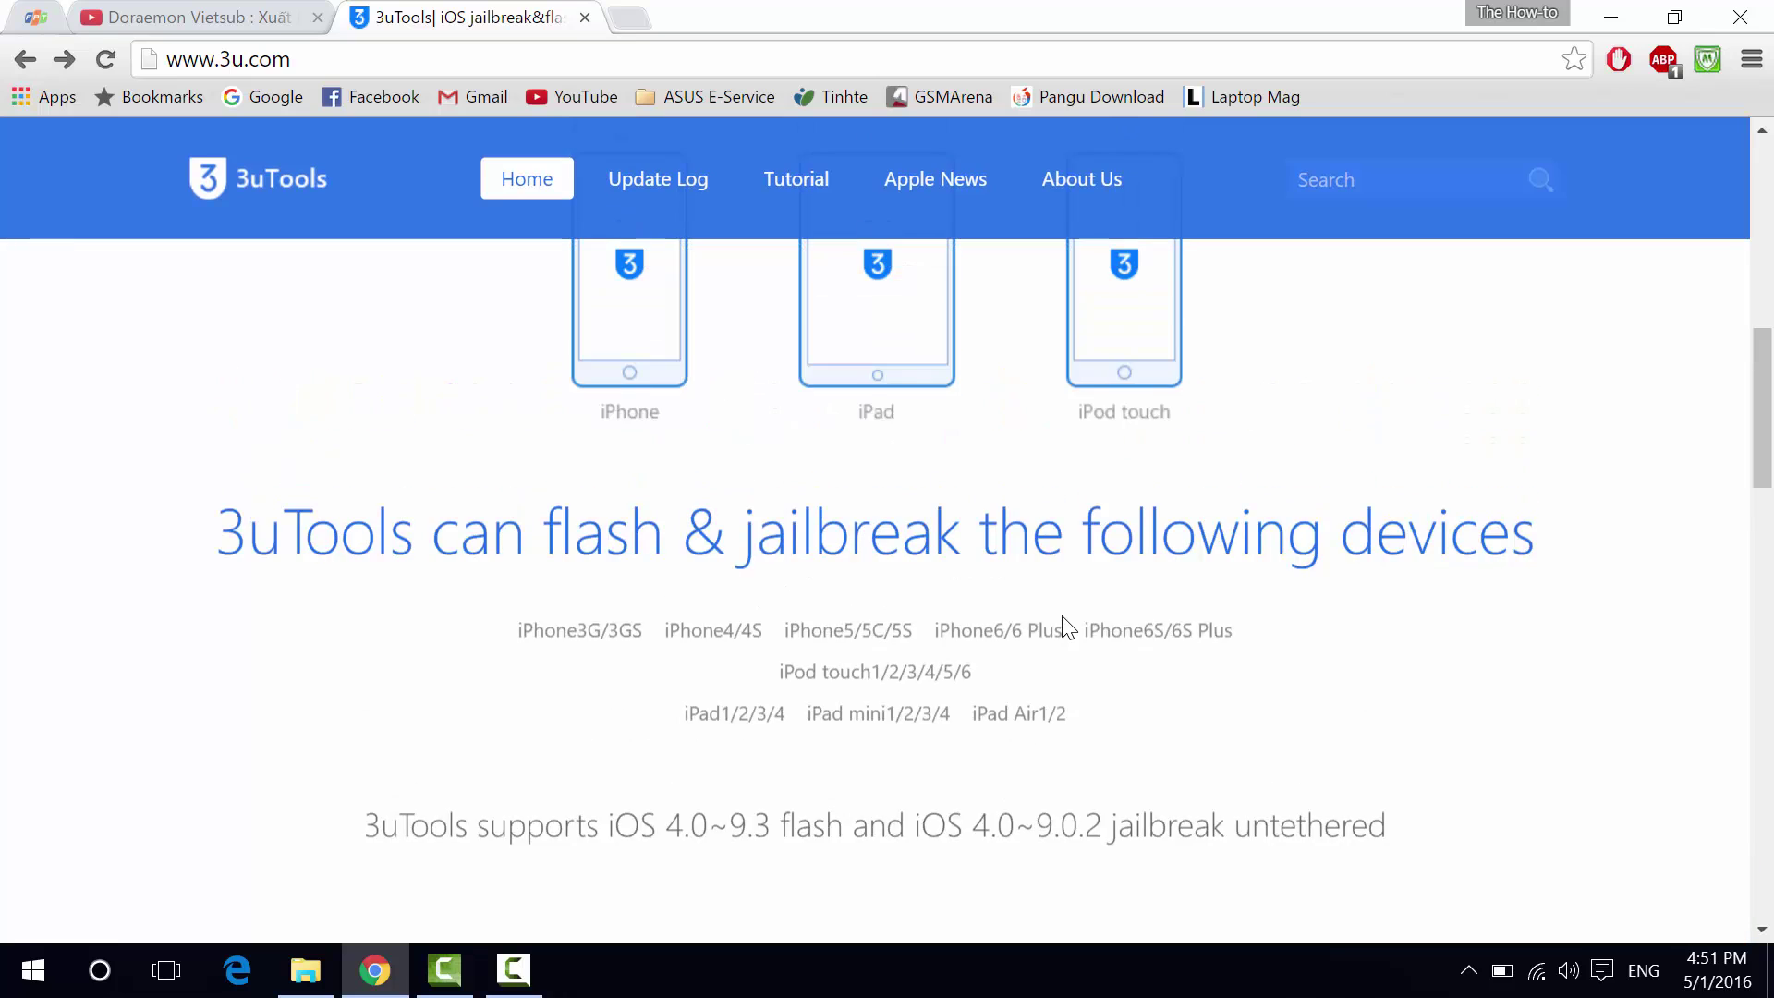
scroll(1064, 627, down, 5)
scroll(1065, 626, up, 5)
scroll(1063, 619, up, 3)
Read the website's sections on the two flashing modes, the tool's features and the flash and jailbreak notices, and return to the page's beginning.
scroll(1063, 619, down, 10)
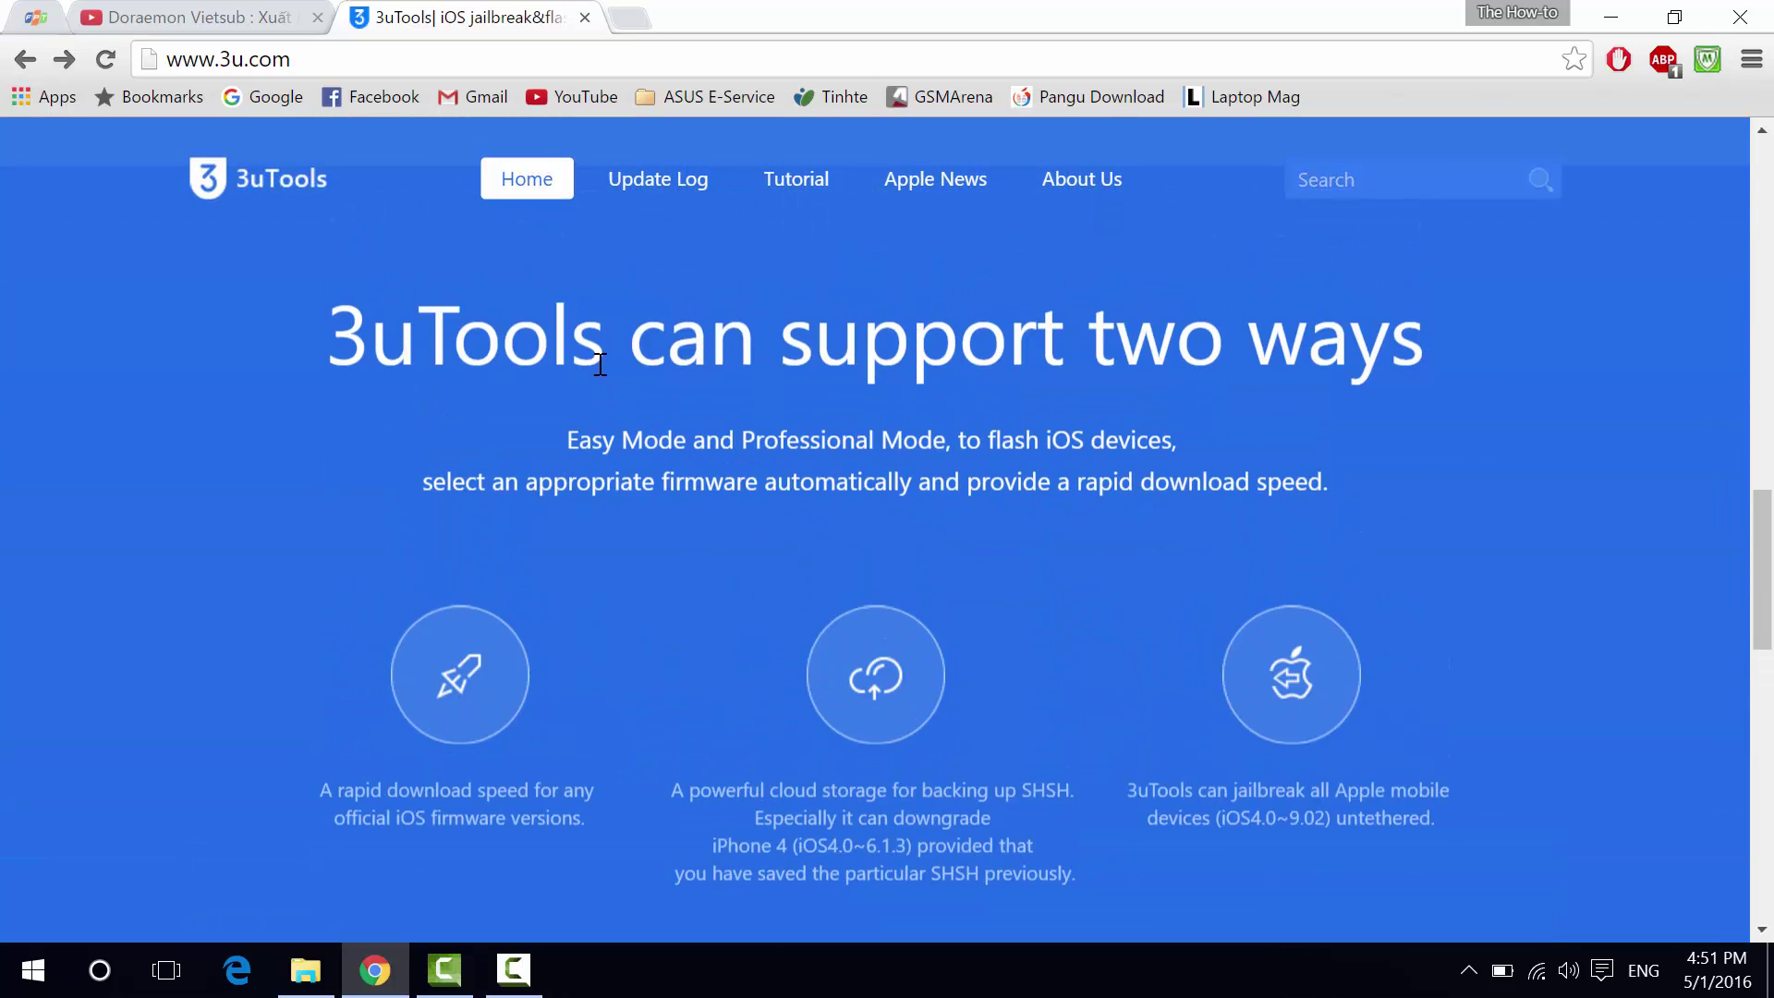
scroll(1091, 423, down, 1)
scroll(1090, 423, down, 1)
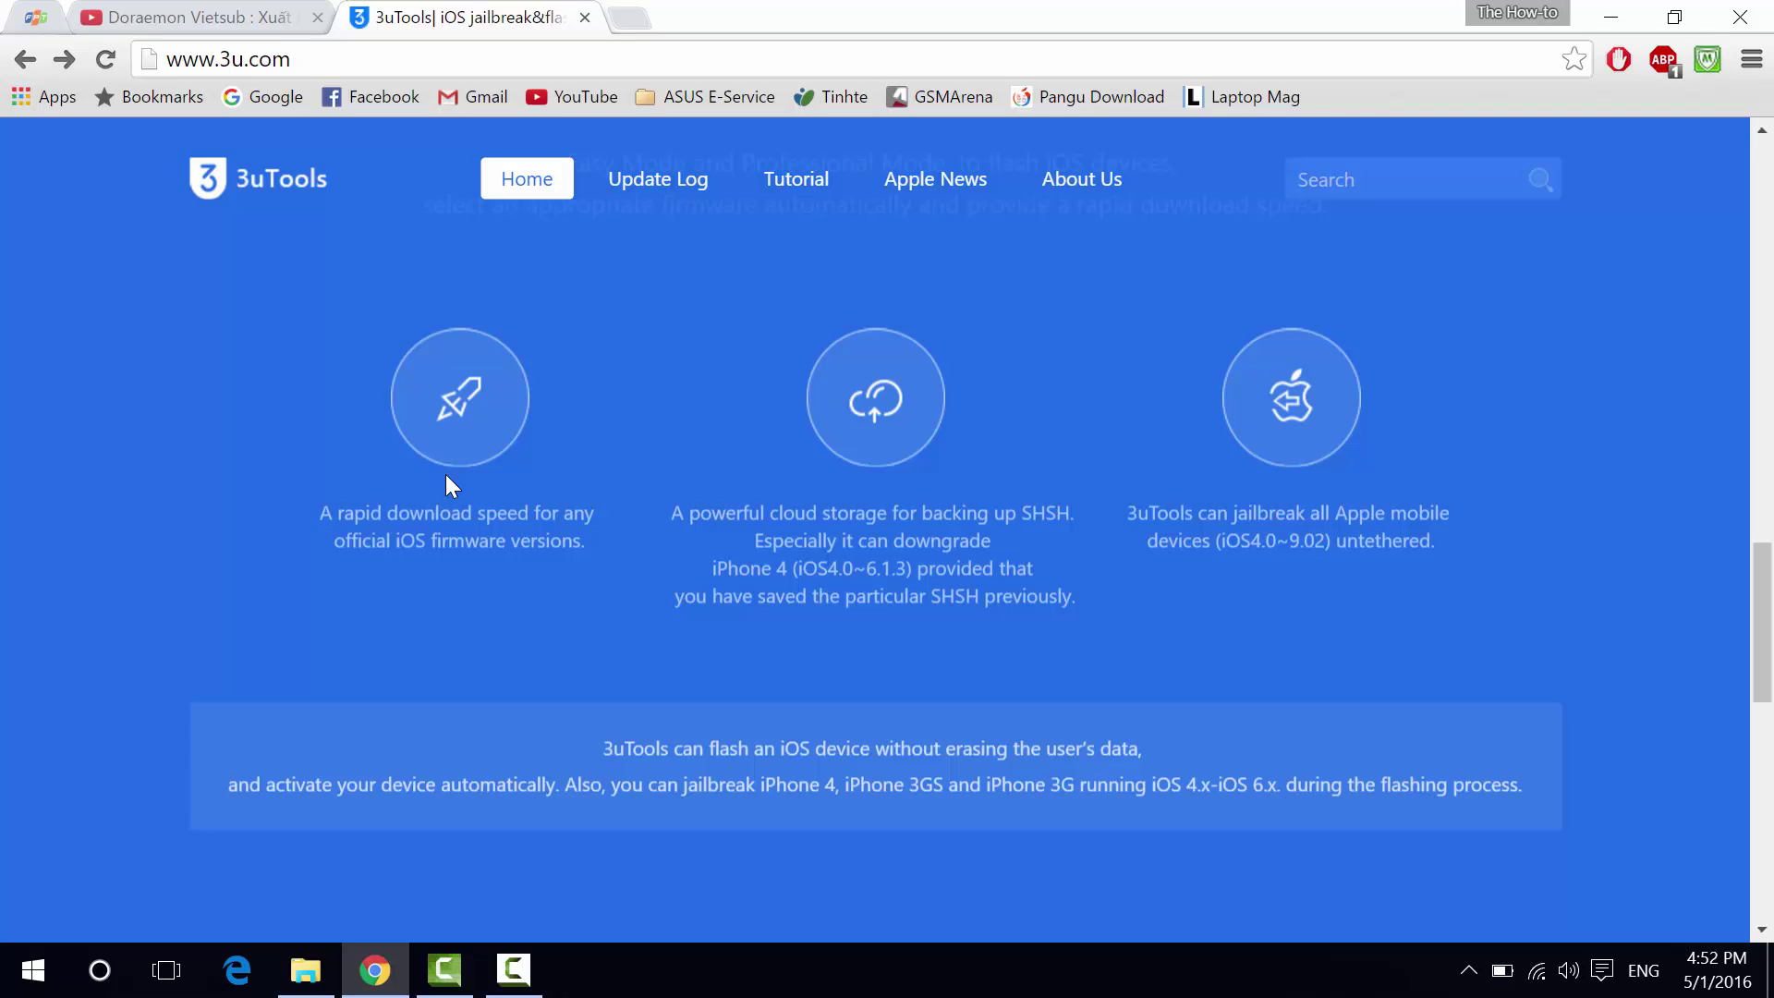
scroll(445, 474, down, 6)
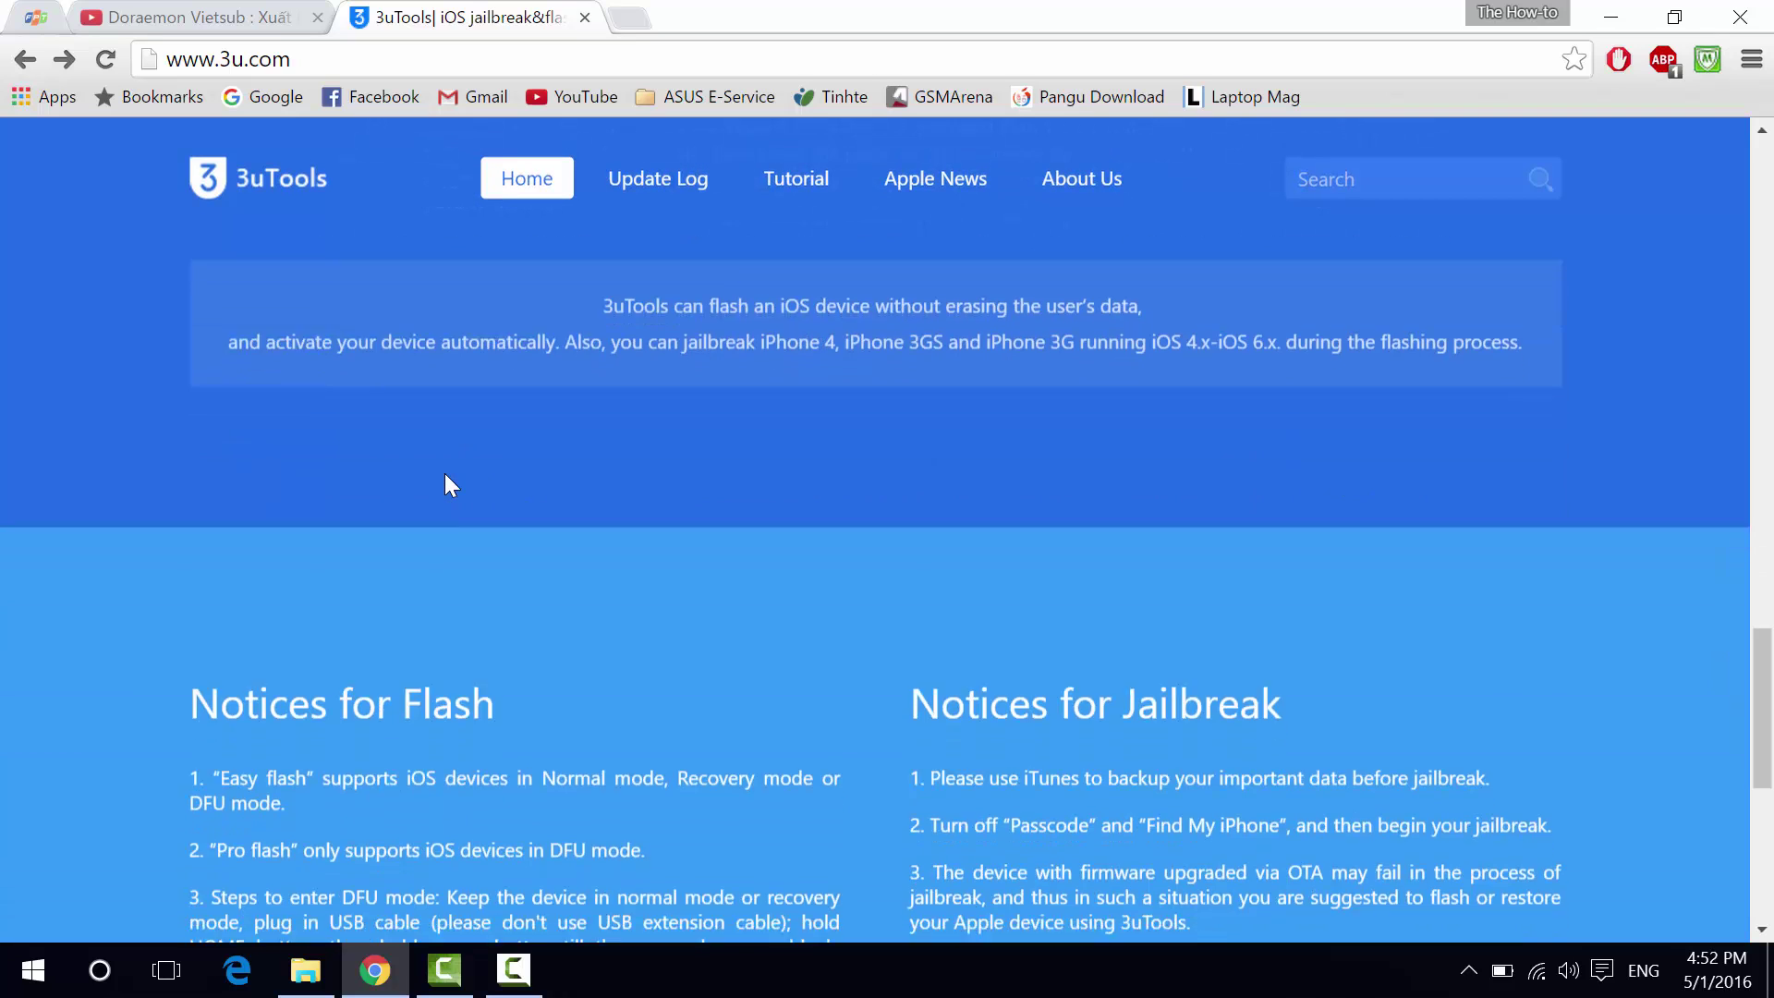
scroll(446, 473, up, 6)
scroll(445, 473, up, 10)
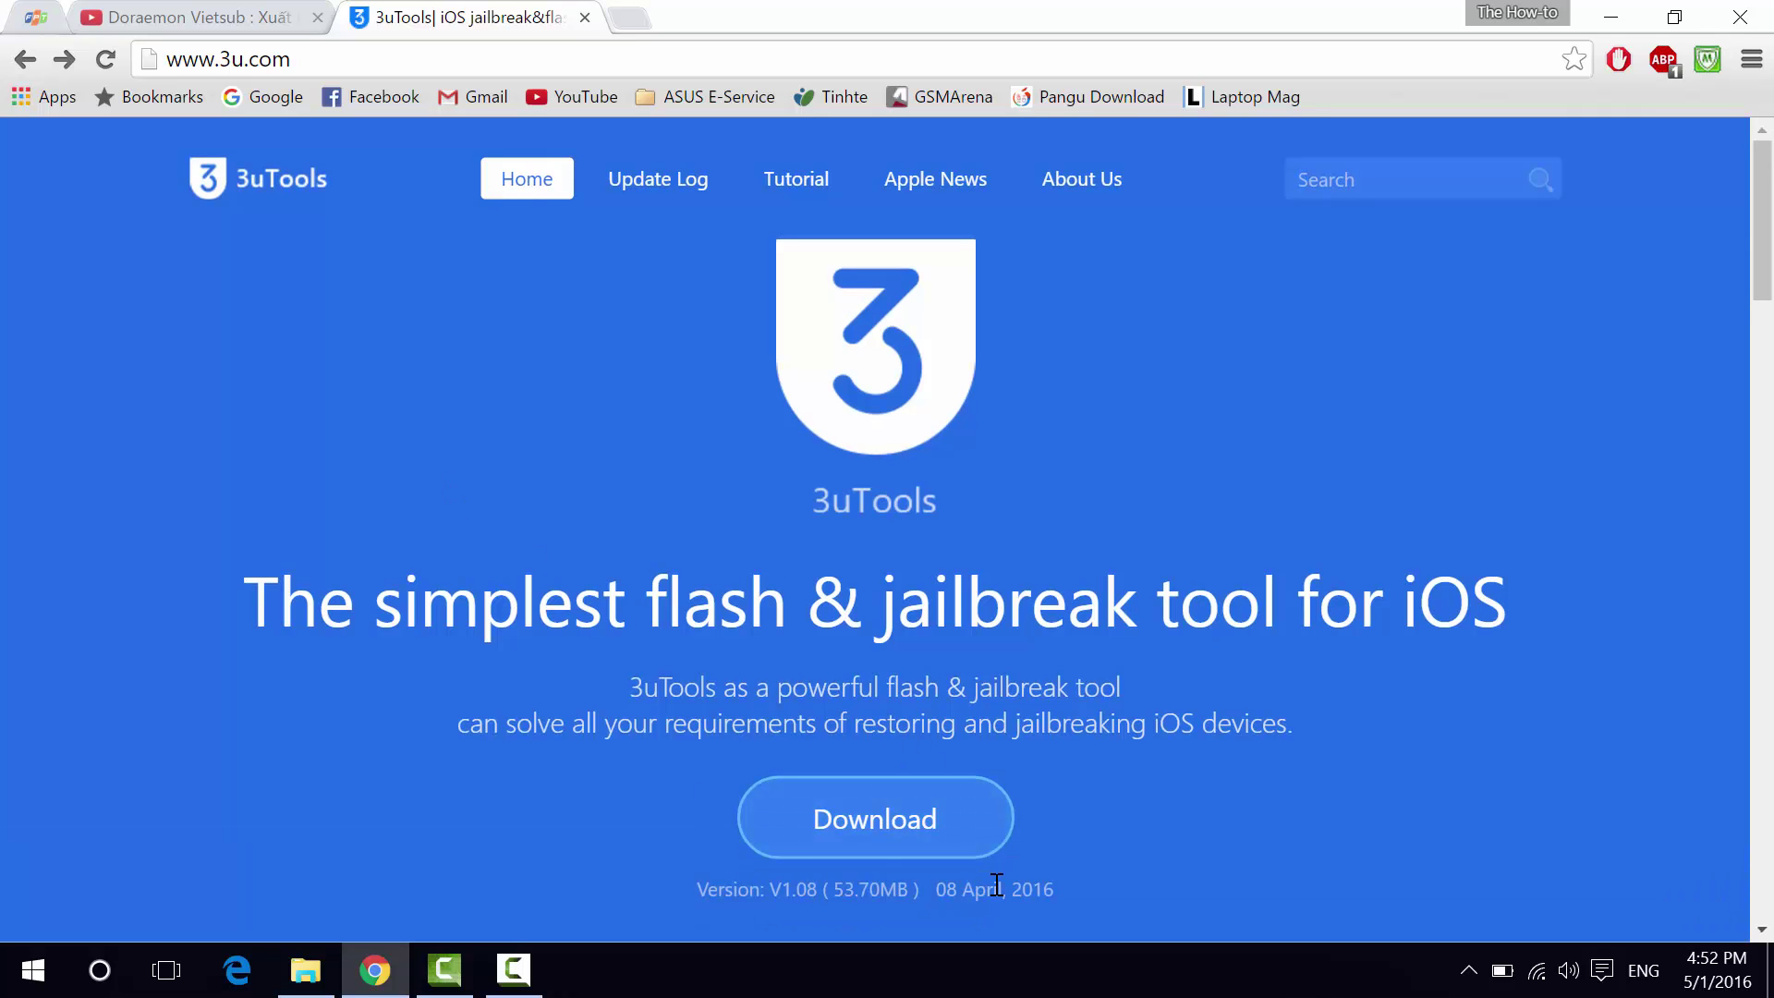
Minimize the browser, launch 3uTools from the desktop and reposition its window.
click(1610, 16)
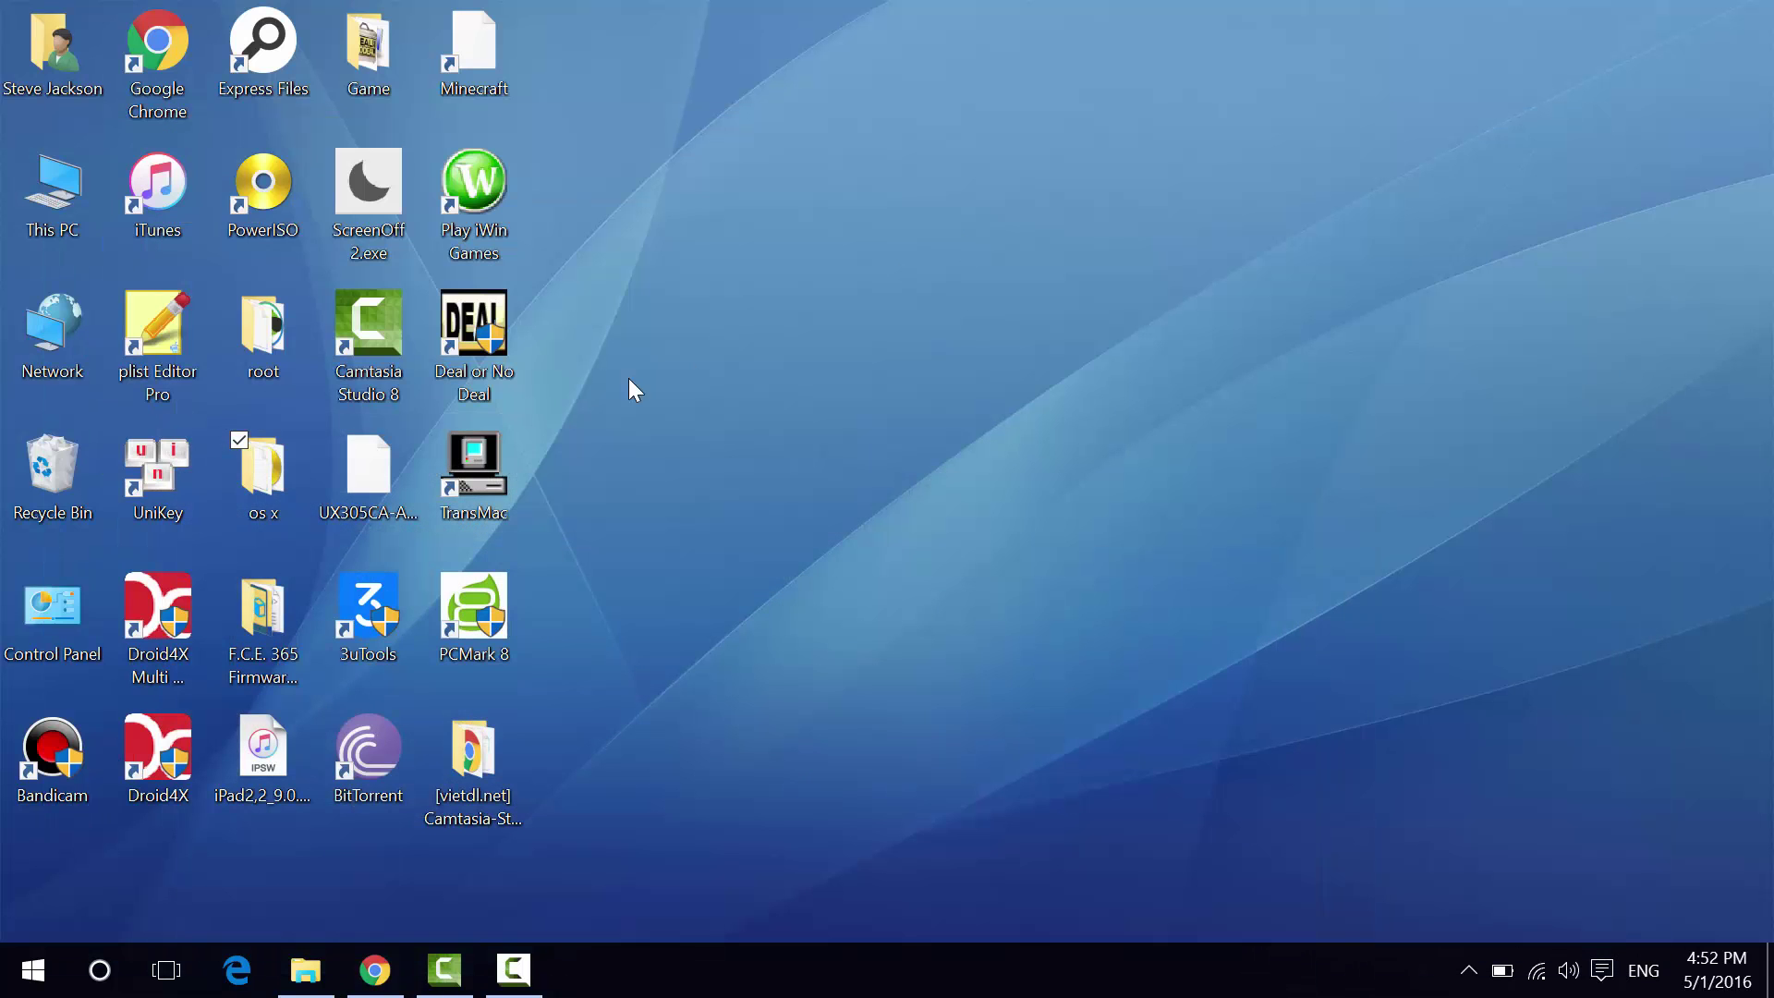
click(400, 601)
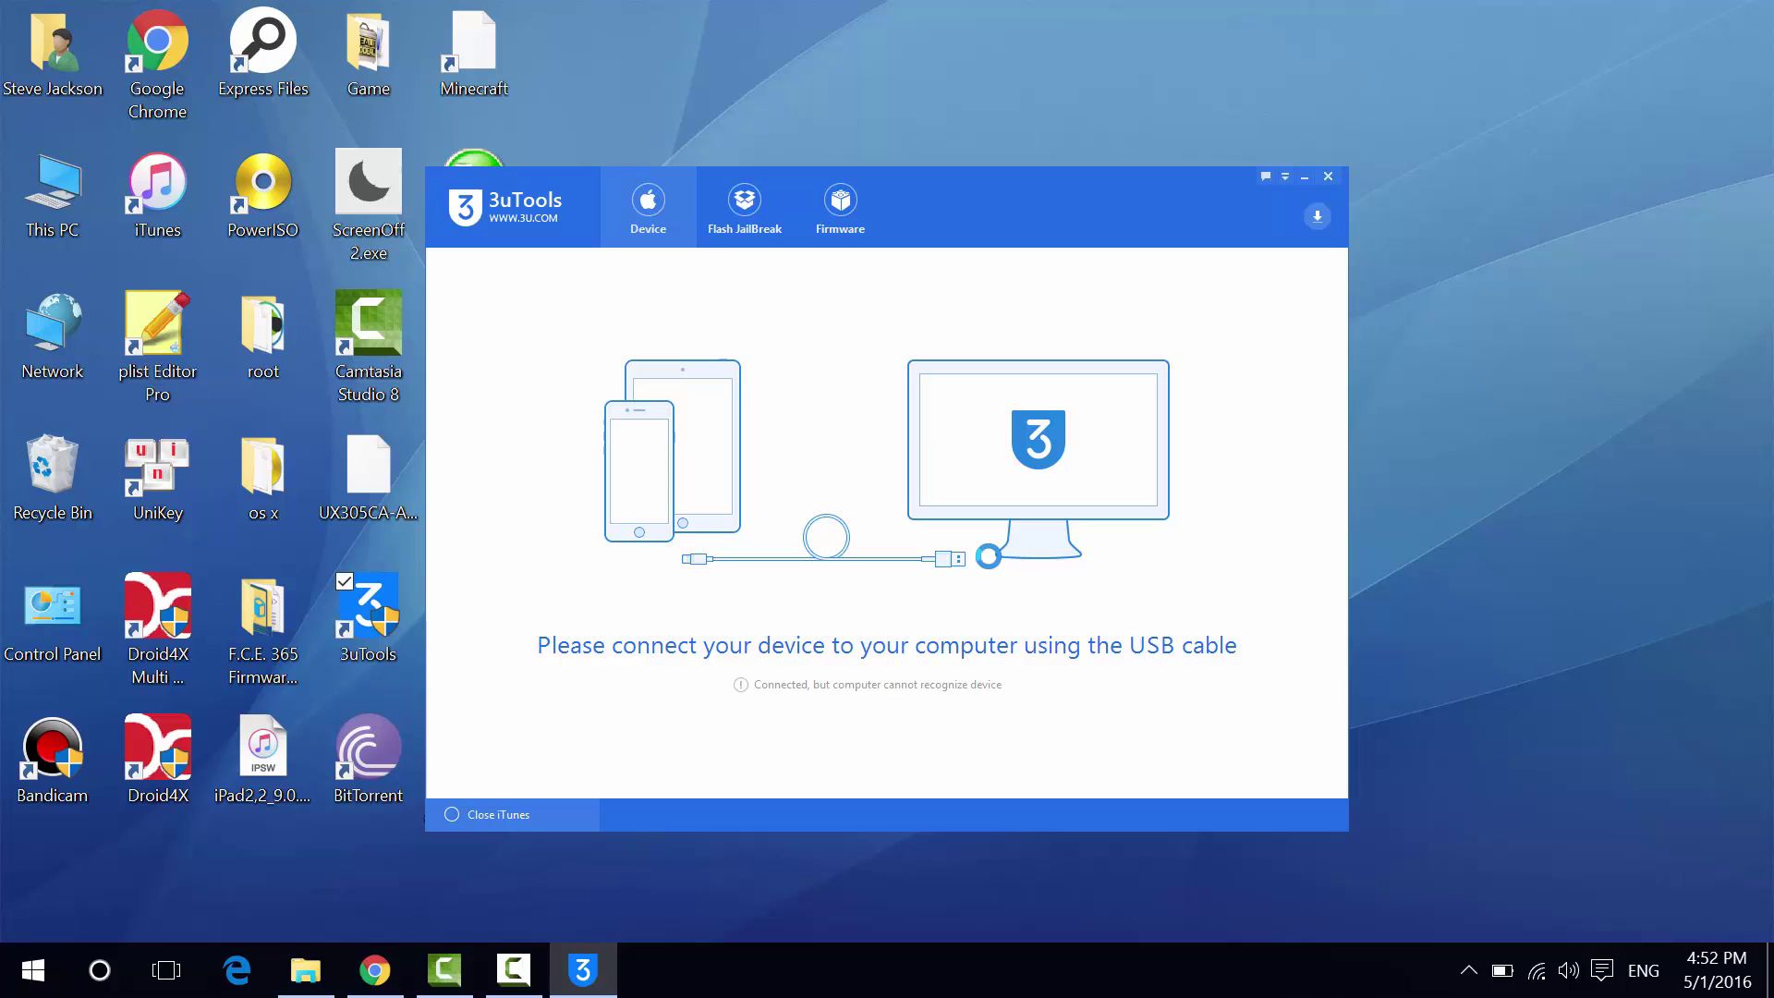
drag(961, 184, 1032, 161)
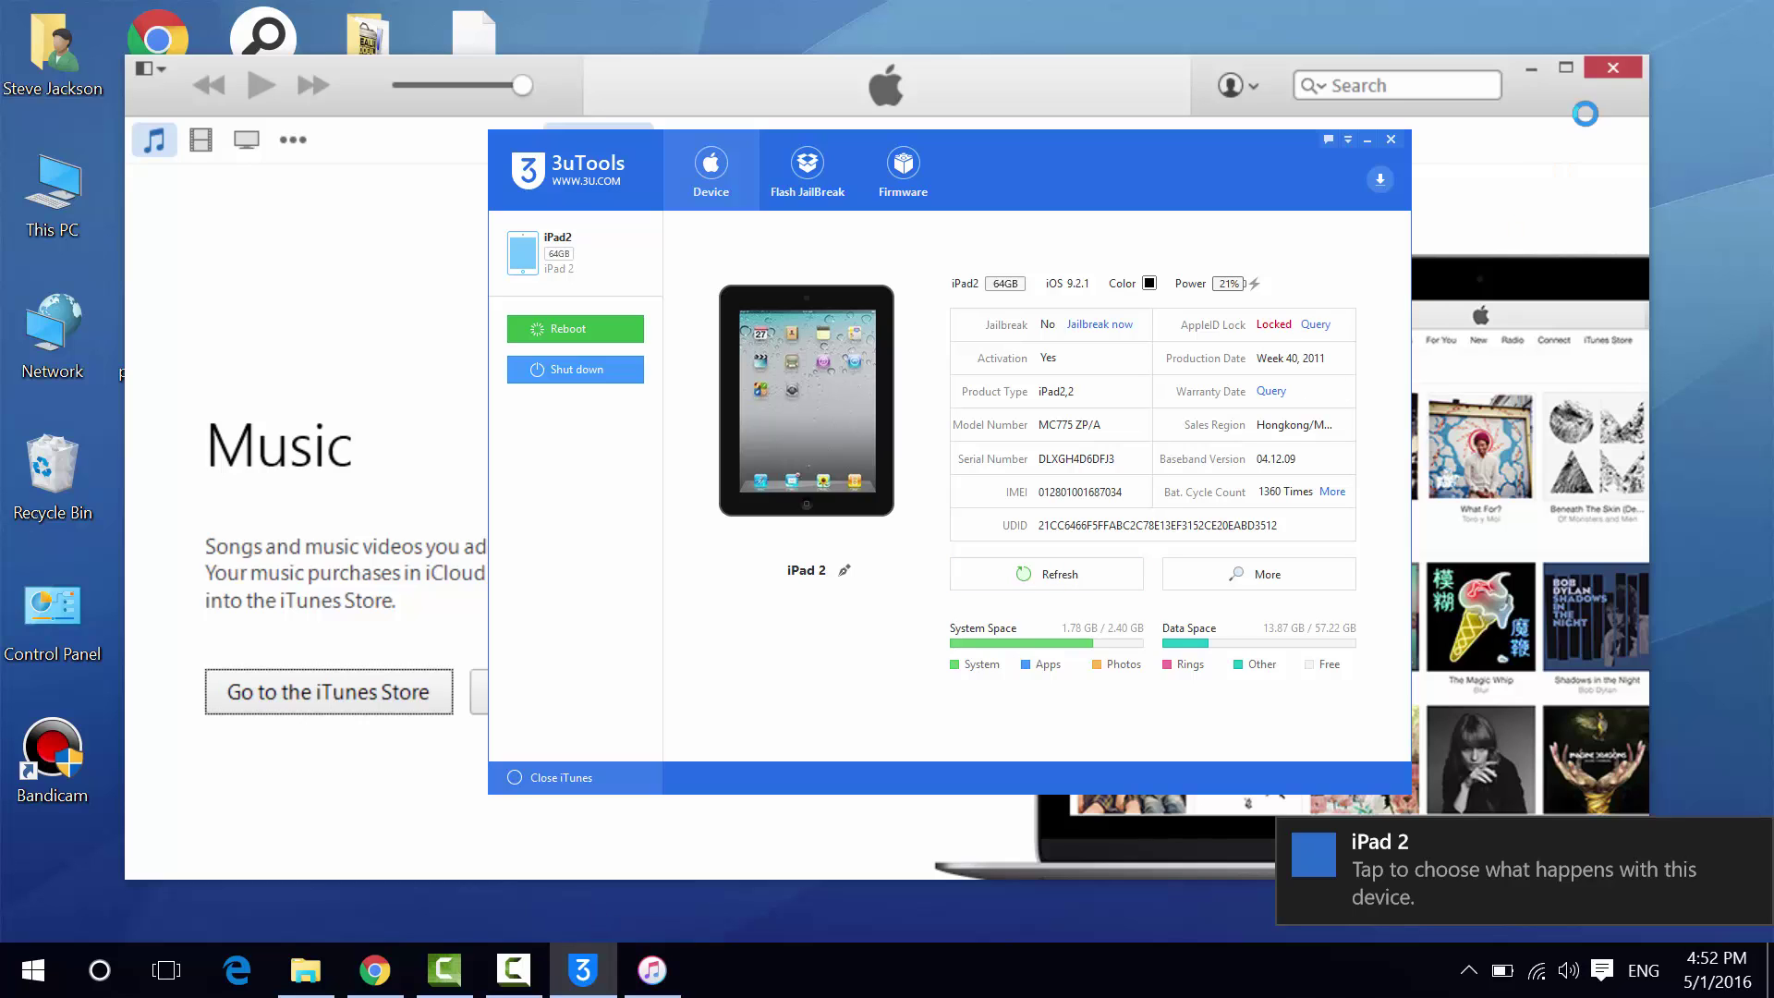
Close the iTunes window and move the 3uTools window nearer the middle of the desktop.
click(1626, 69)
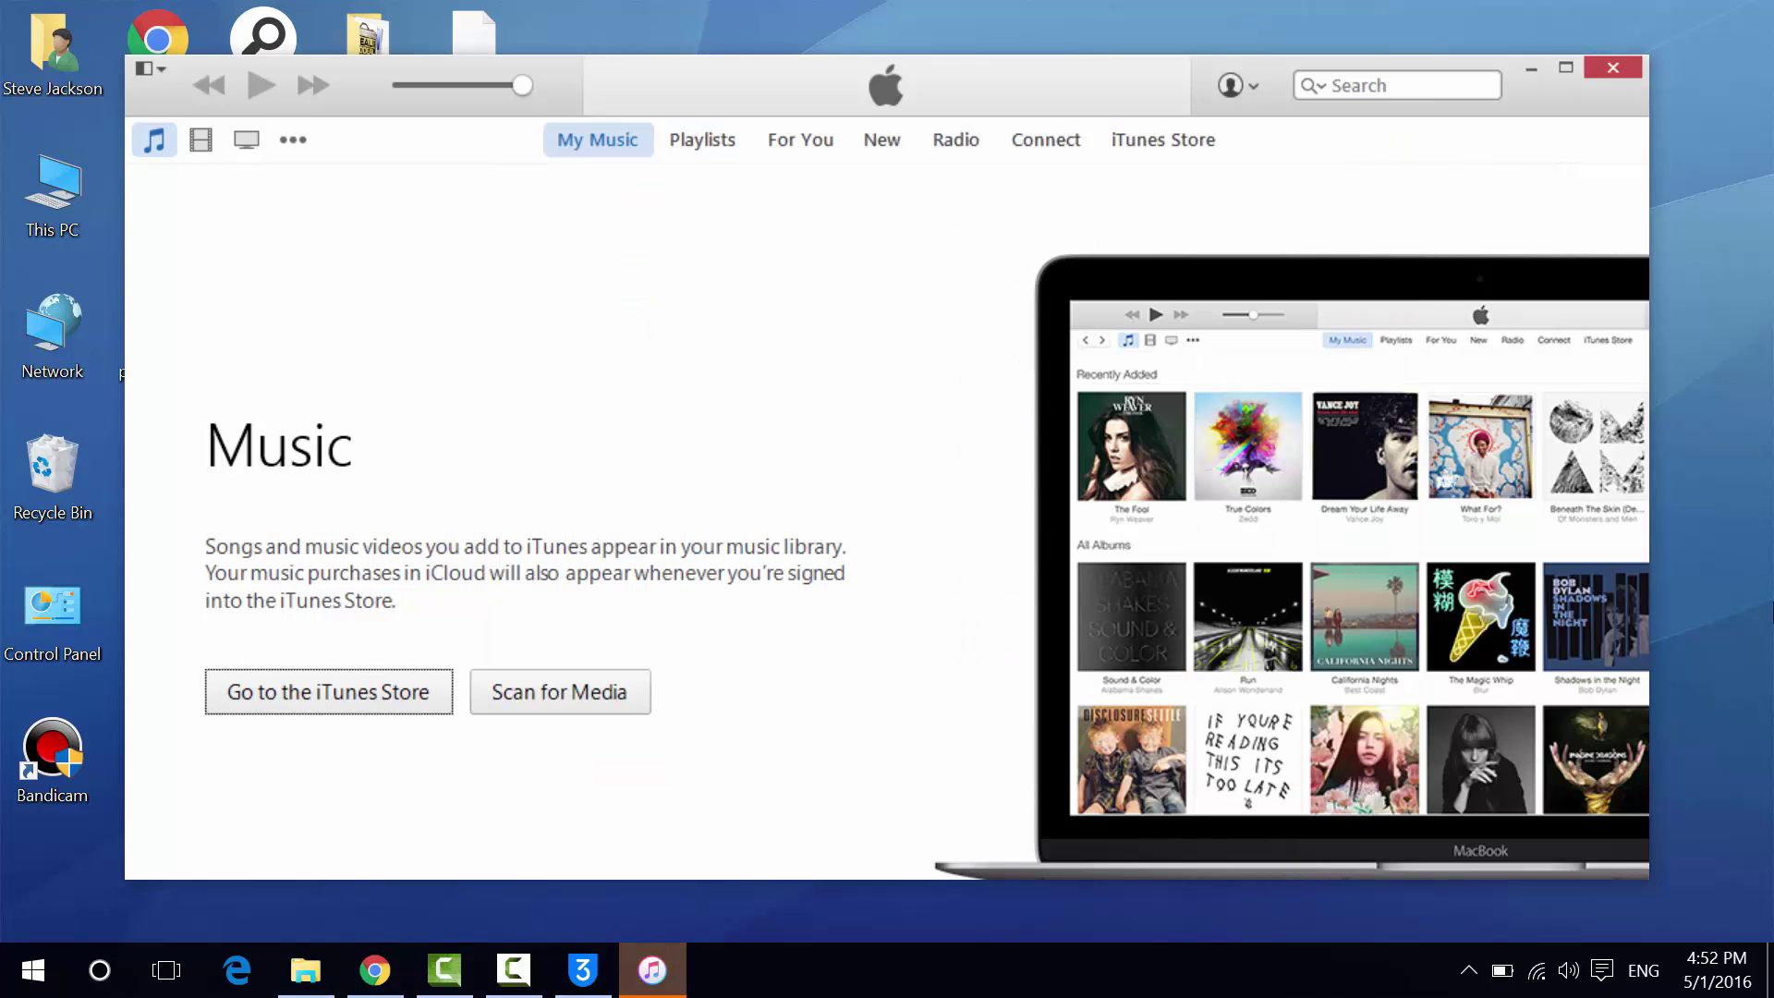
click(1612, 67)
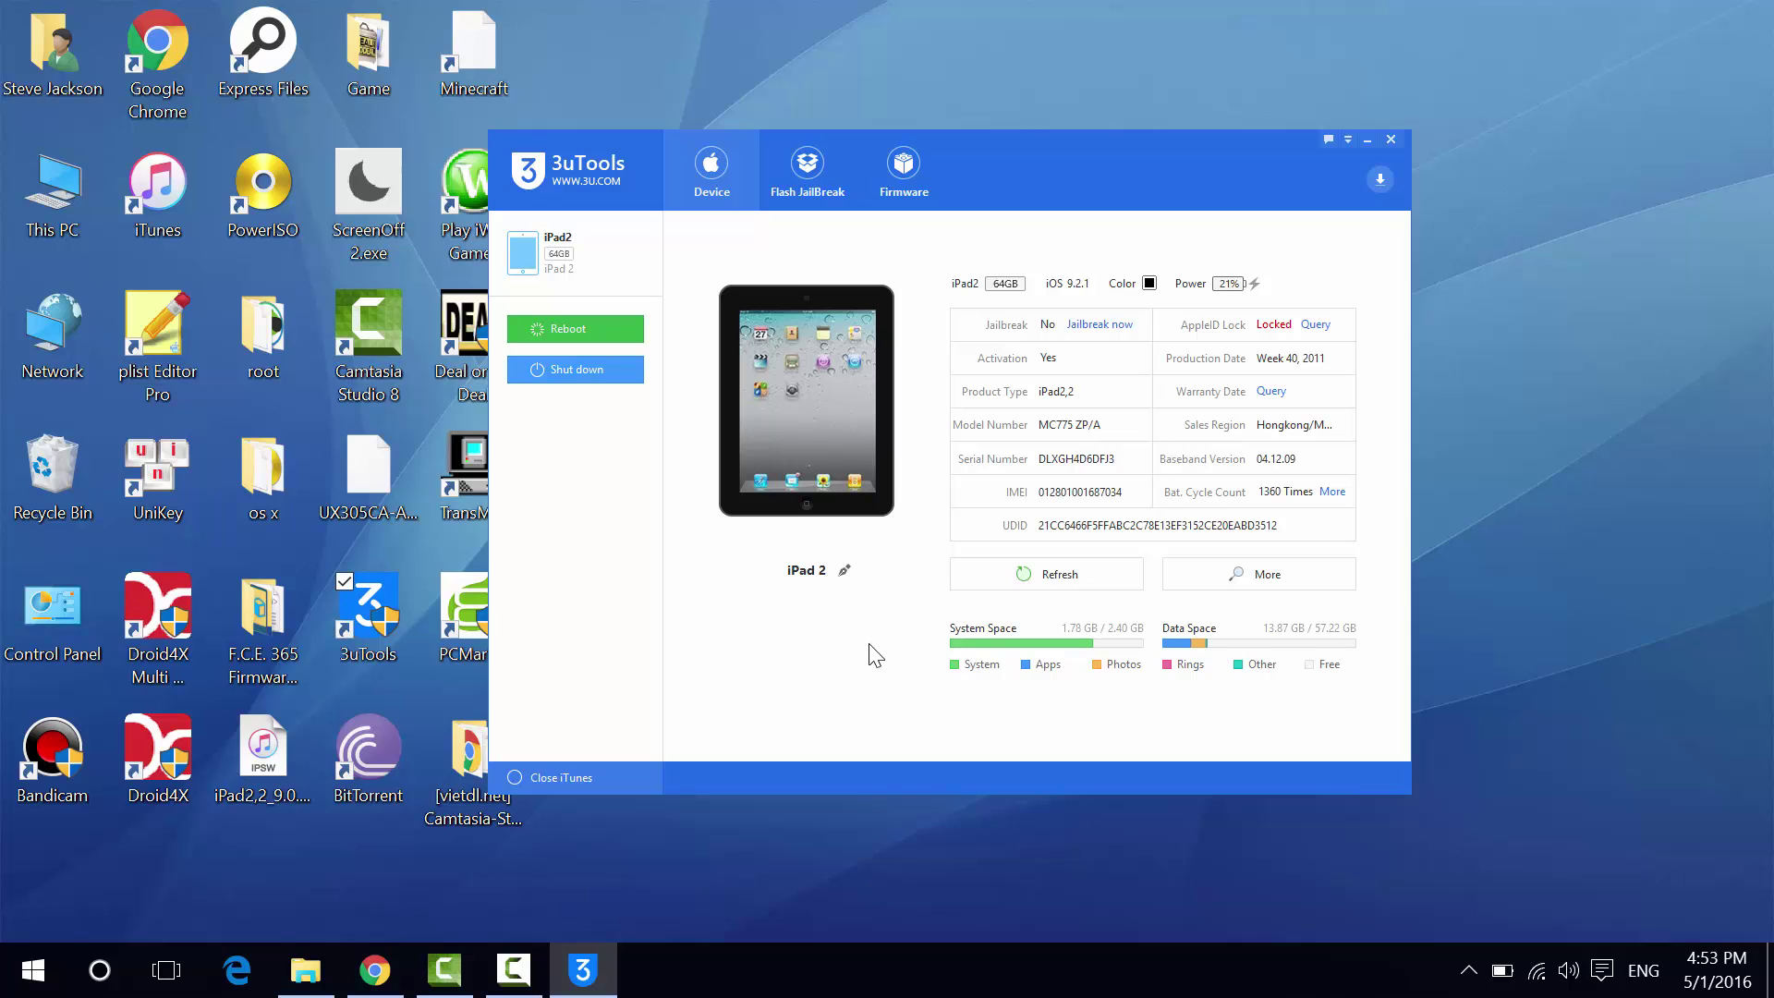
drag(1022, 196, 977, 217)
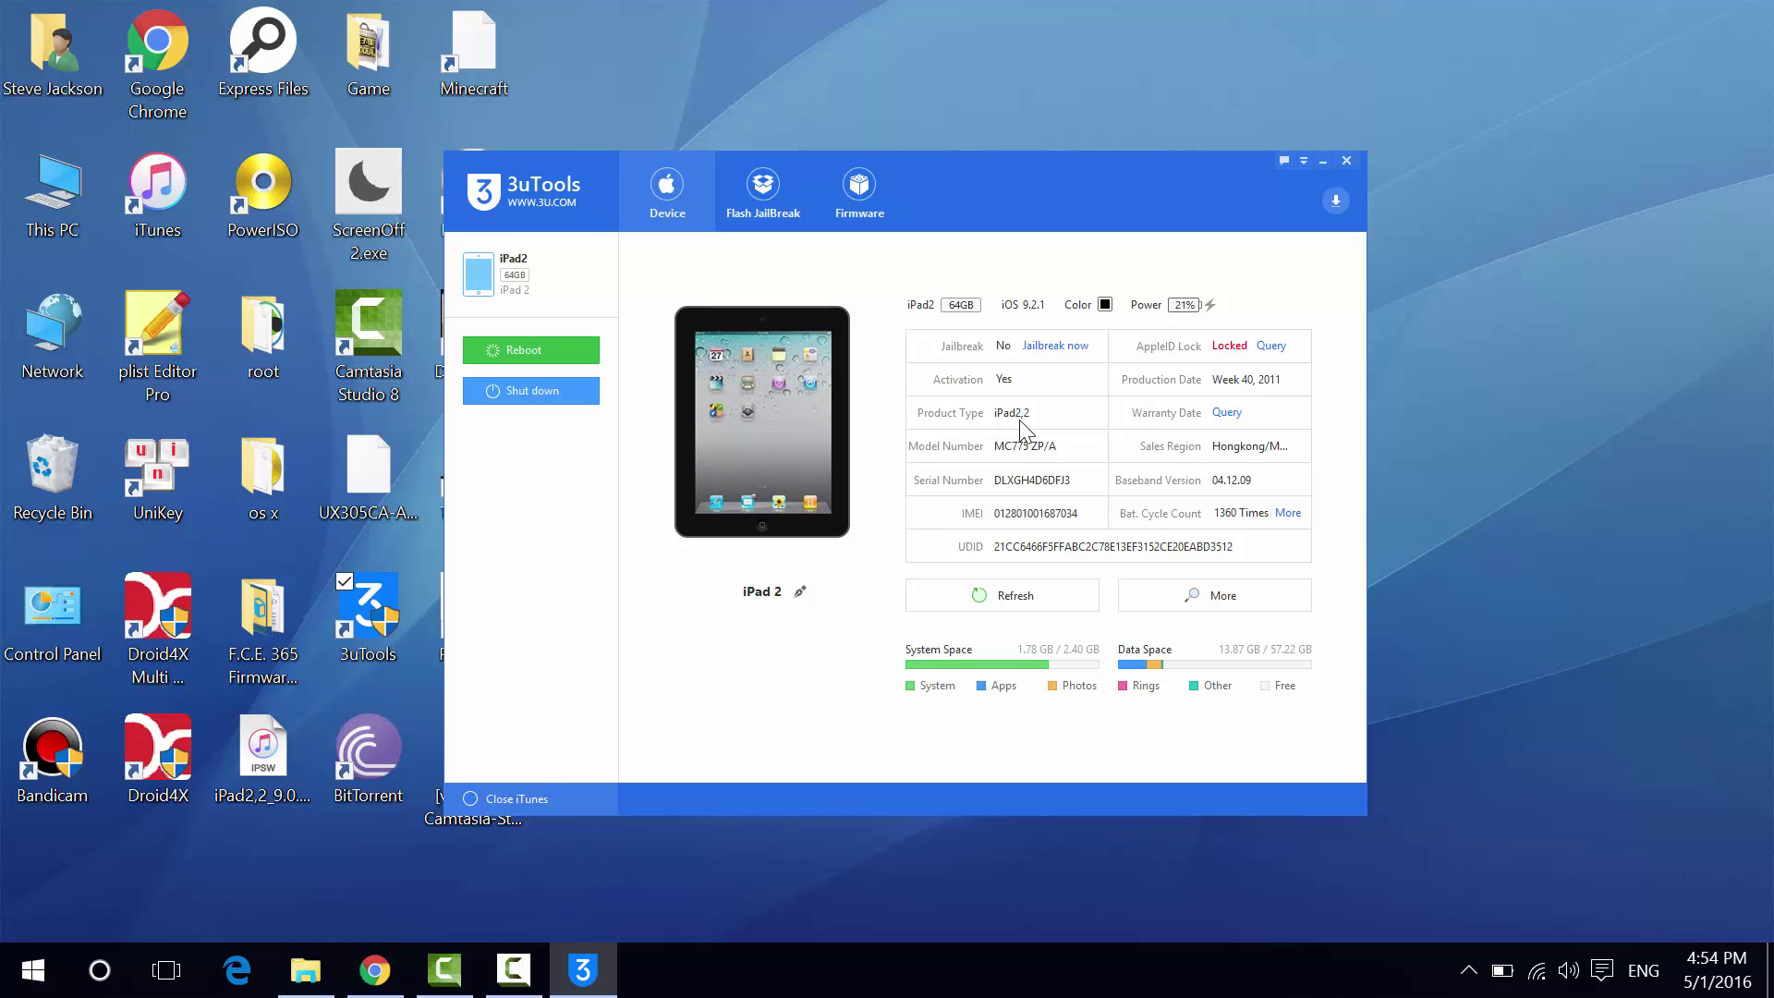
click(381, 960)
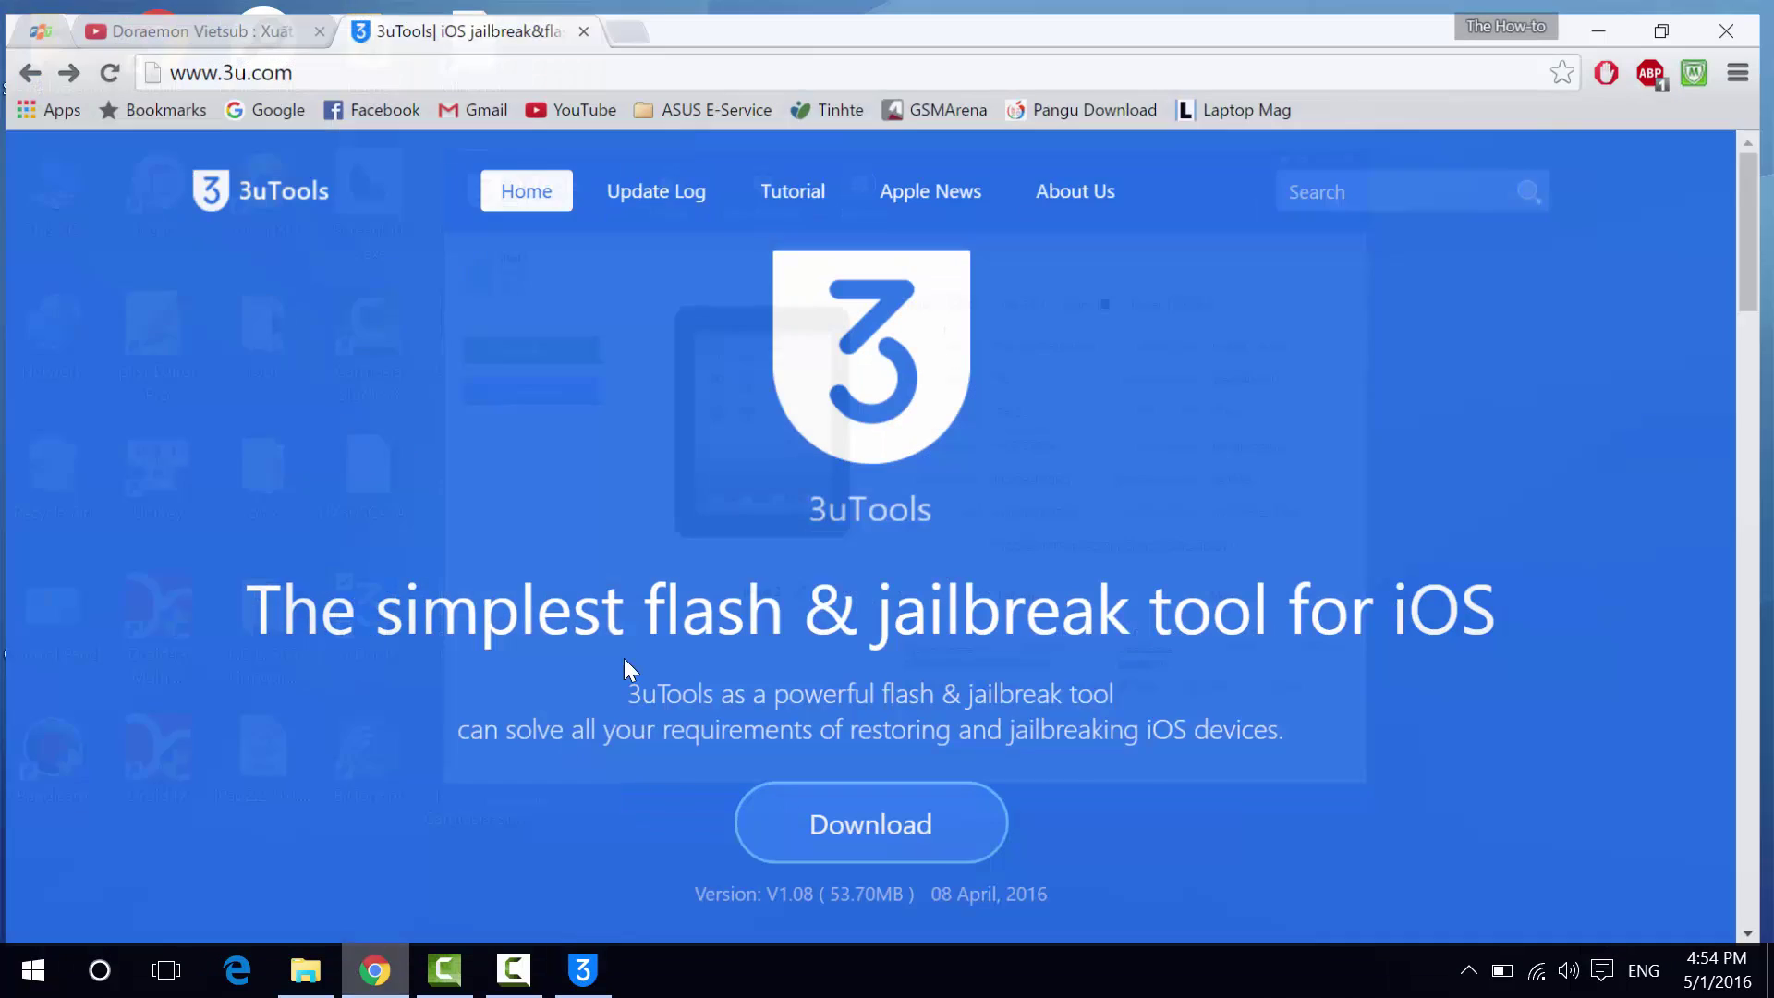
click(637, 17)
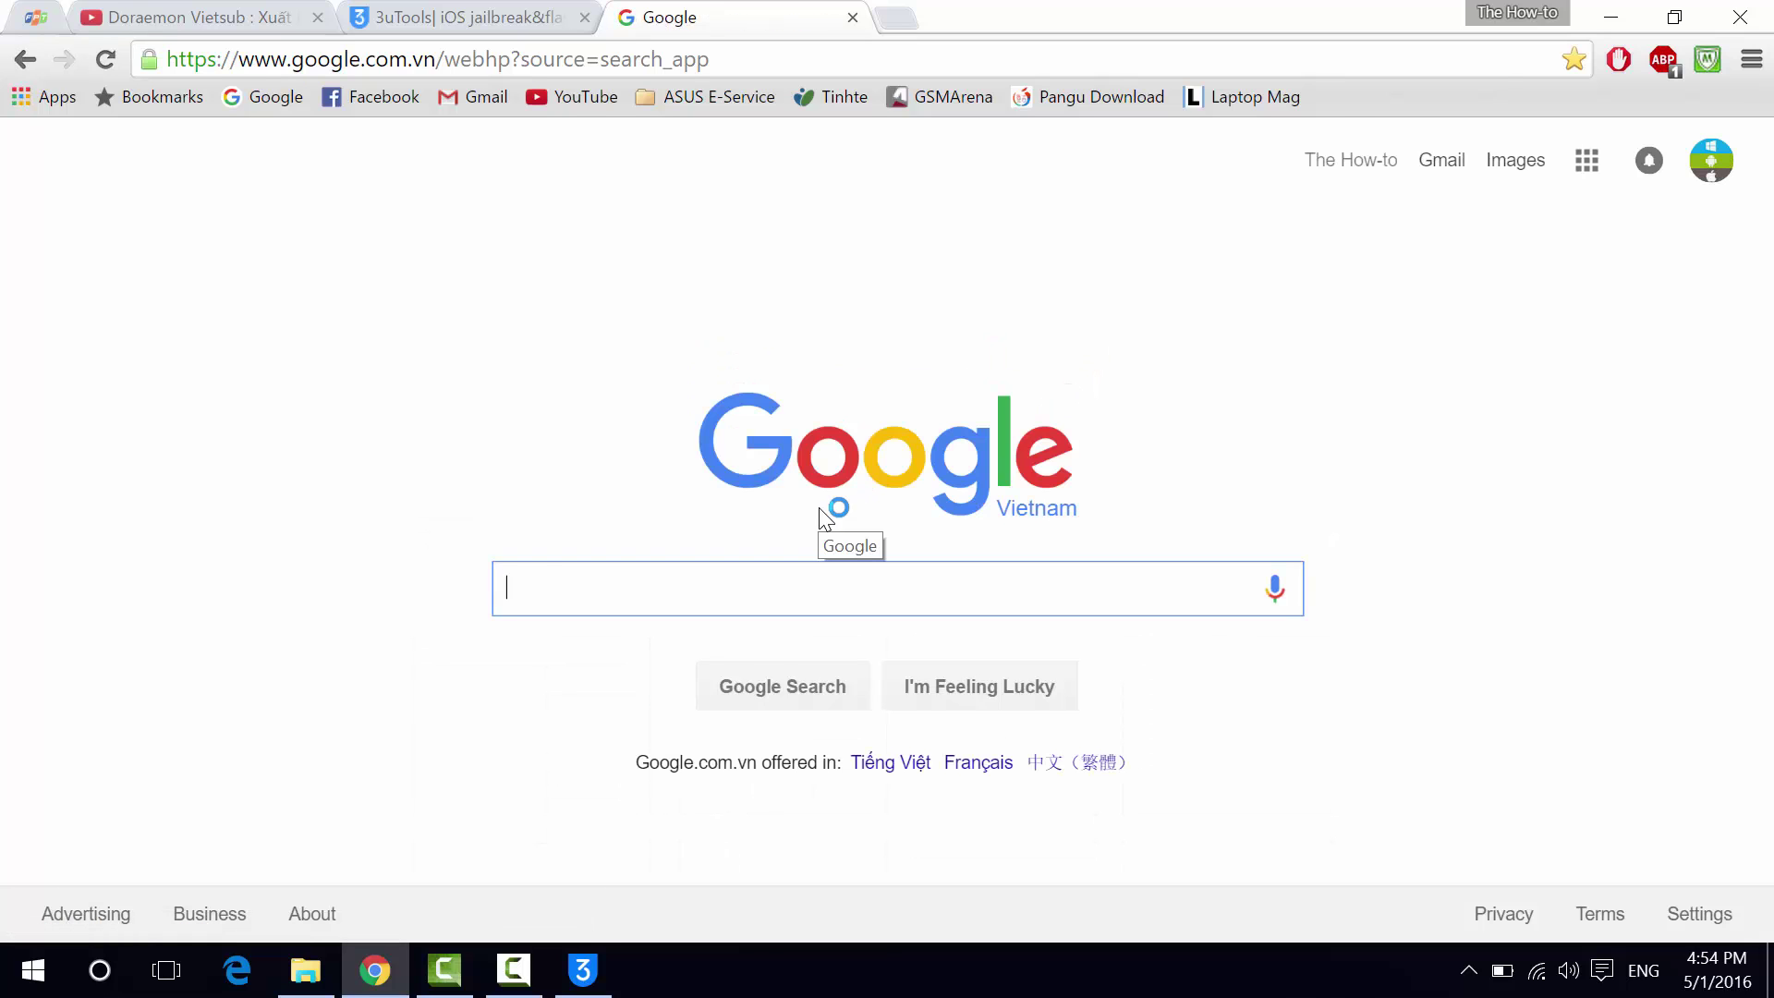
text(ipad )
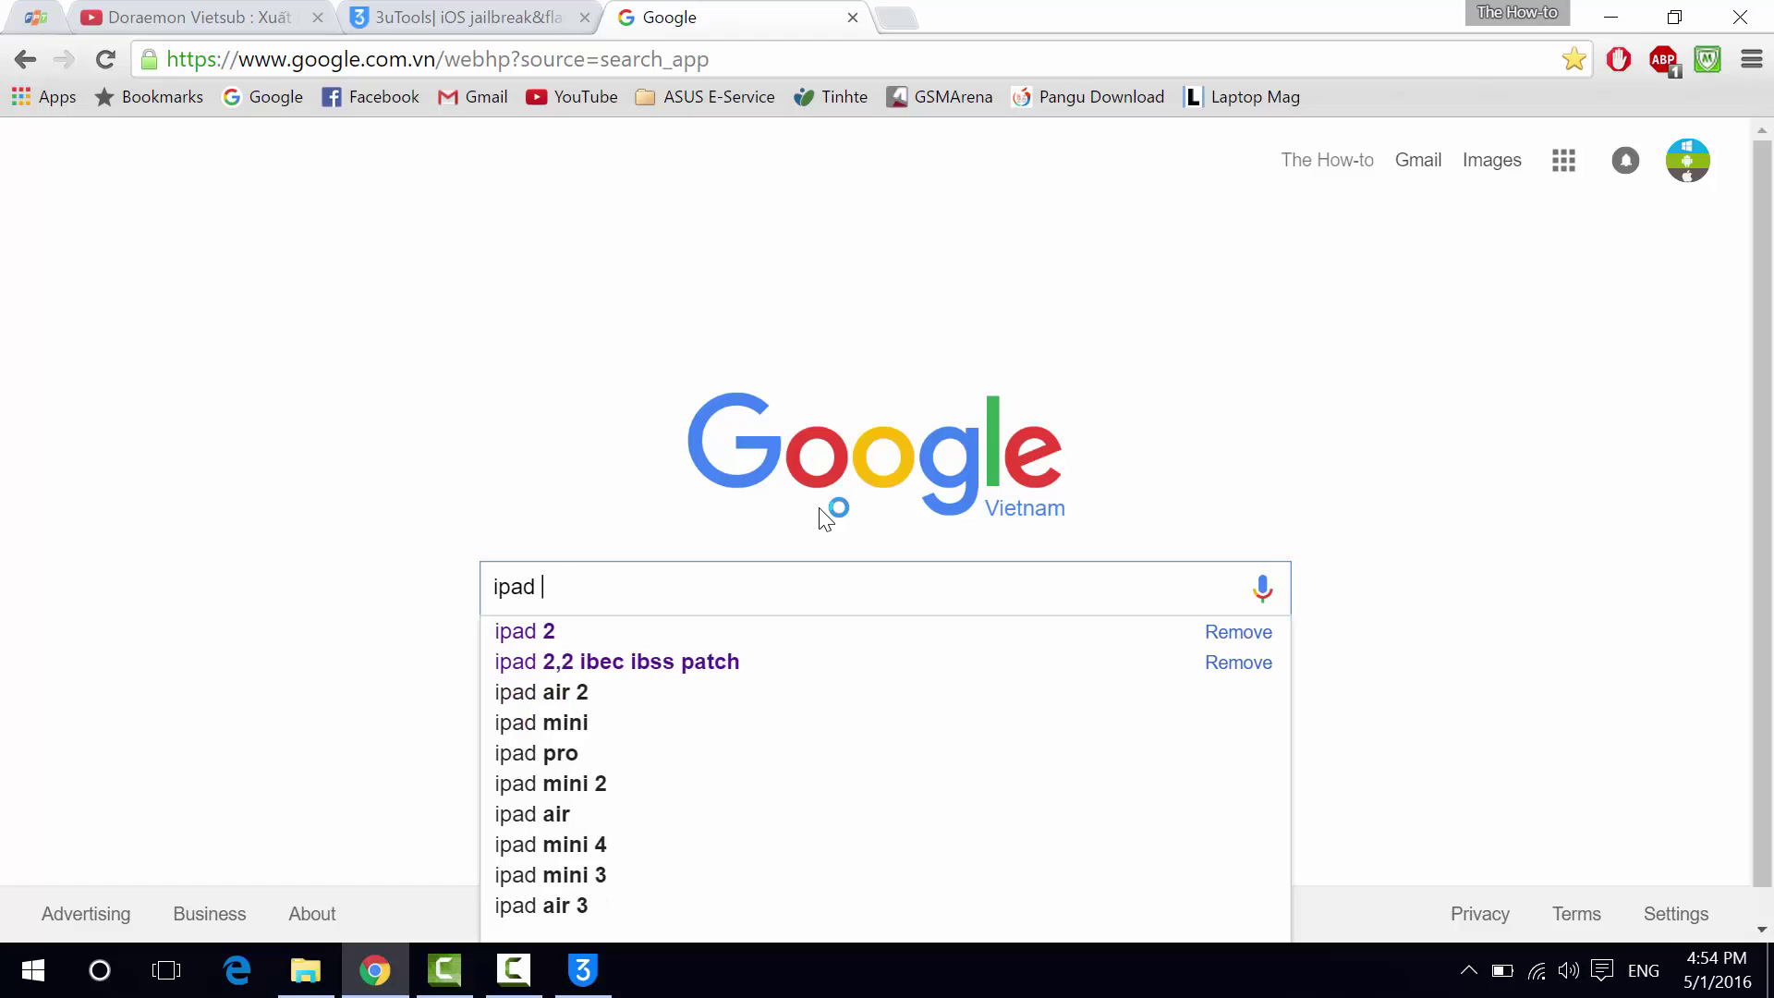
text(2,2 fi)
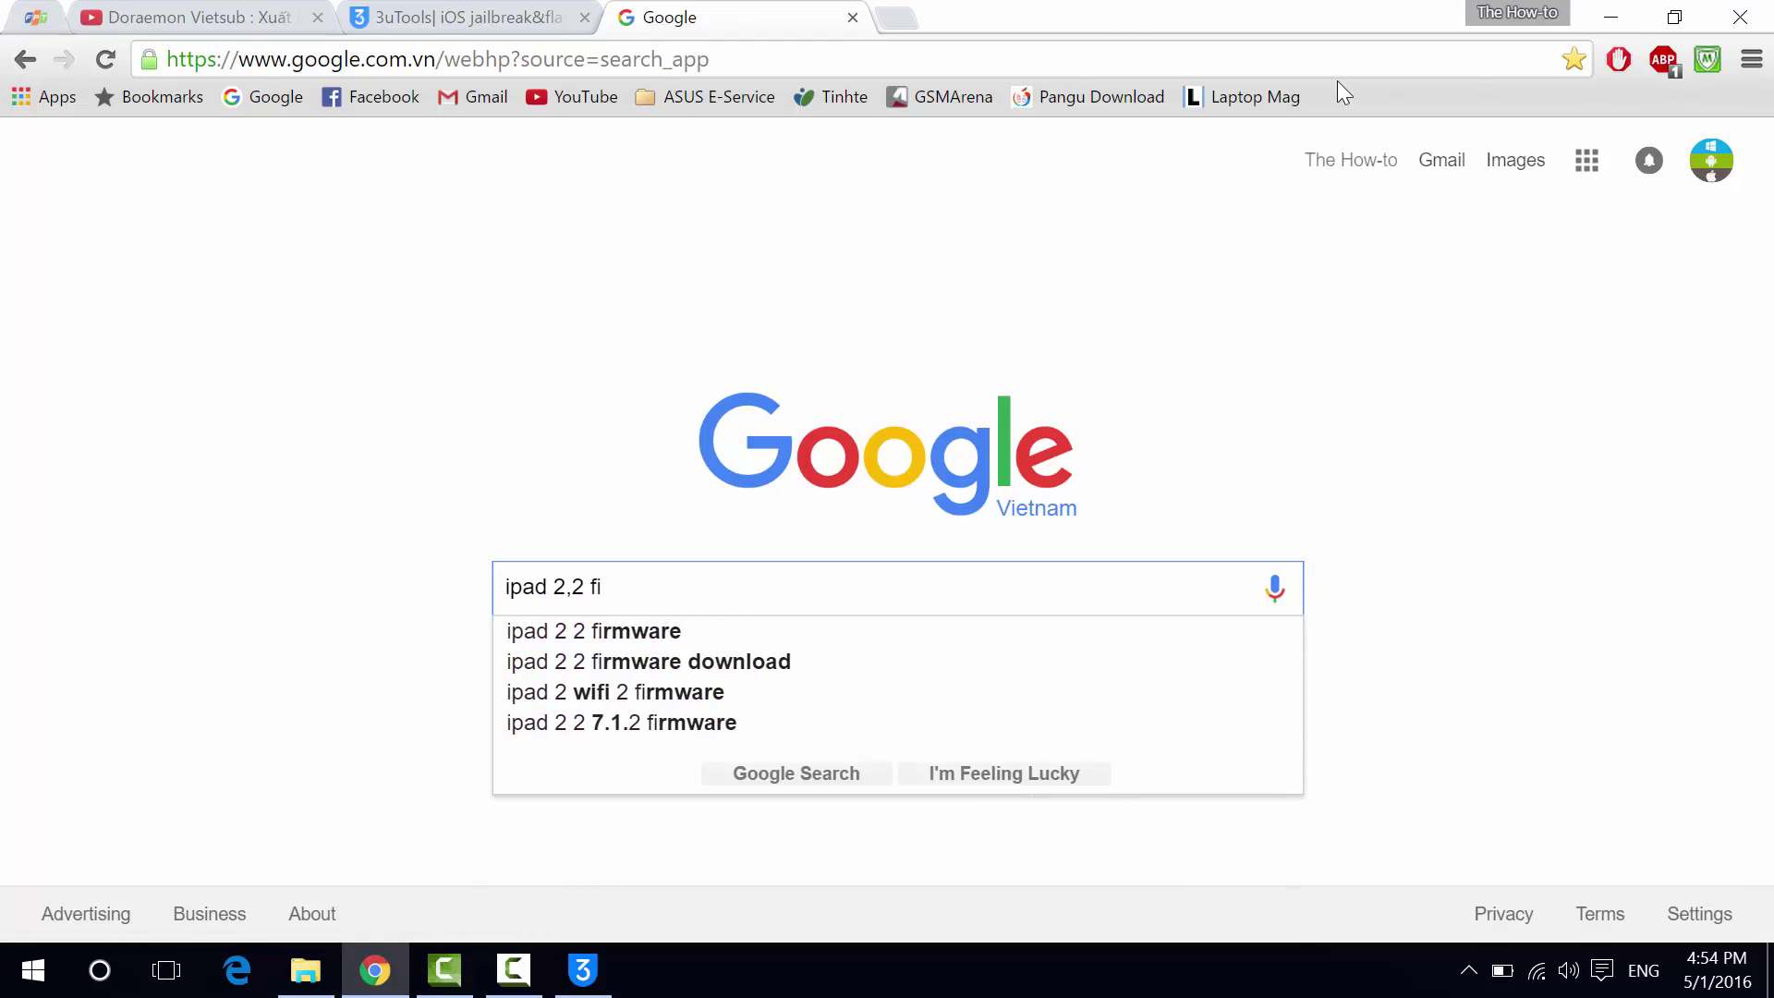
key(ctrl+w)
click(1612, 15)
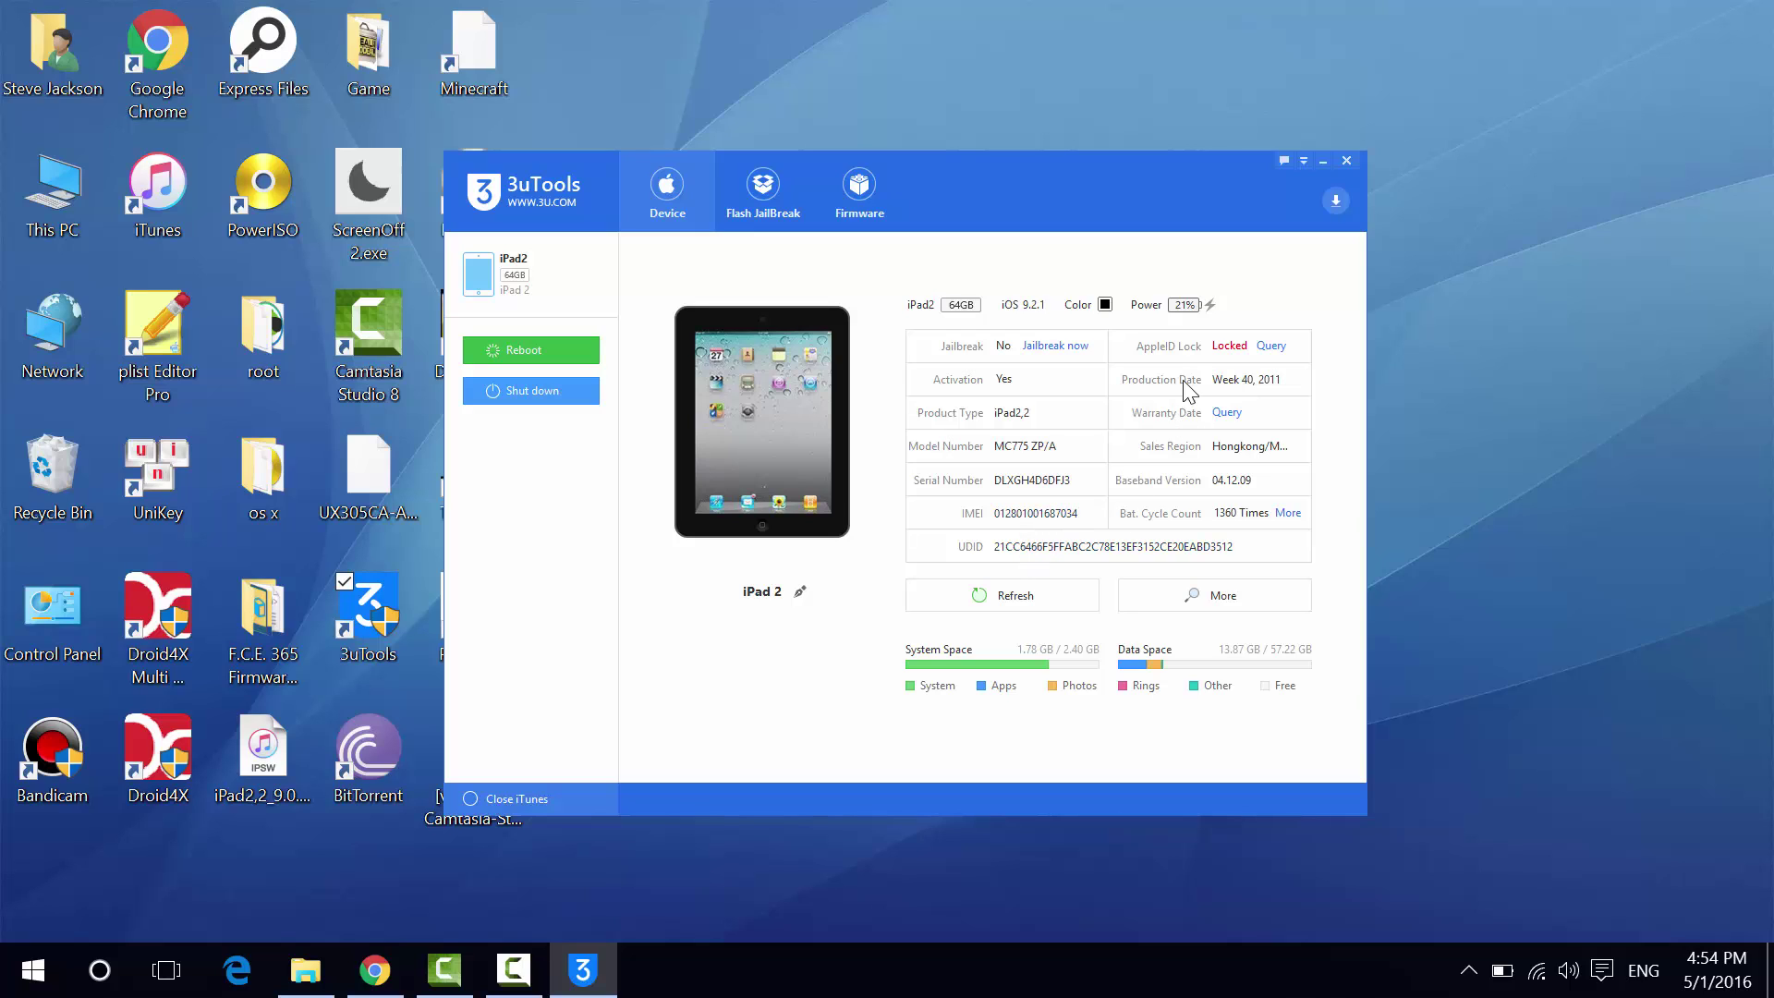
Open the Apple ID lock query for the connected iPad, look over the iCloud activation lock page and return to 3uTools.
click(1273, 347)
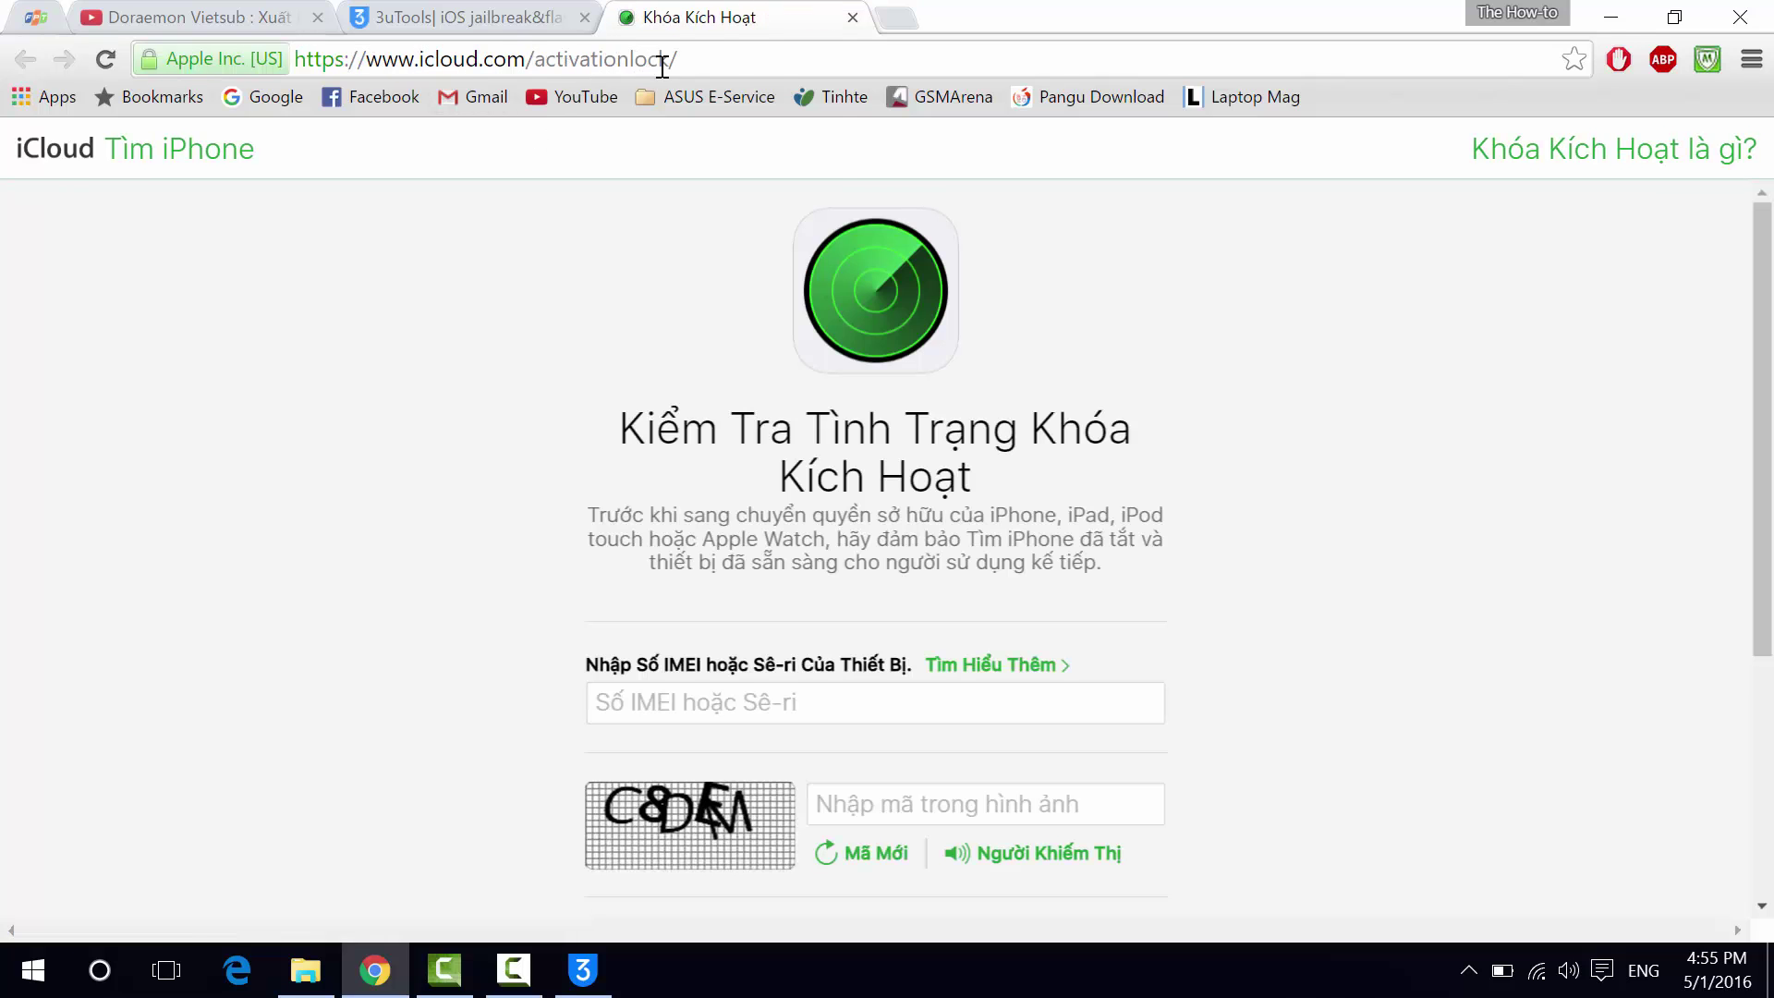
scroll(878, 613, down, 4)
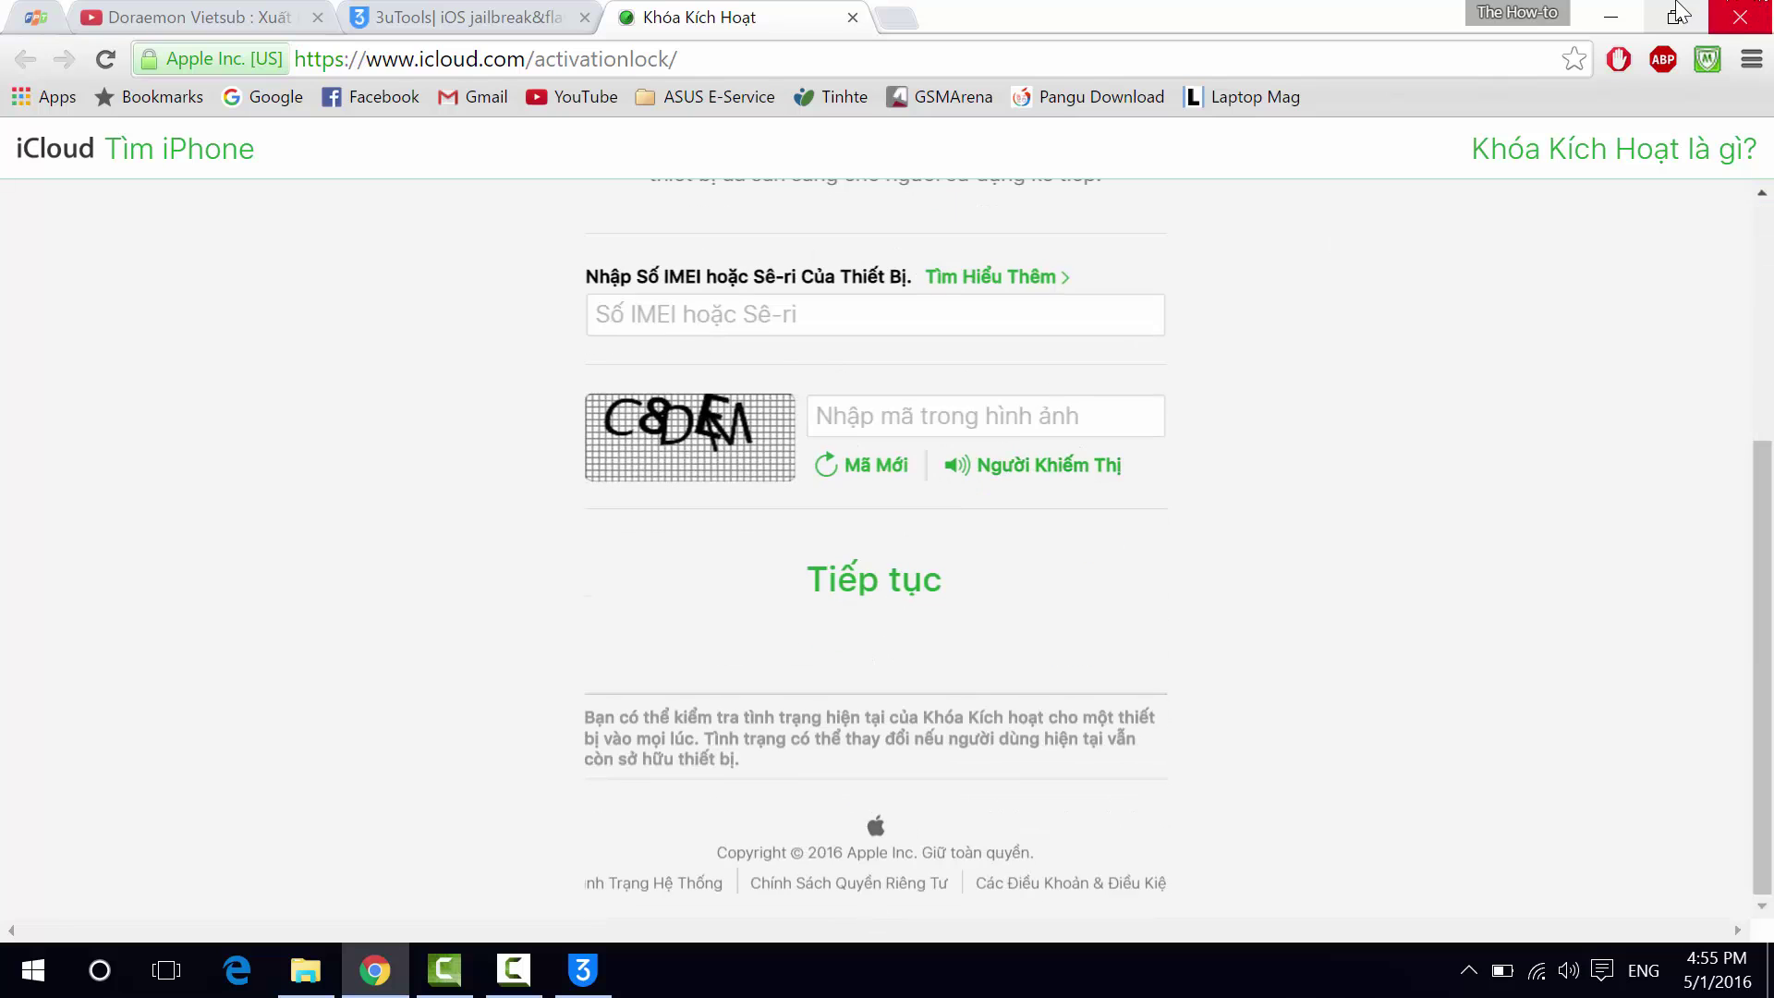
click(1621, 19)
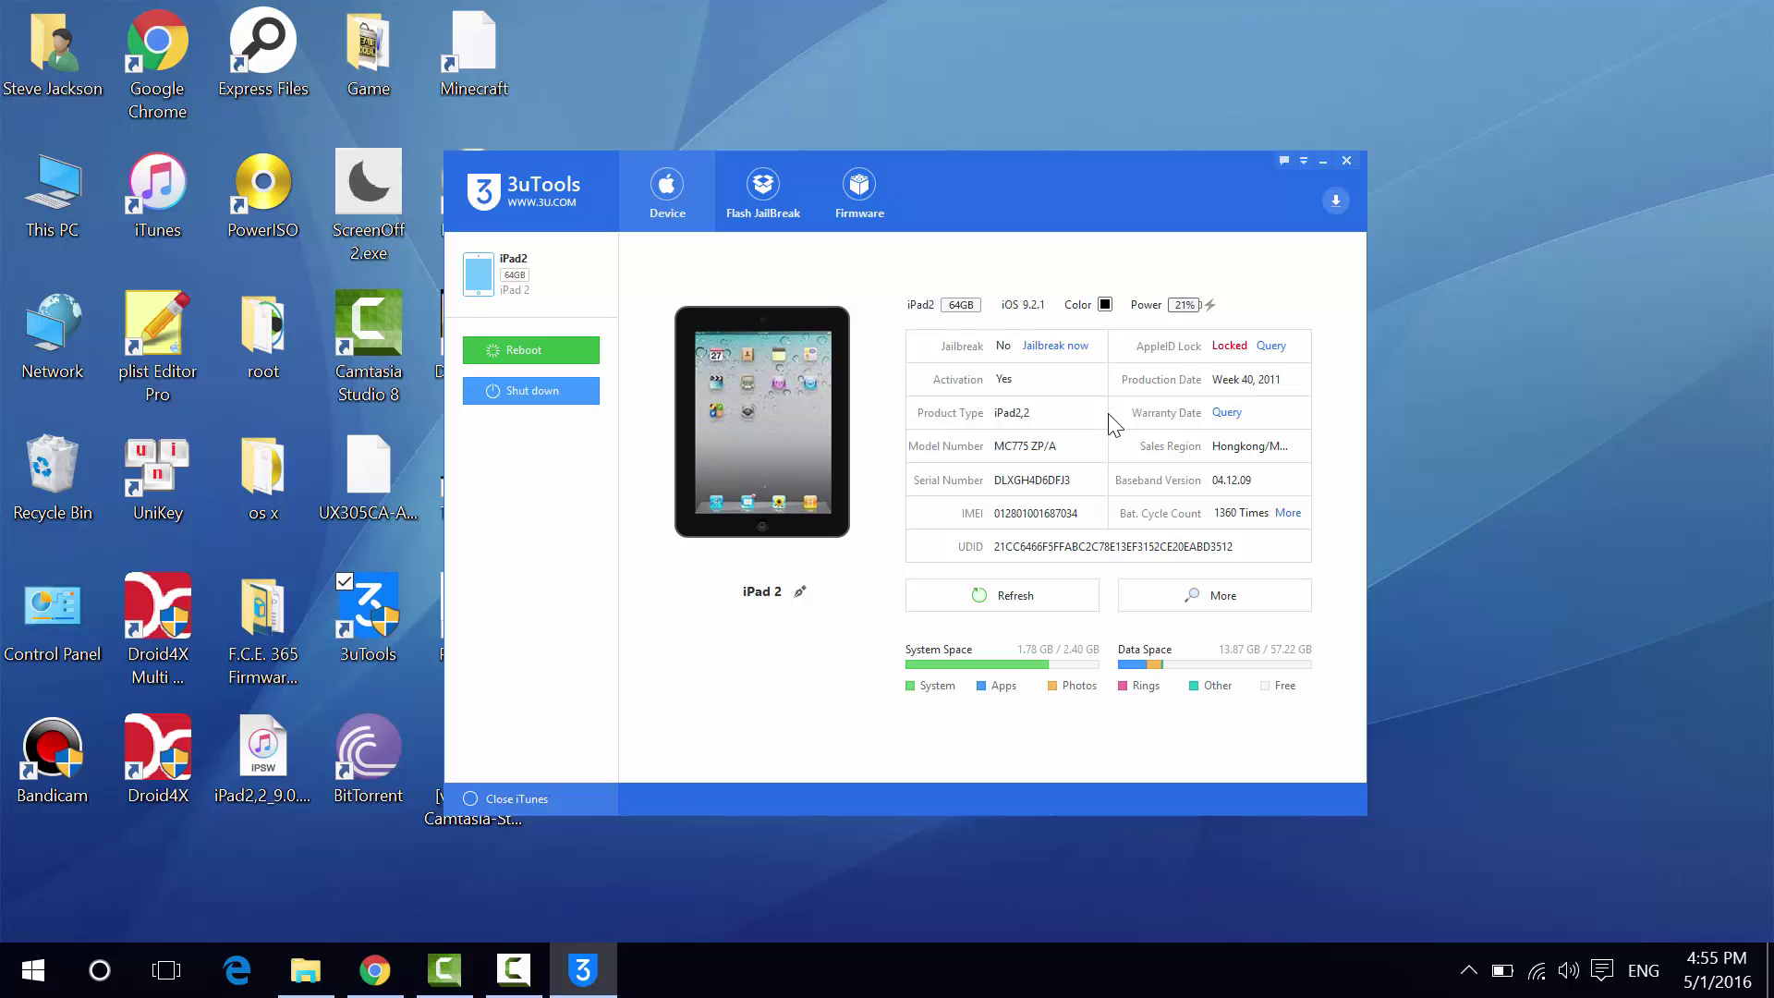
Open the warranty date query for the iPad, look through Apple's service and support coverage page and return to 3uTools.
click(1225, 415)
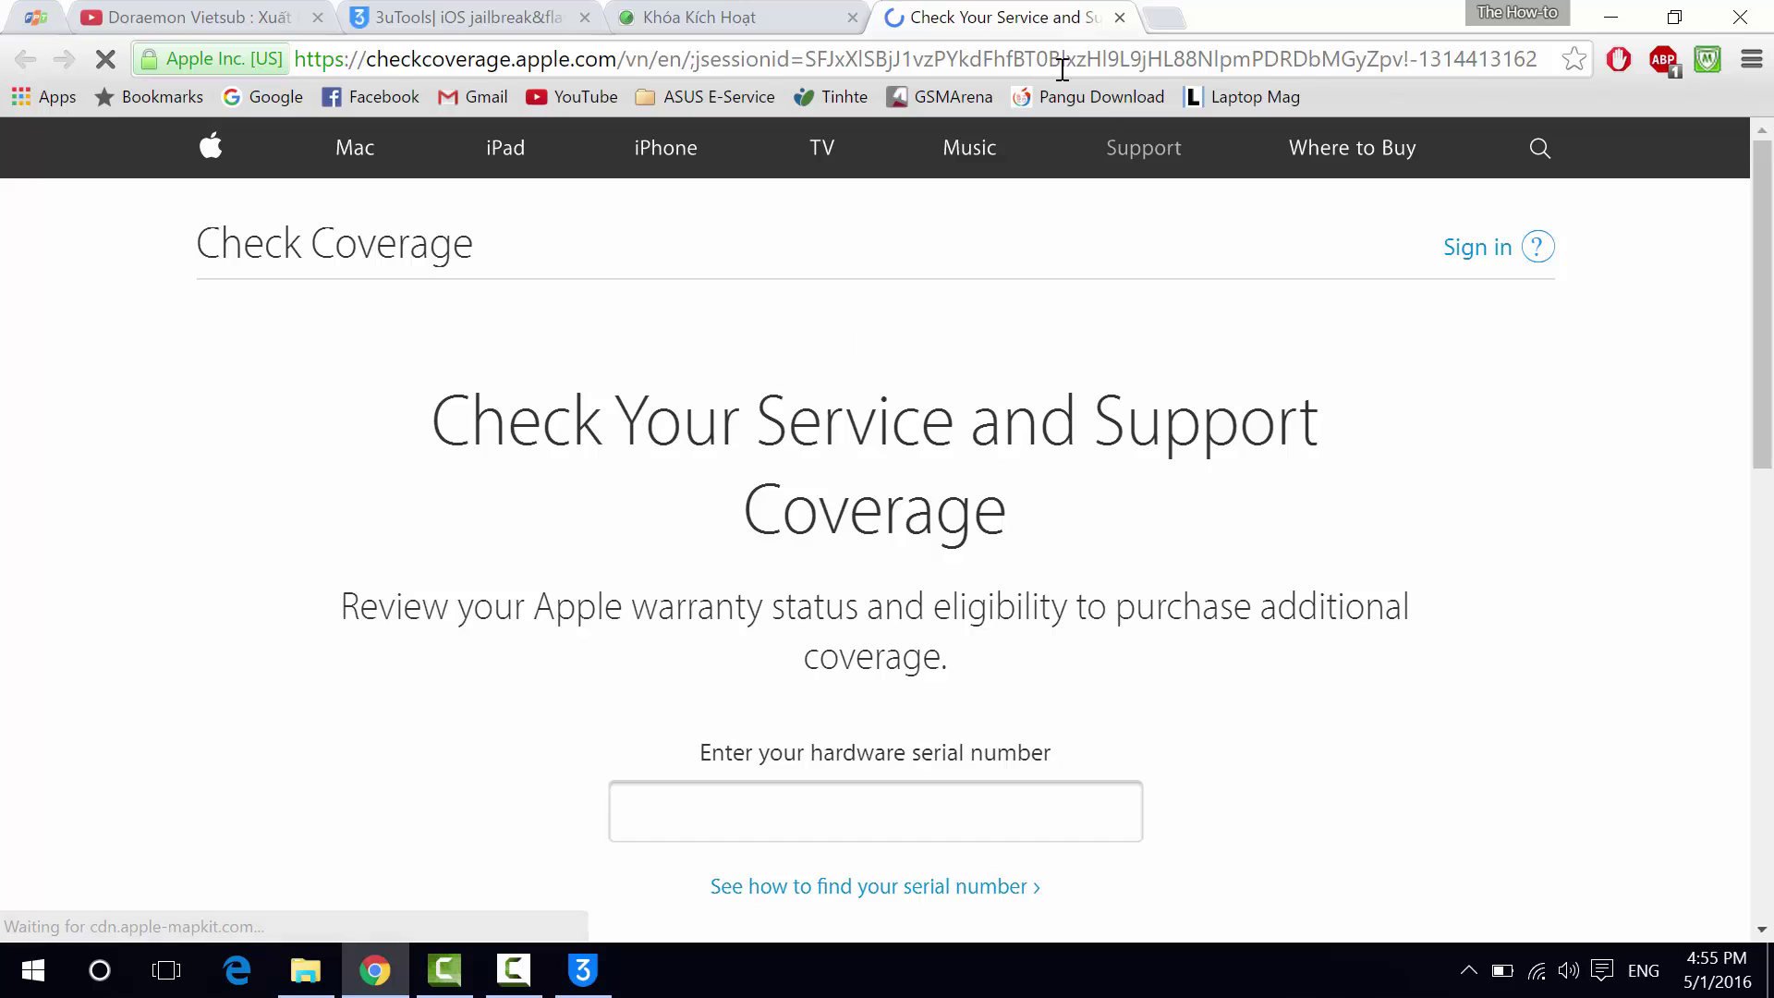
scroll(958, 397, down, 3)
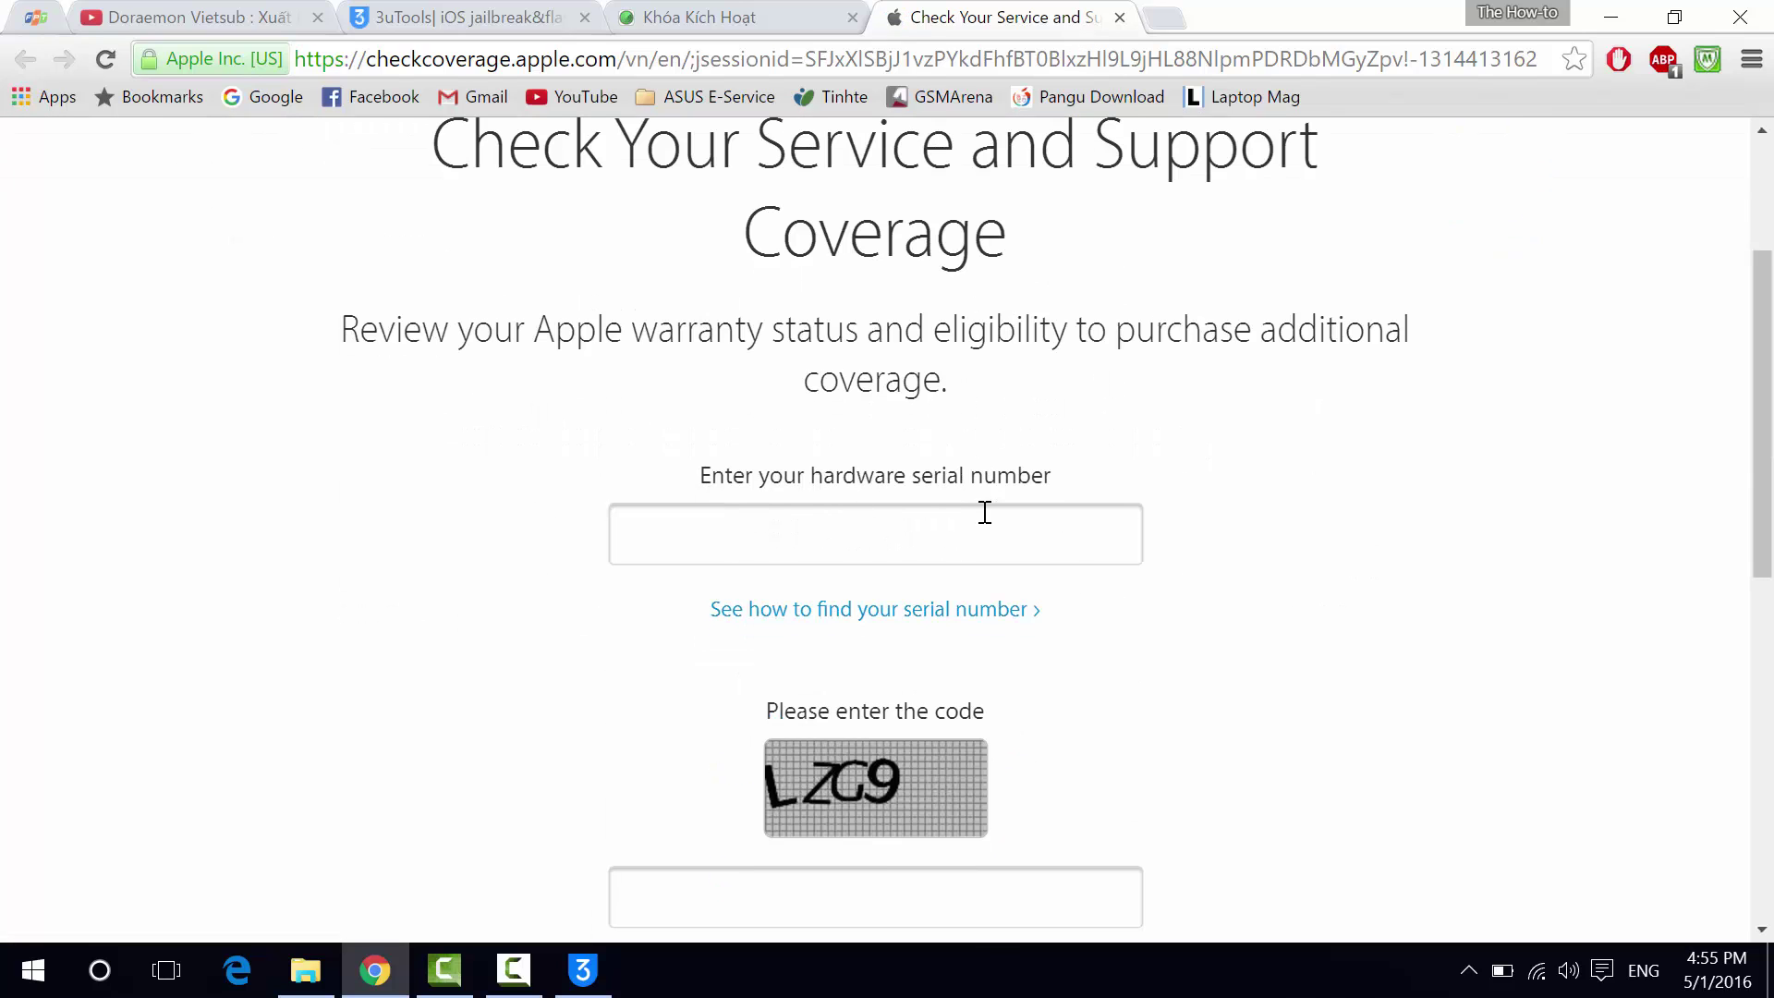
scroll(924, 514, down, 5)
scroll(933, 522, up, 6)
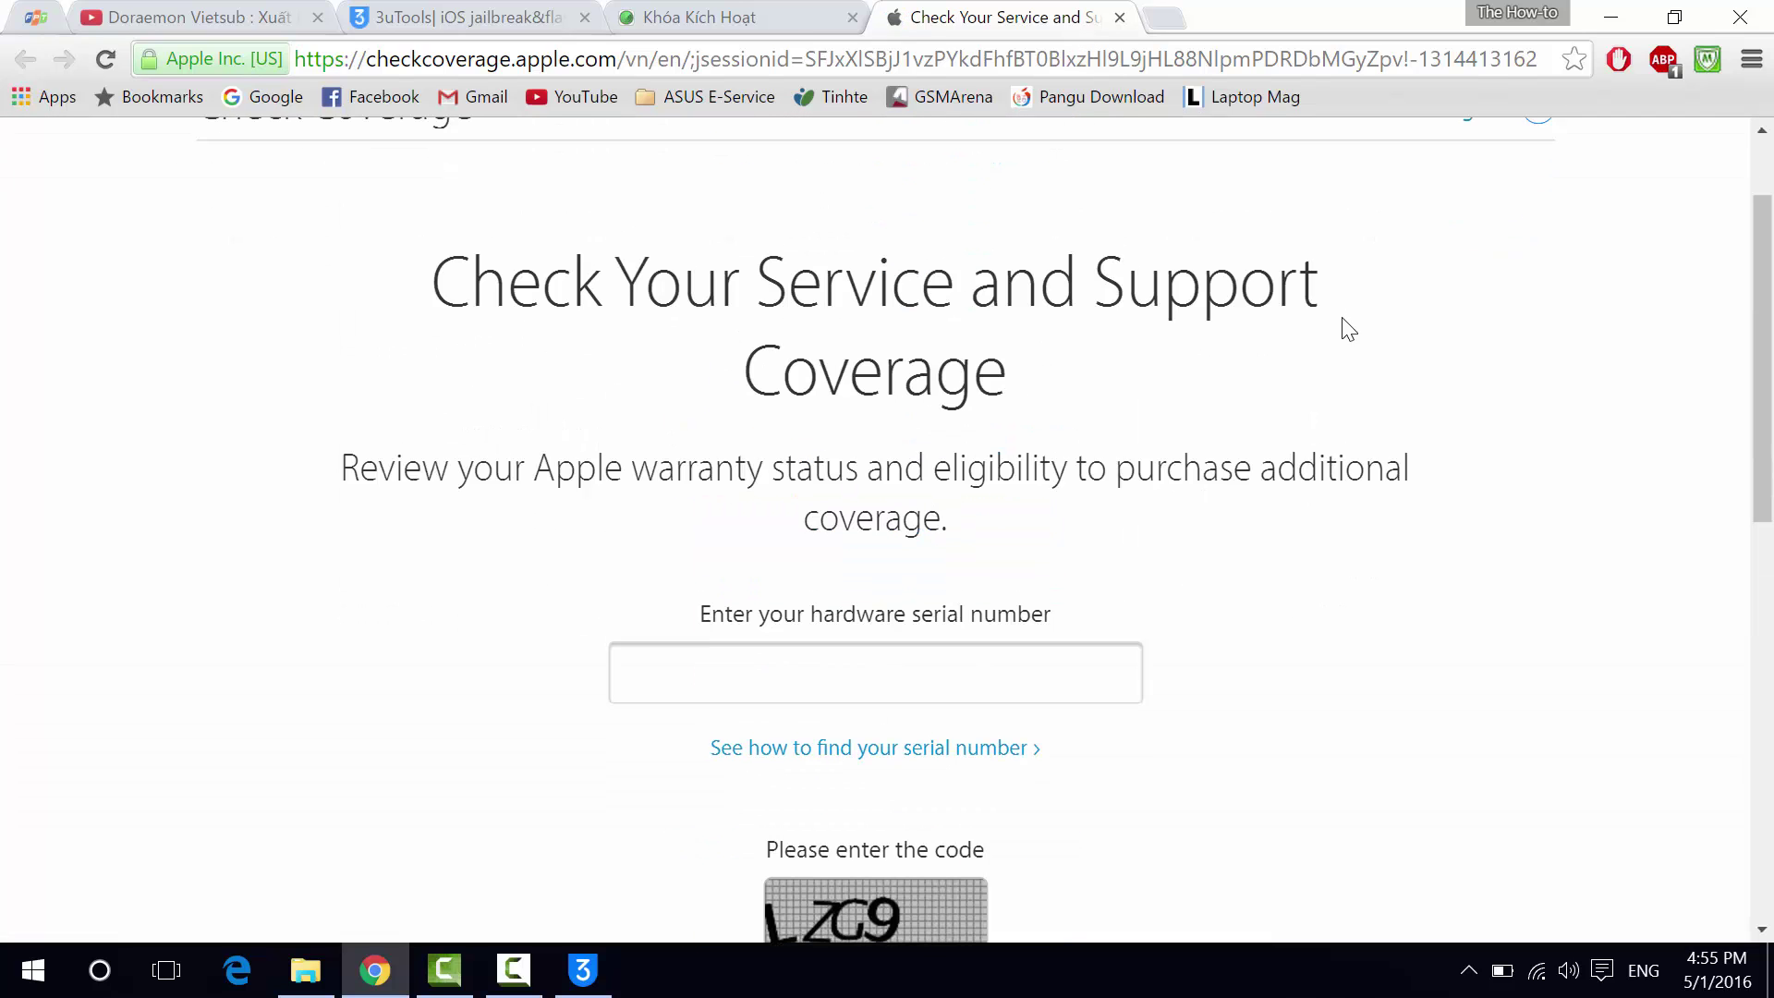
click(1612, 13)
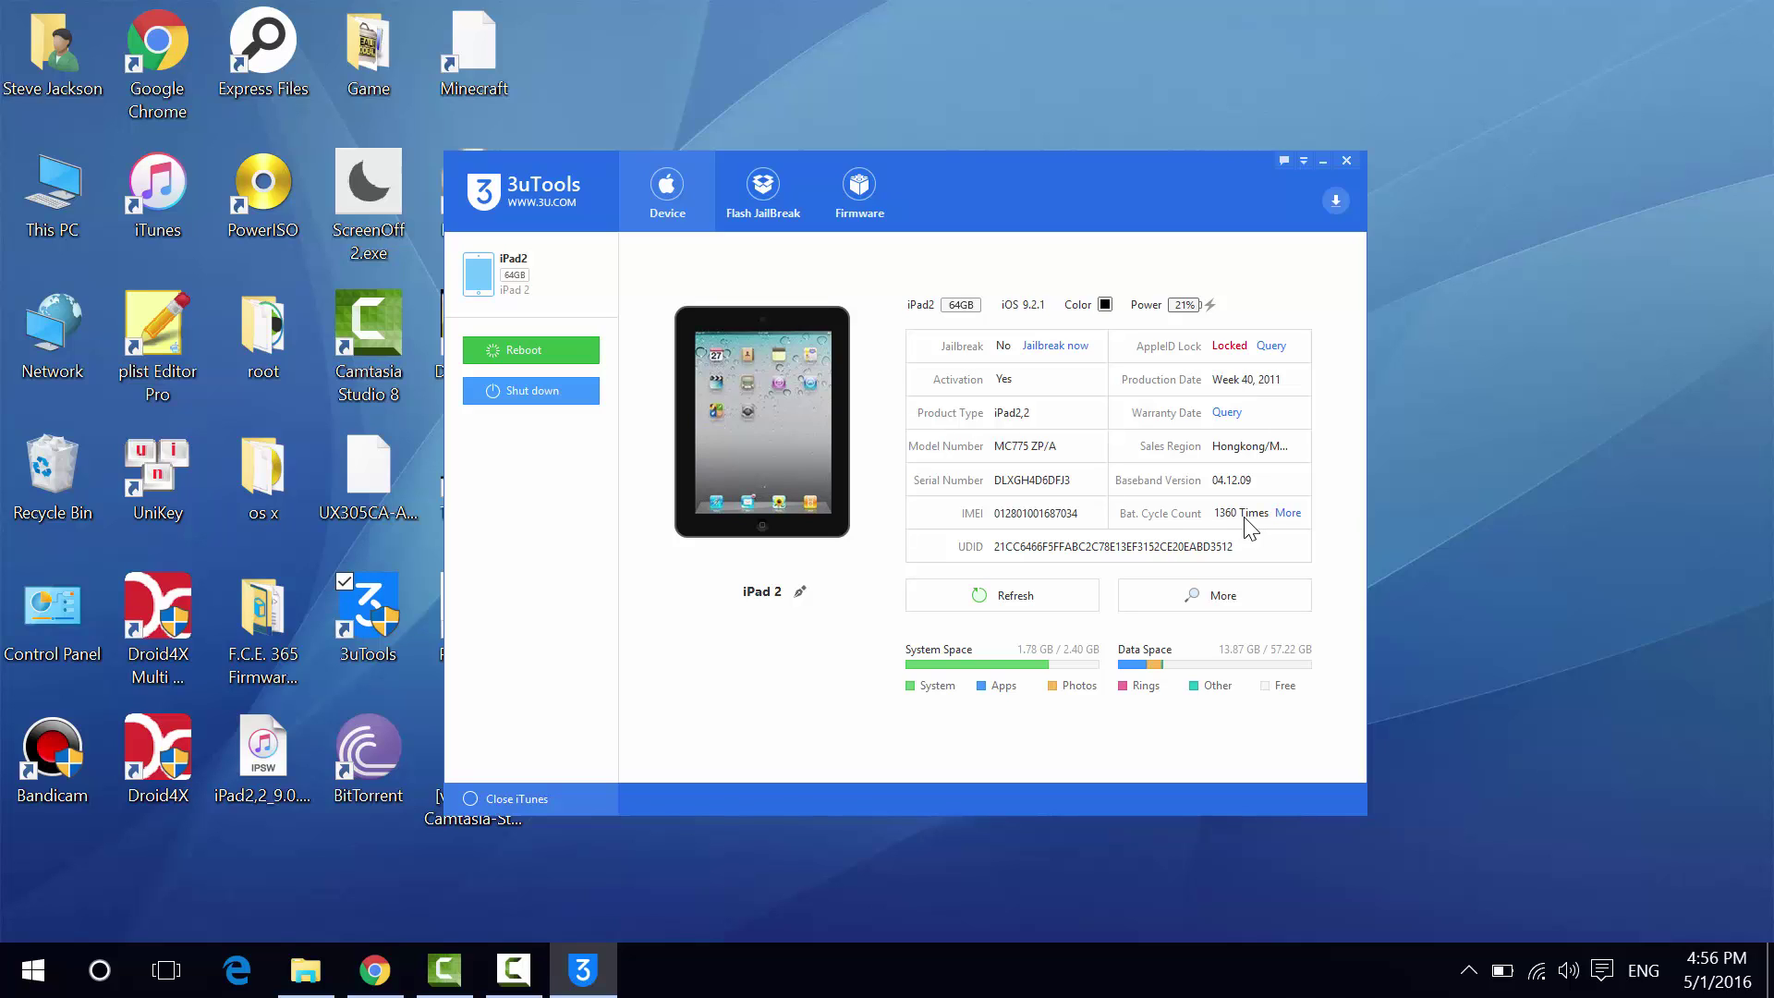
View the iPad's detailed battery information, close it and refresh the device information.
click(1291, 515)
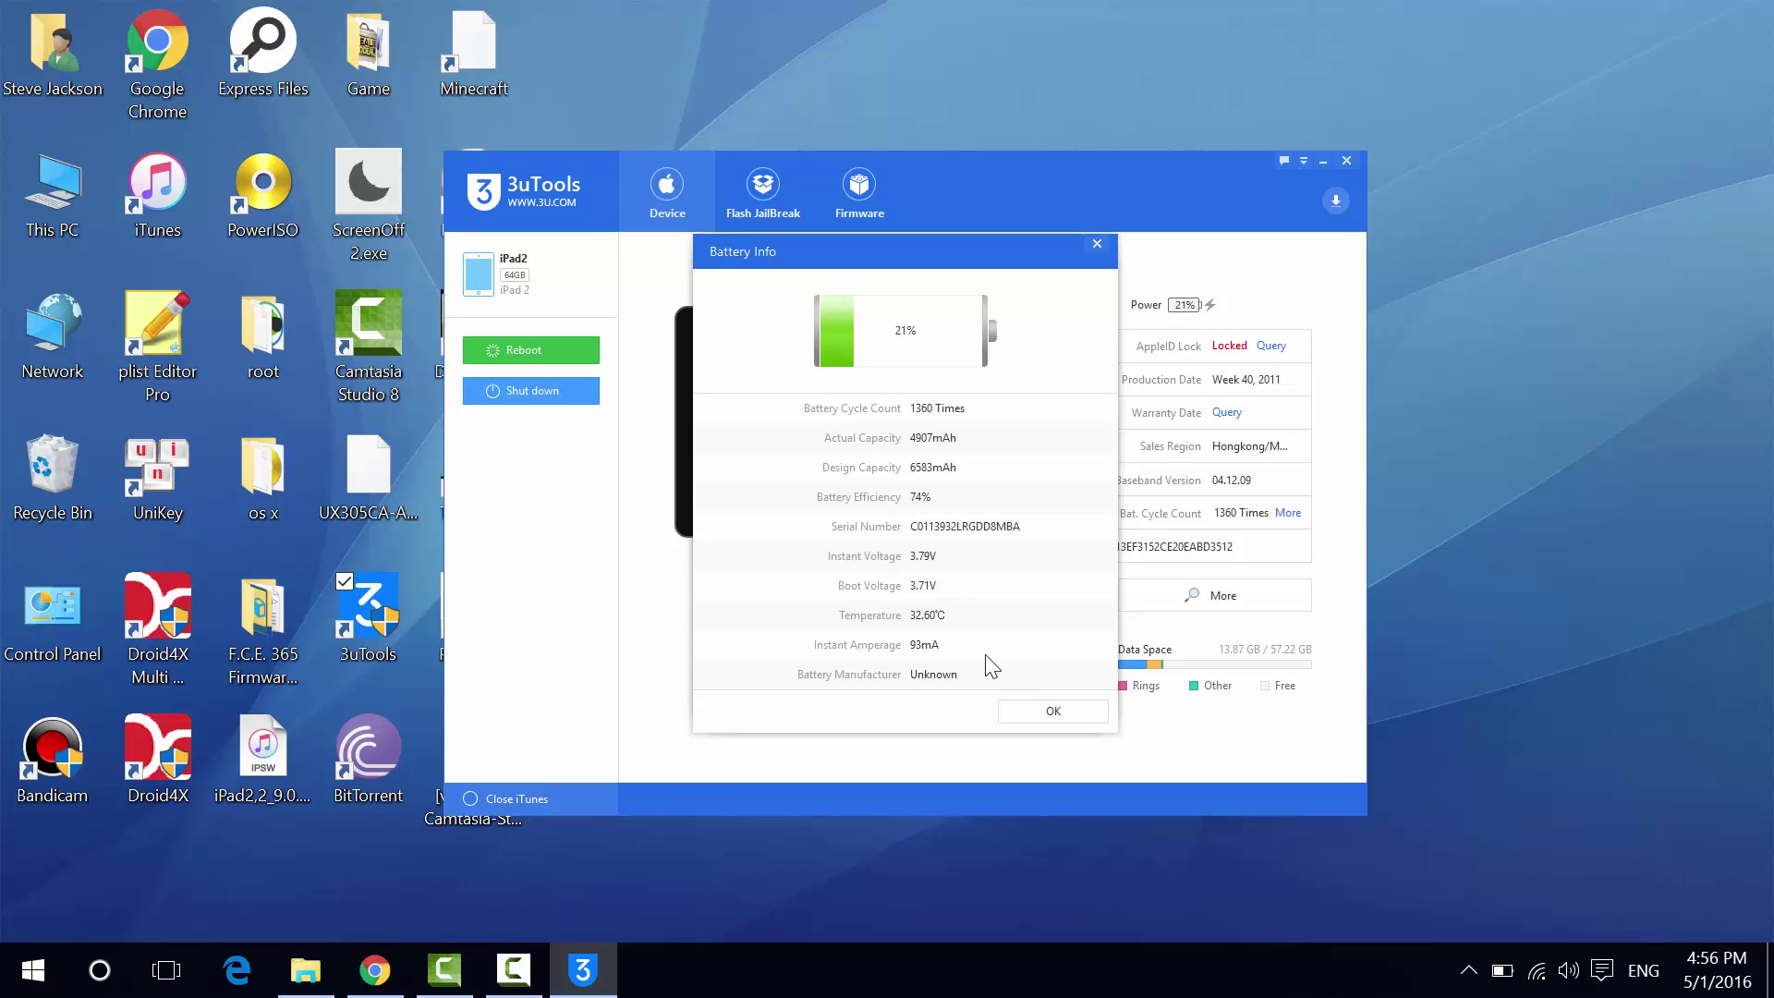
click(1036, 713)
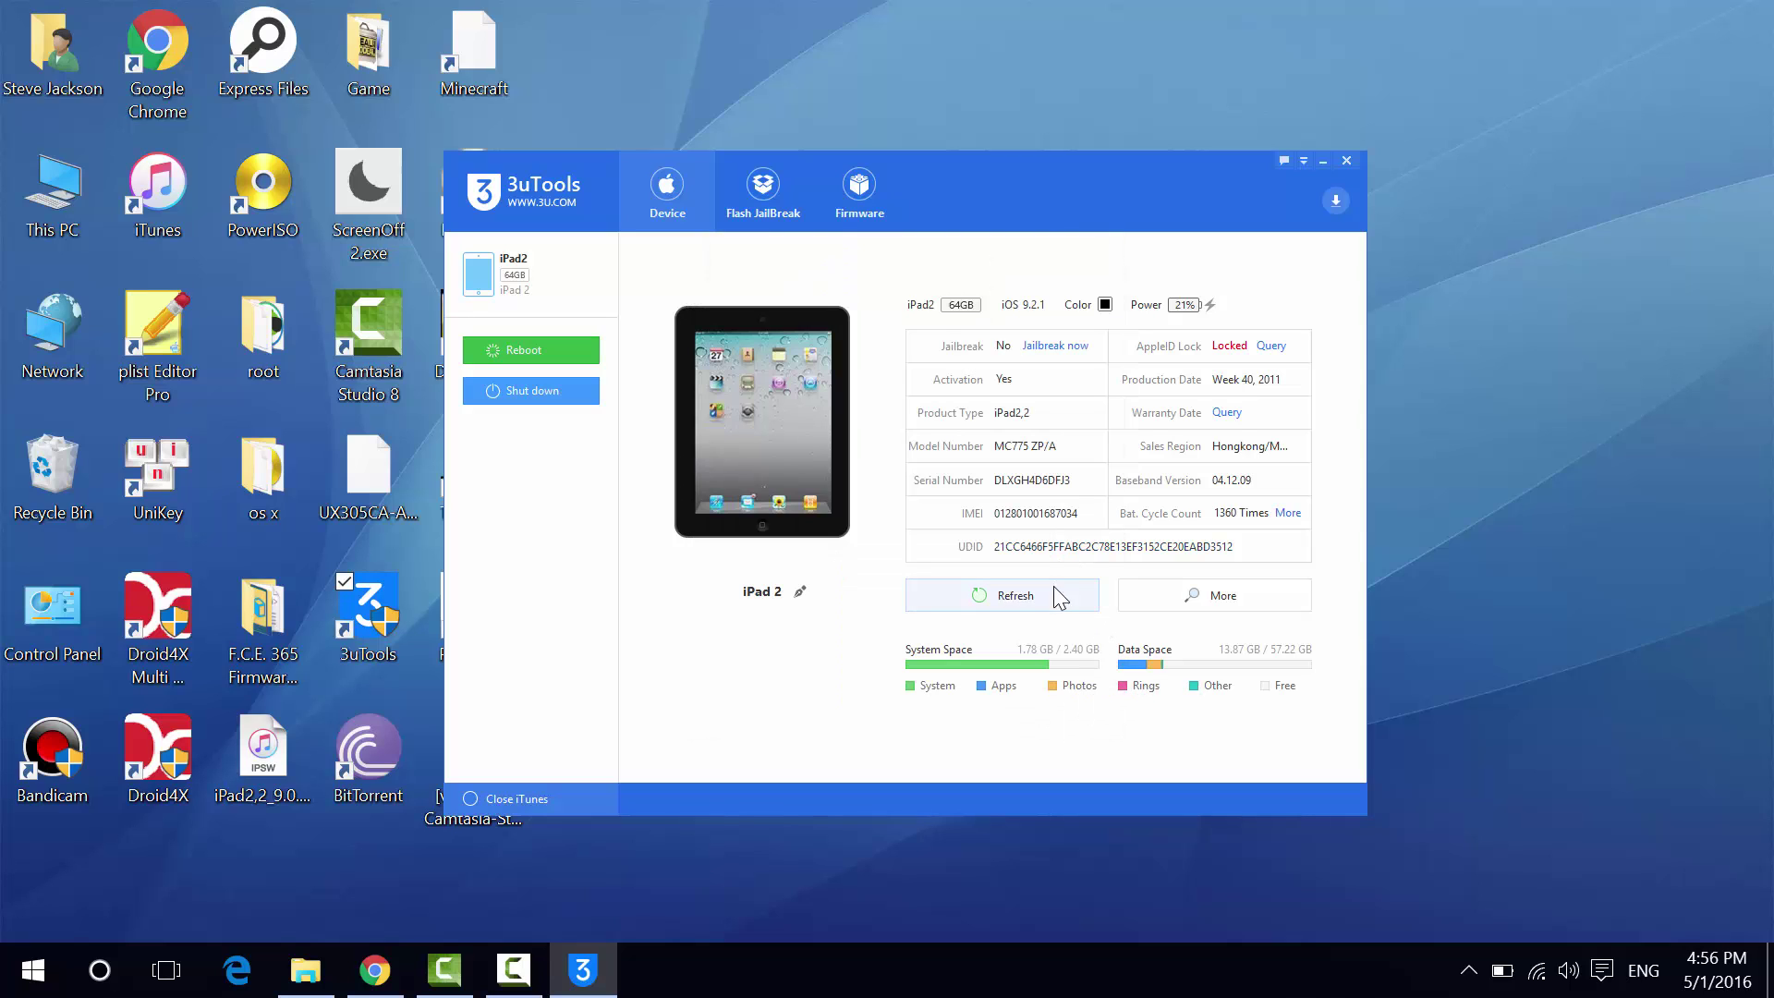
click(962, 596)
click(958, 607)
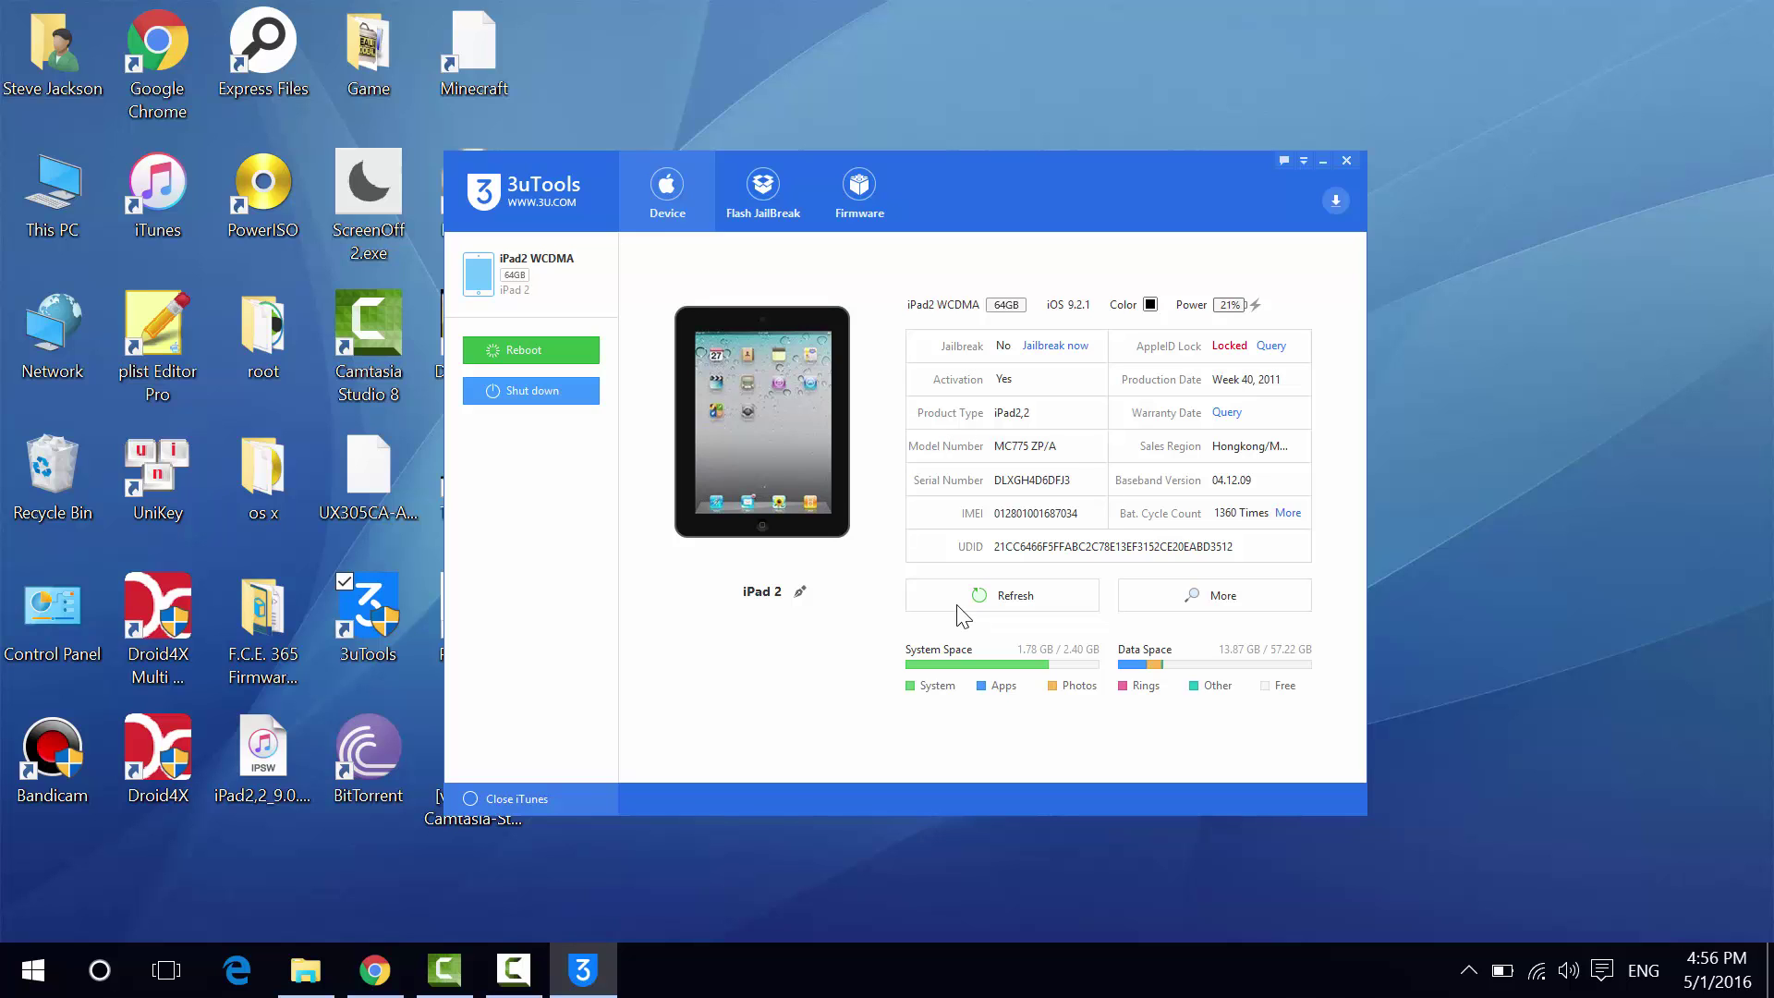
Open the iPad's additional device information and look through the full list of properties.
click(1204, 609)
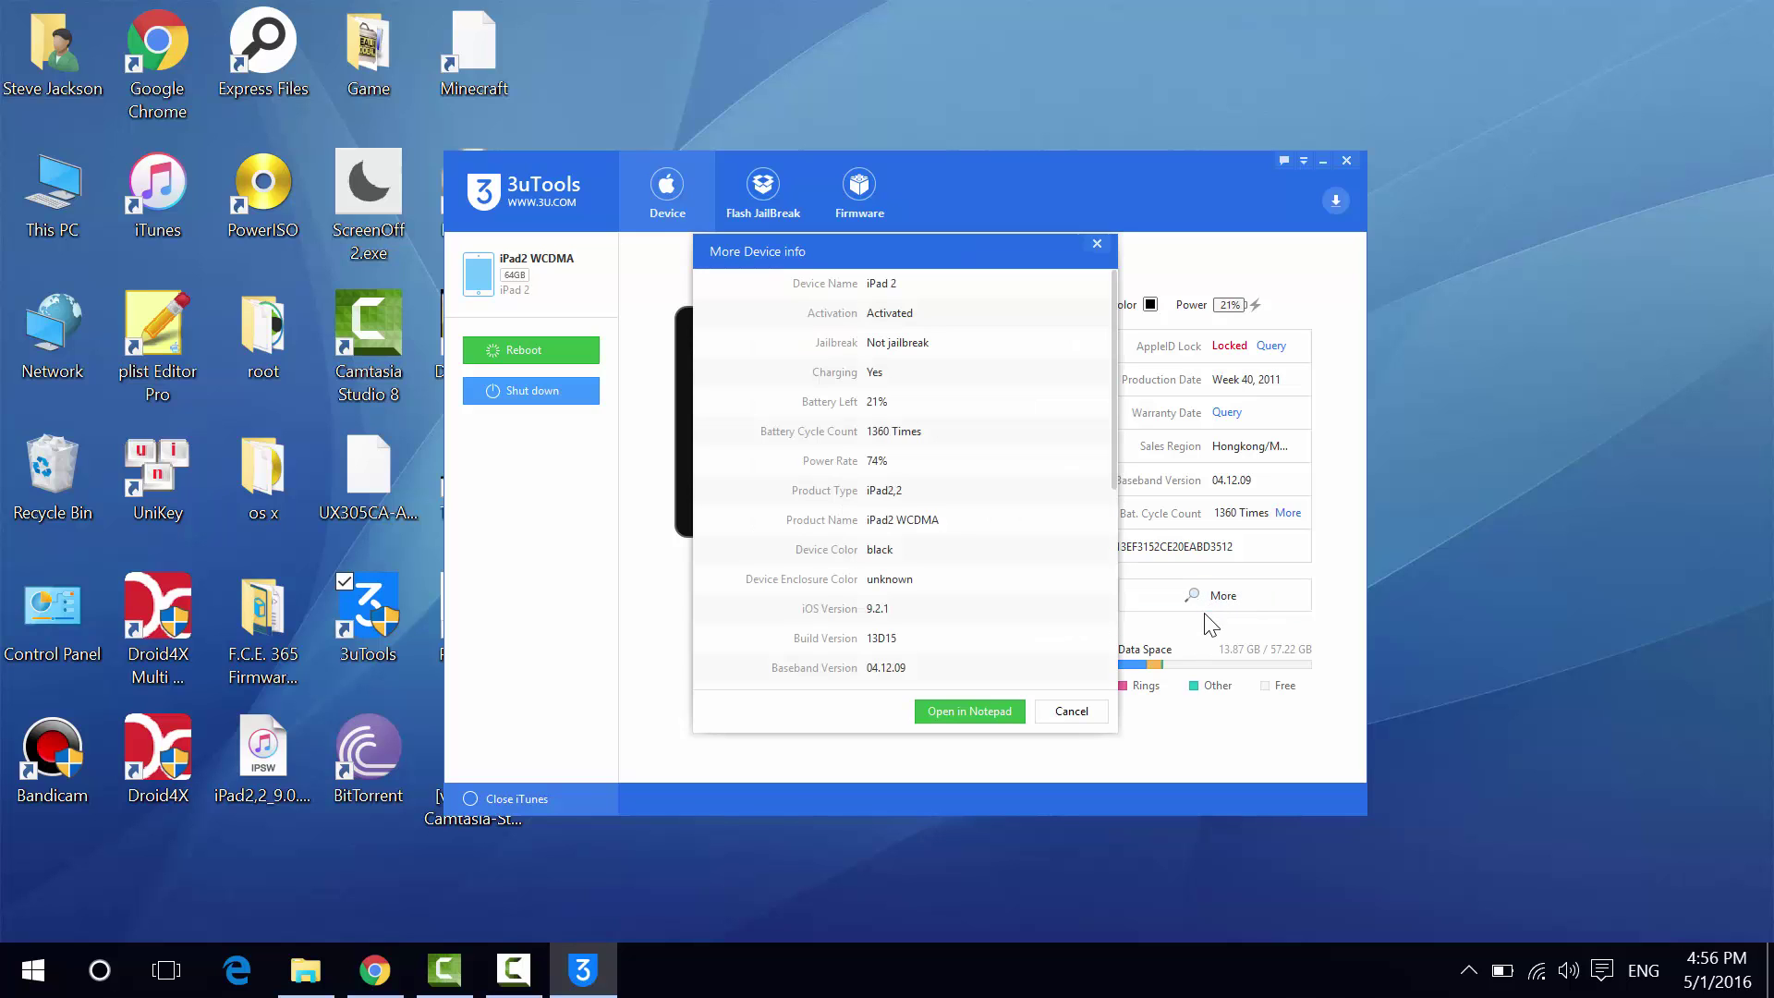
scroll(994, 530, down, 4)
scroll(979, 560, up, 5)
scroll(978, 559, down, 5)
scroll(974, 558, up, 5)
scroll(891, 392, down, 5)
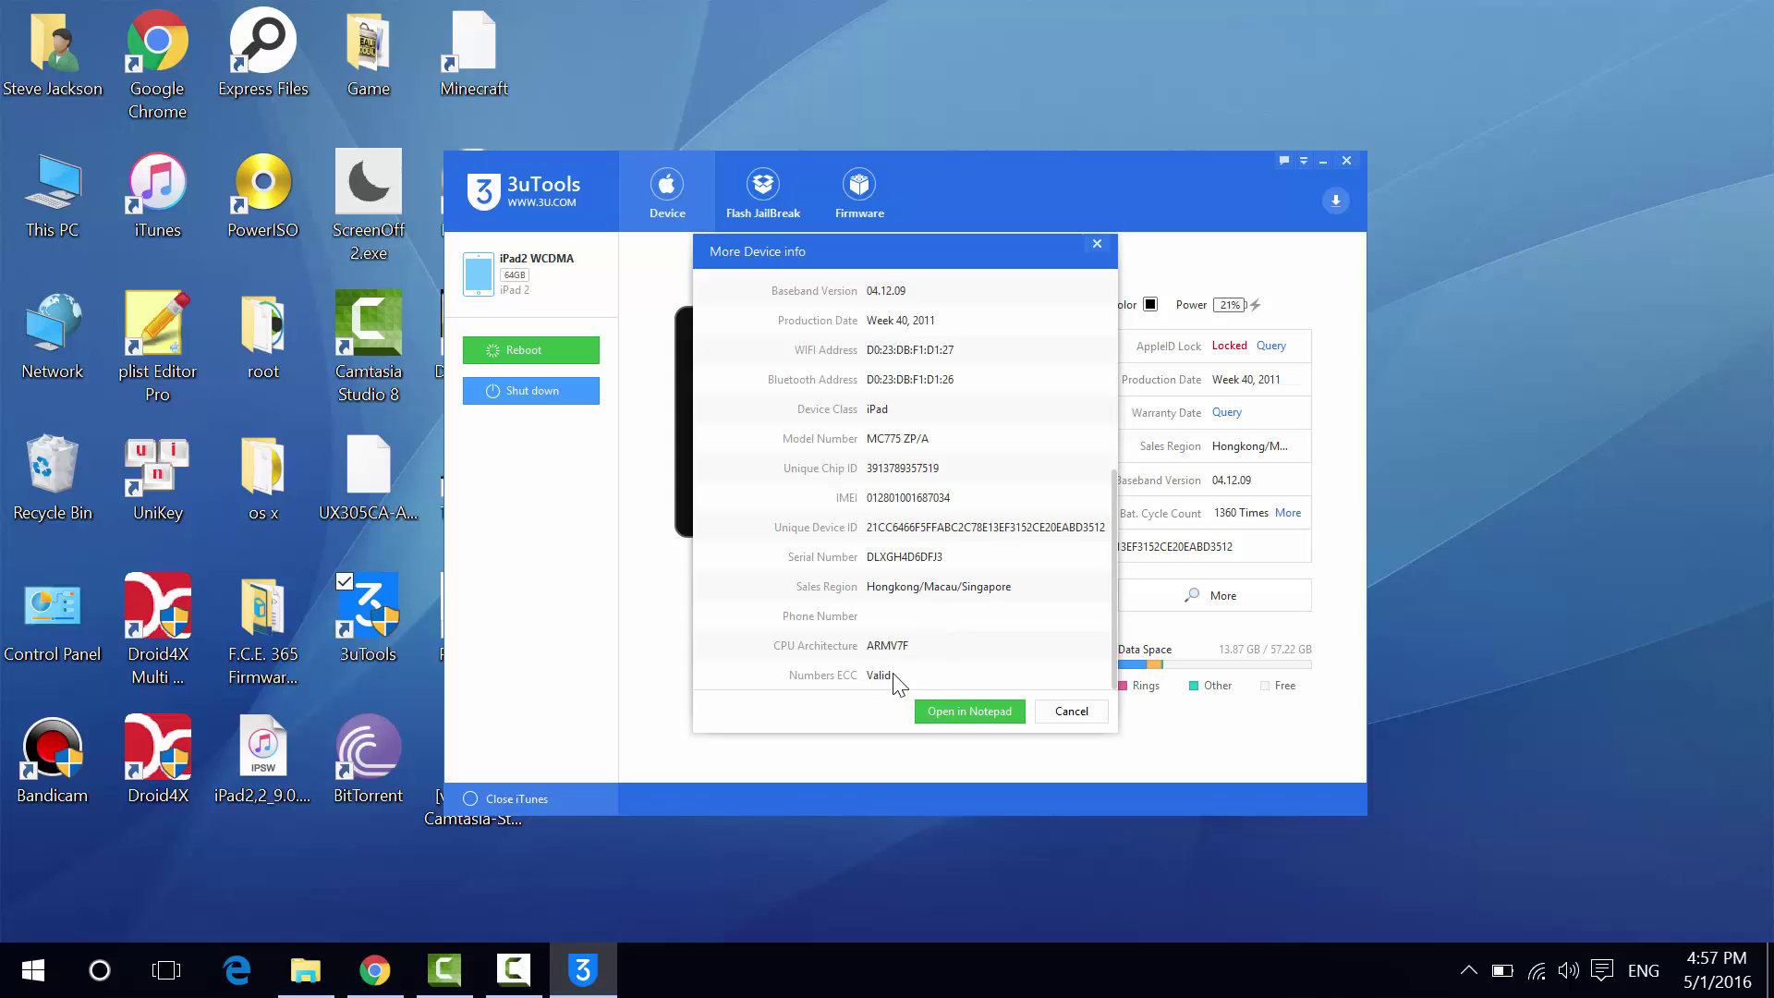
Open the device information in Notepad, look through it and its save option, and close both the text file and the details window.
click(955, 730)
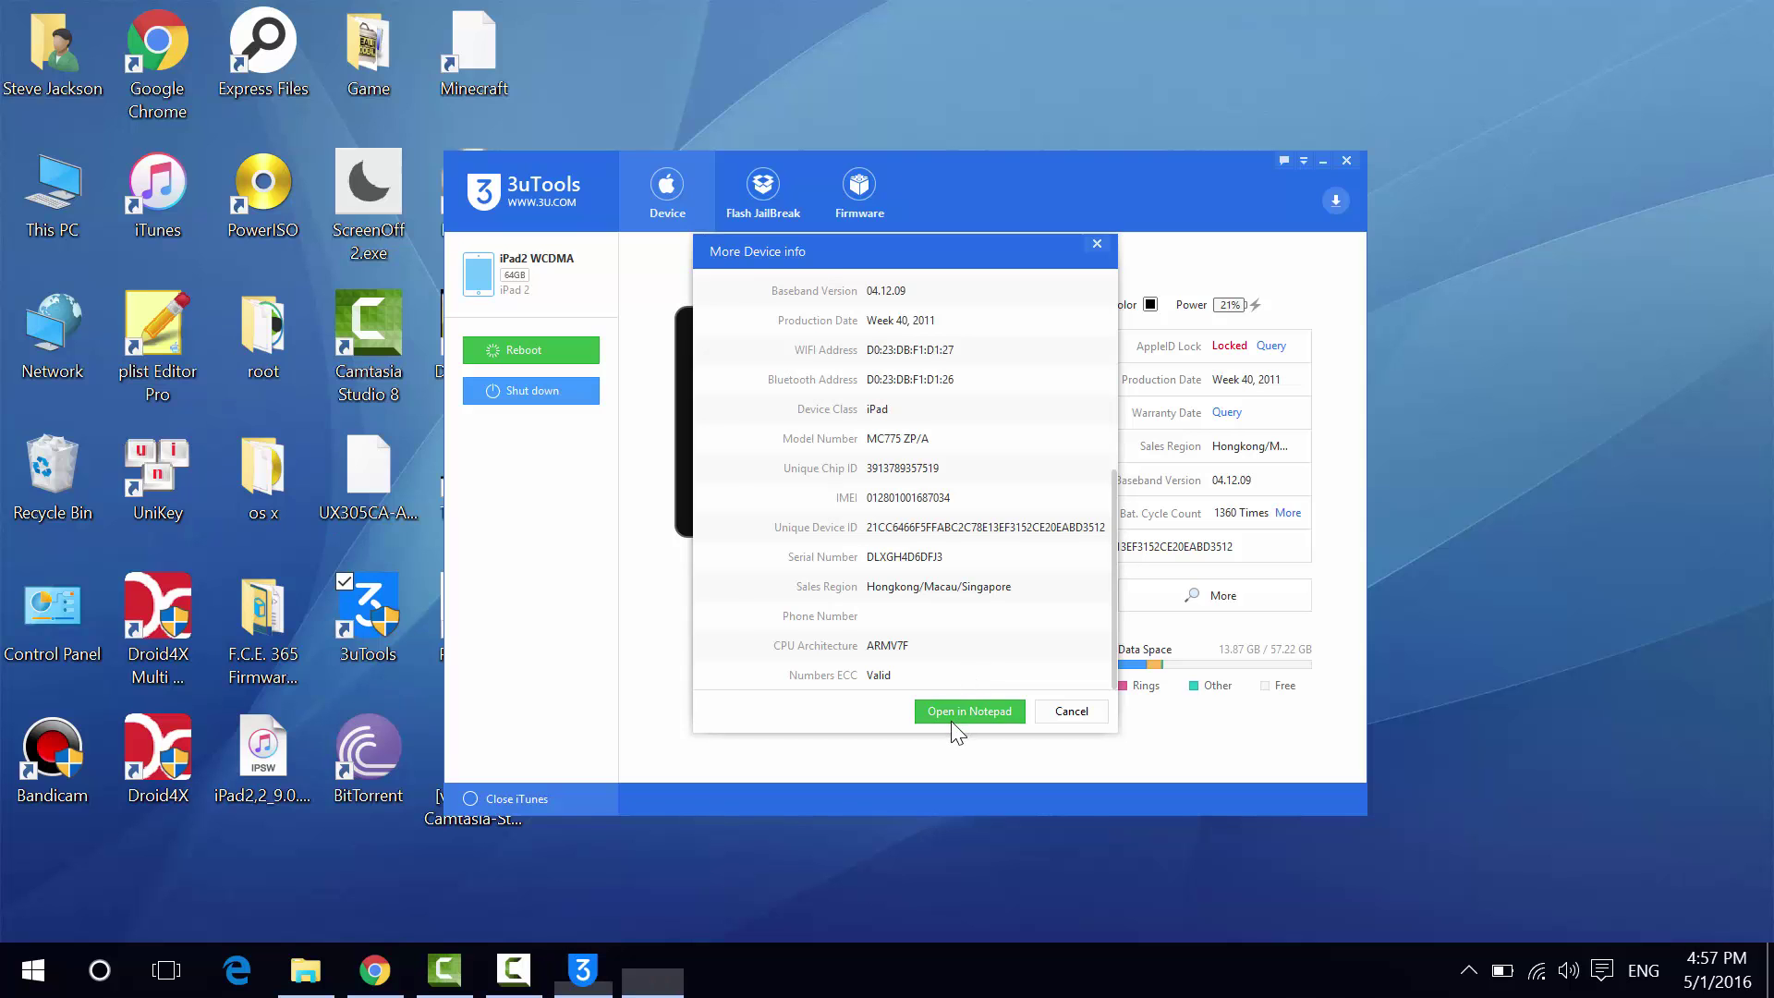
scroll(709, 506, down, 6)
scroll(710, 506, up, 5)
scroll(710, 507, up, 1)
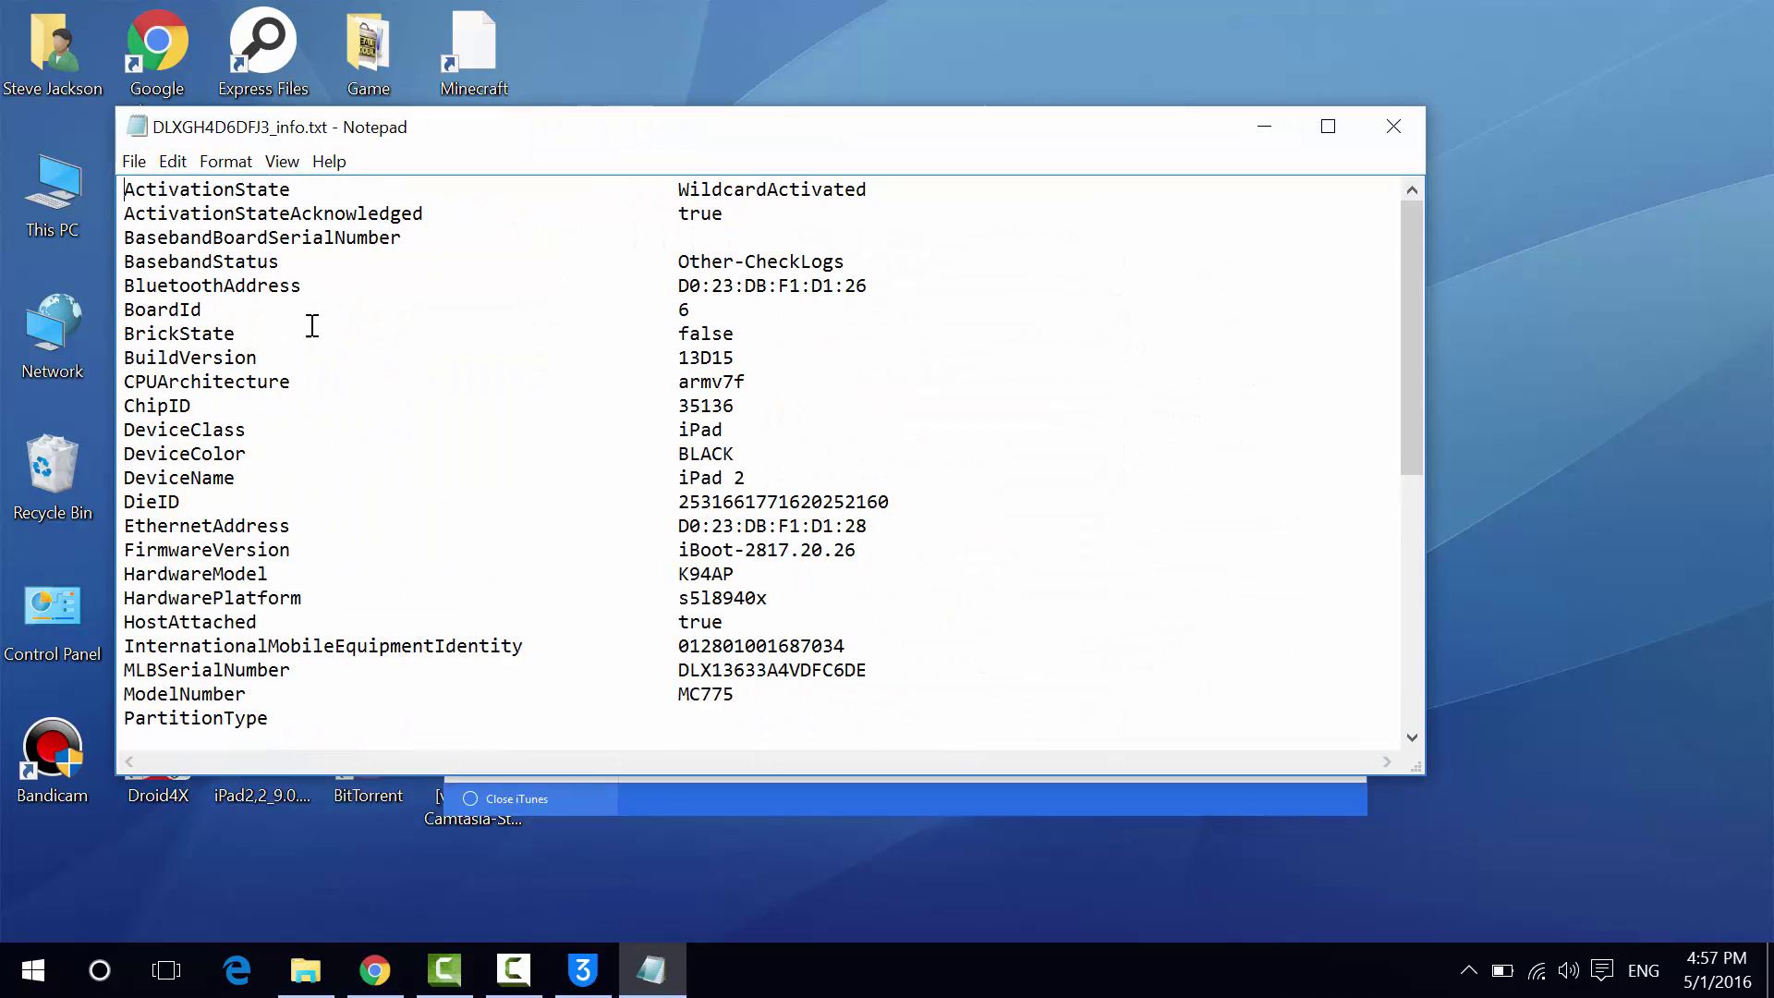
click(134, 161)
click(177, 276)
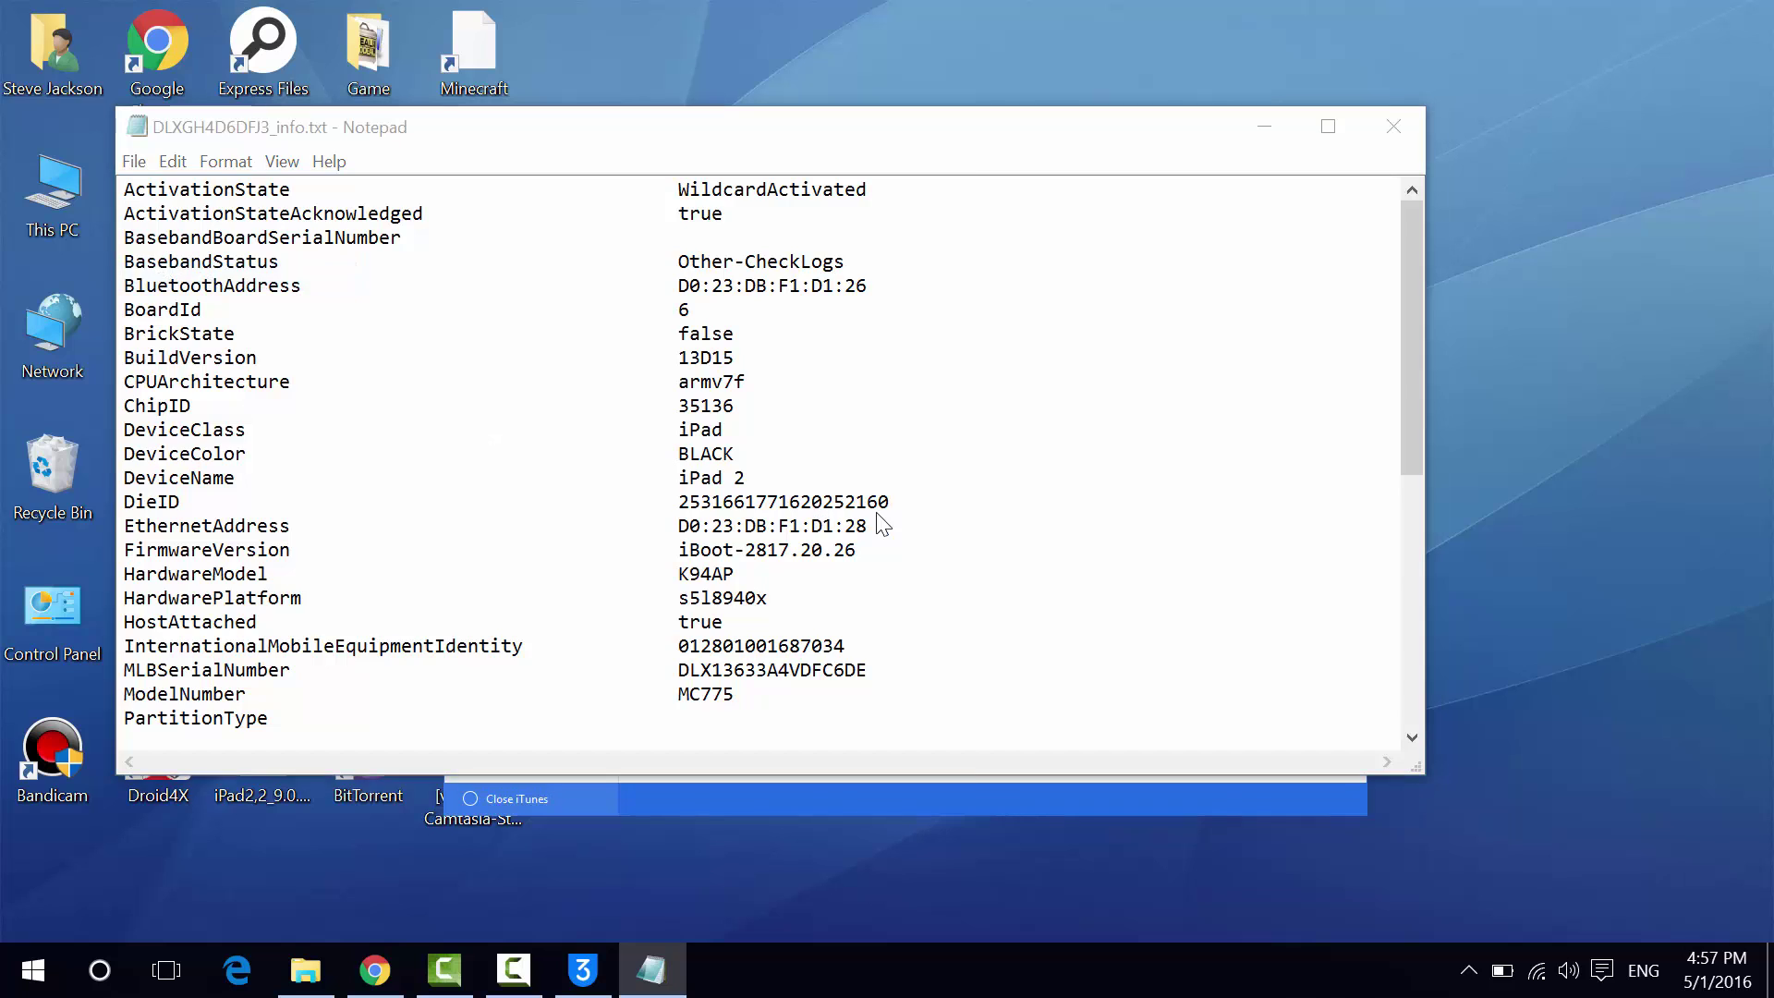
click(960, 189)
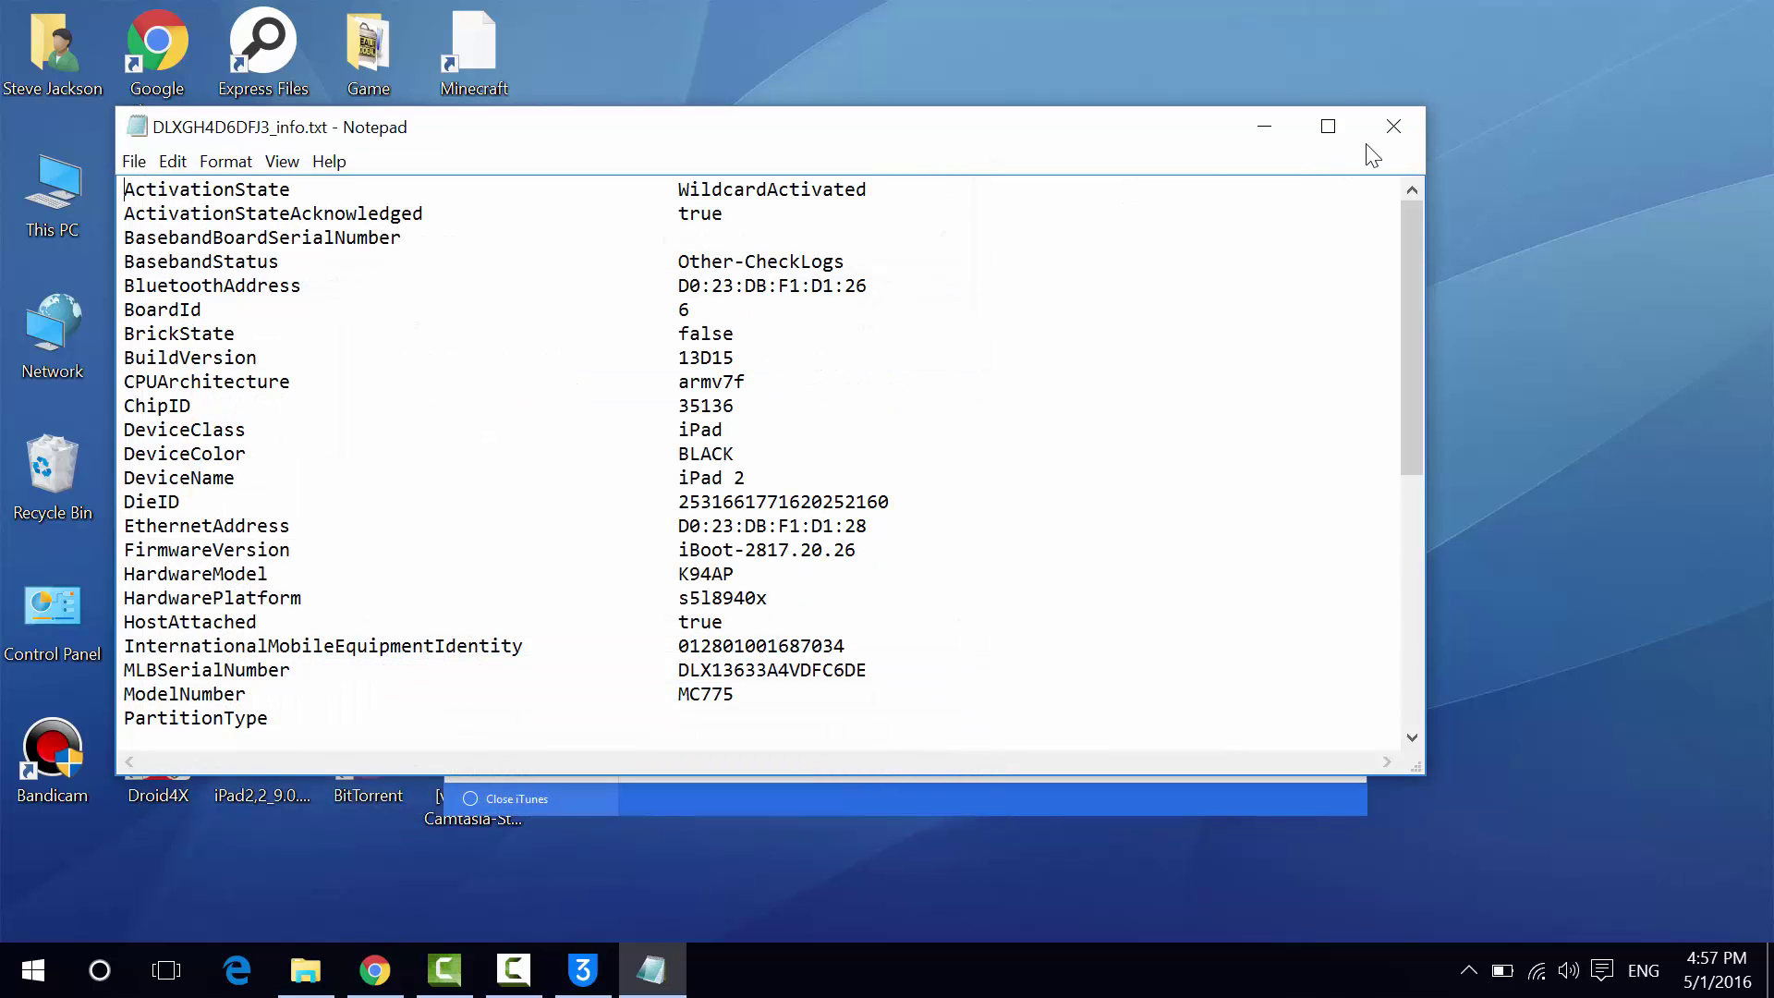
click(1401, 127)
click(1072, 712)
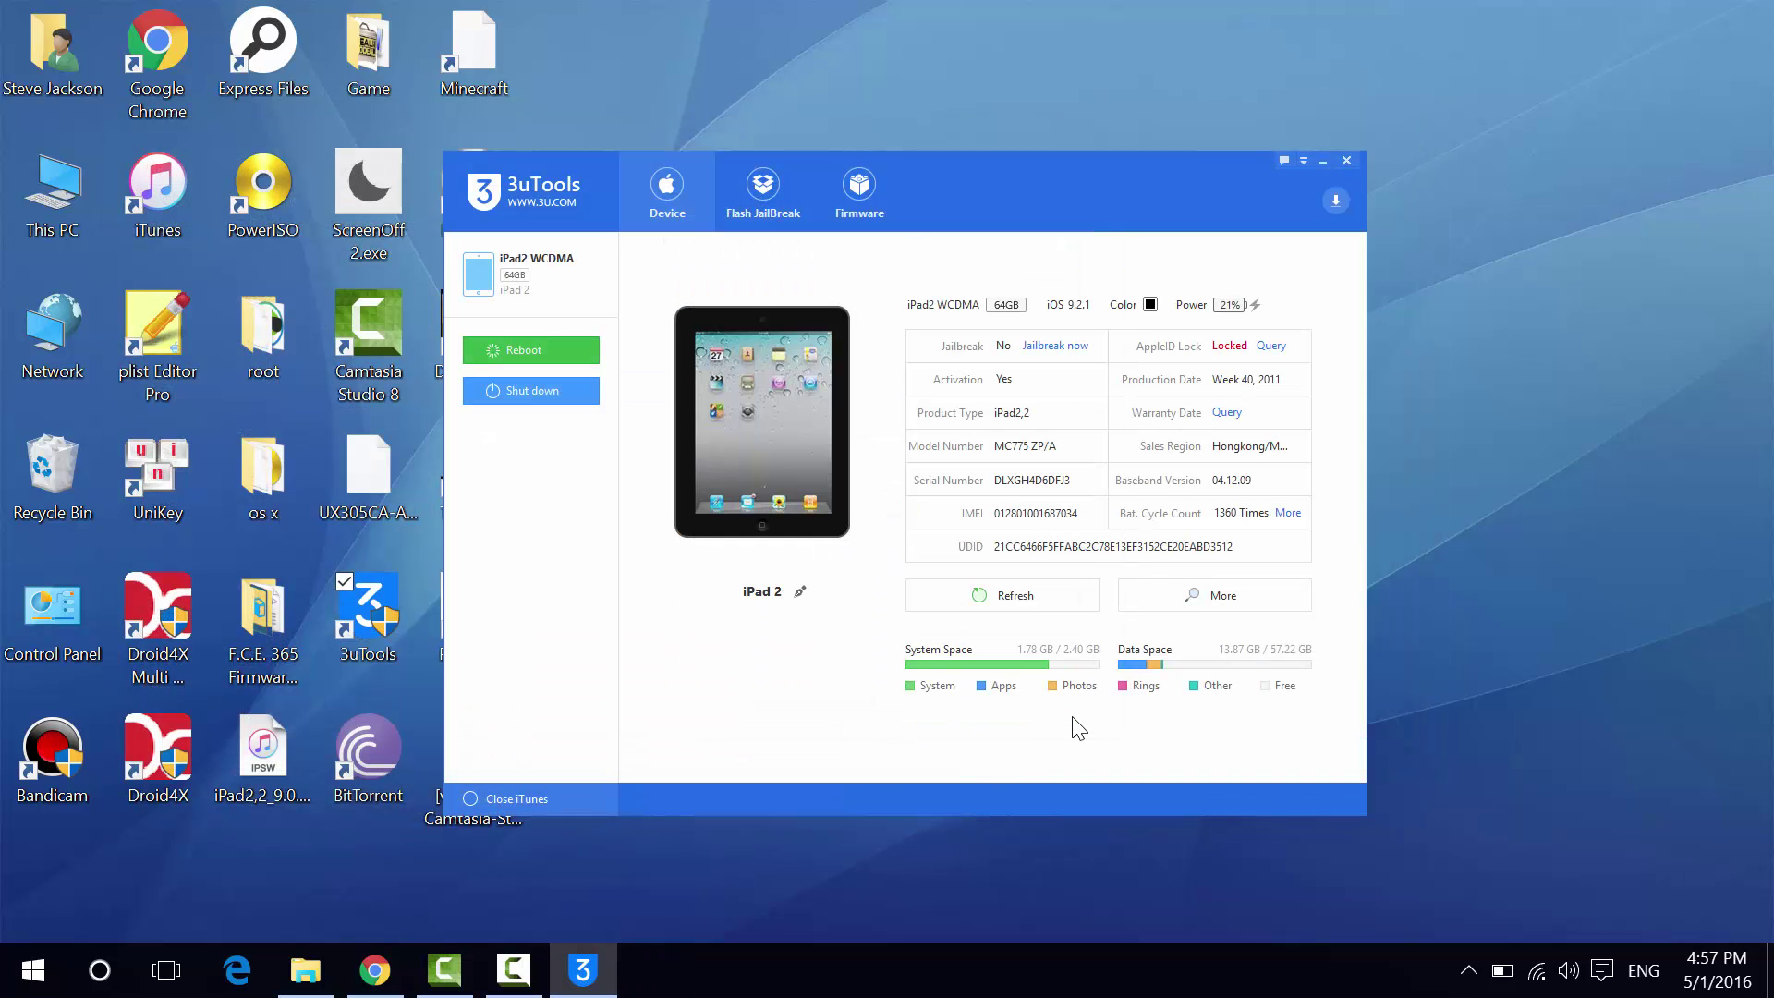
Choose iPad2,2_9.0.2_13A452_Restore.ipsw from the desktop as the firmware for a pro flash.
mouse_move(985, 663)
click(803, 220)
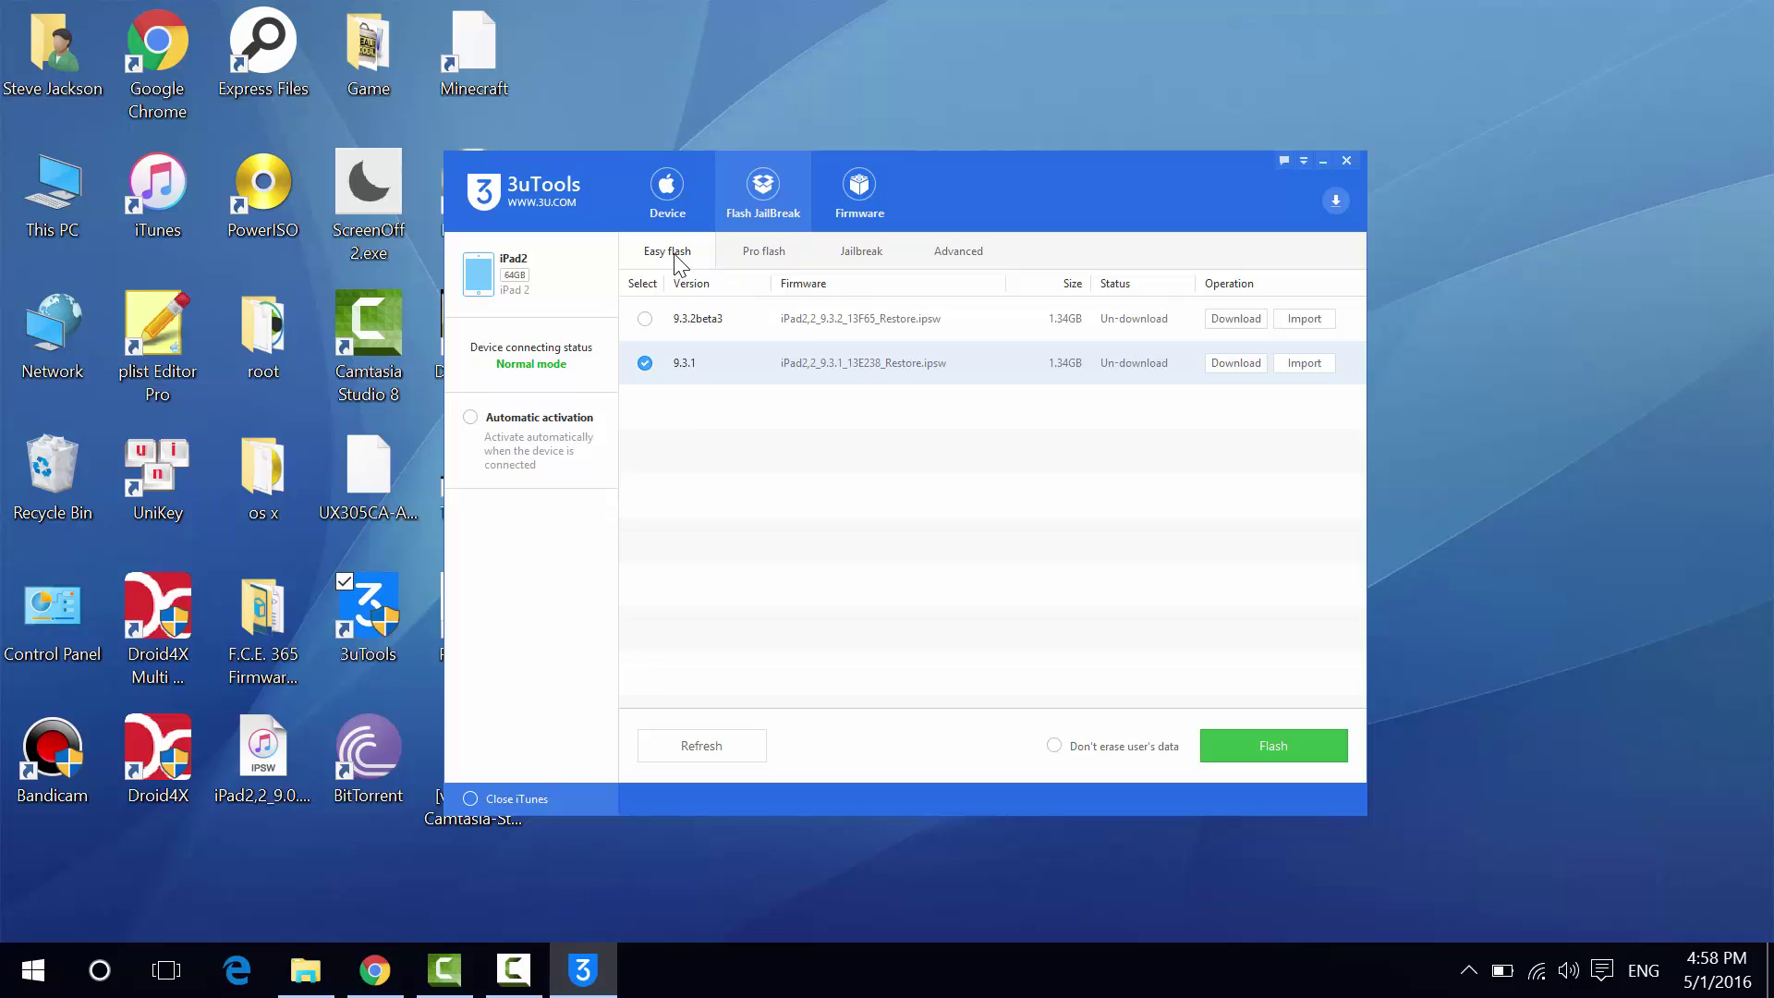
click(790, 259)
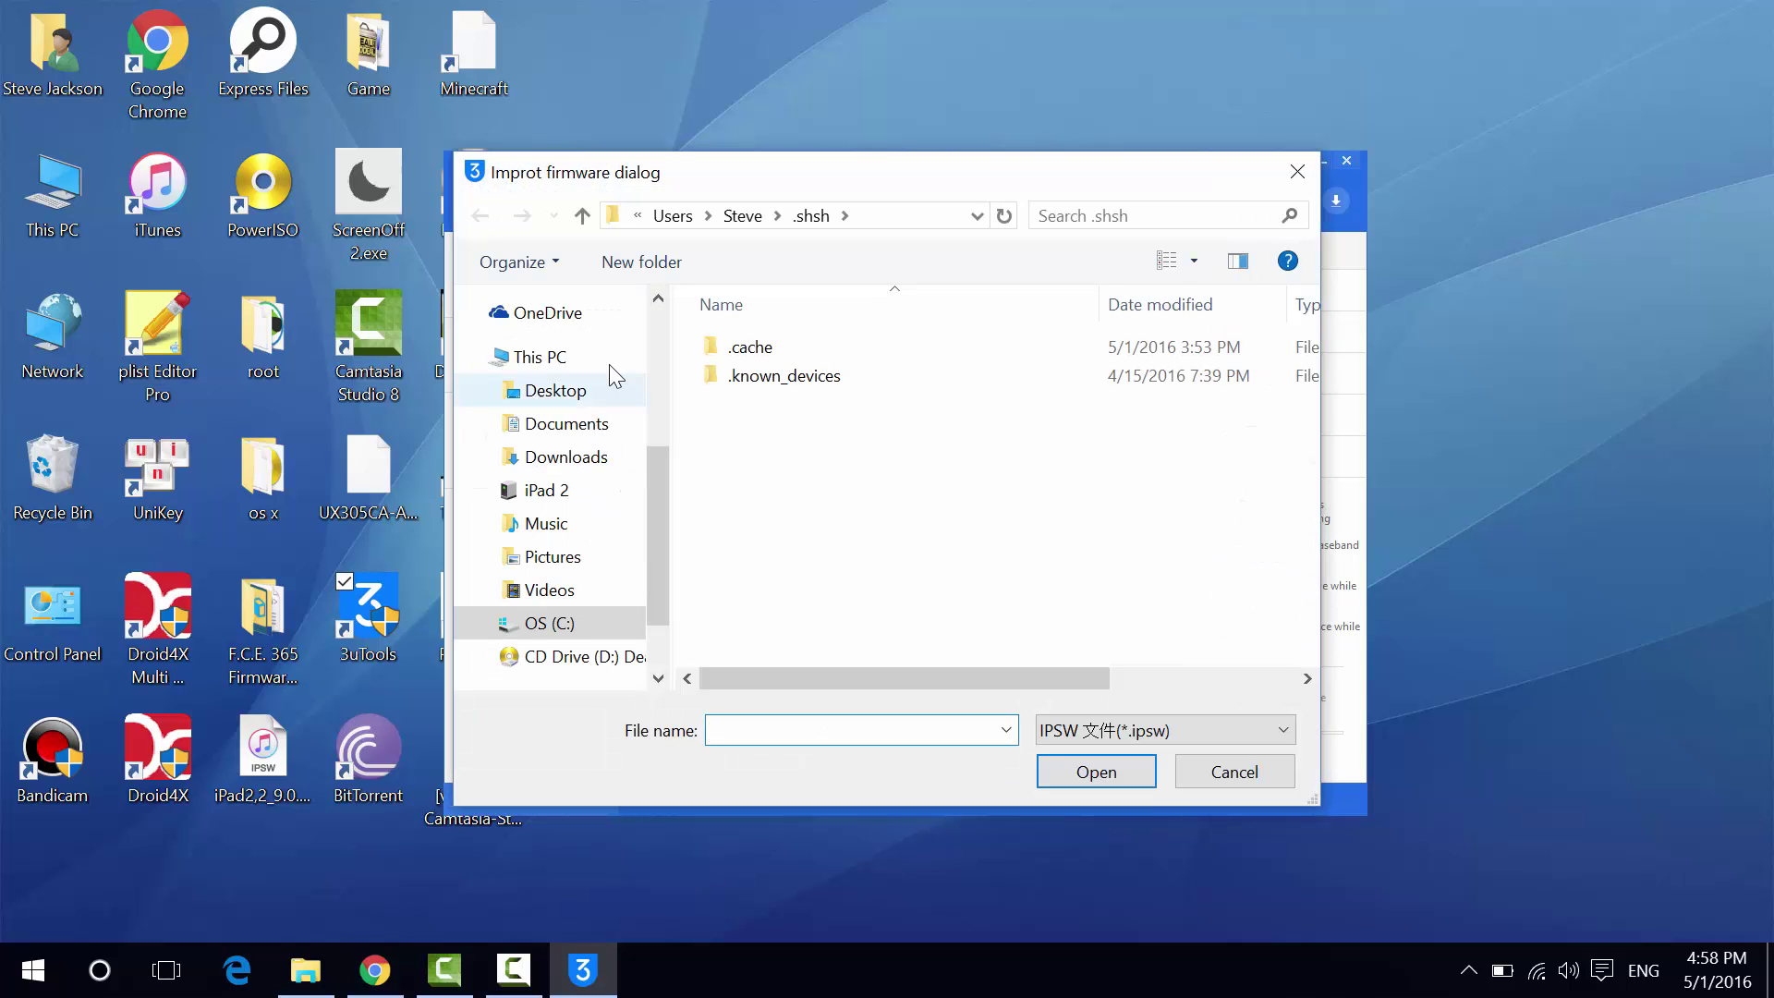
scroll(658, 480, up, 5)
click(560, 344)
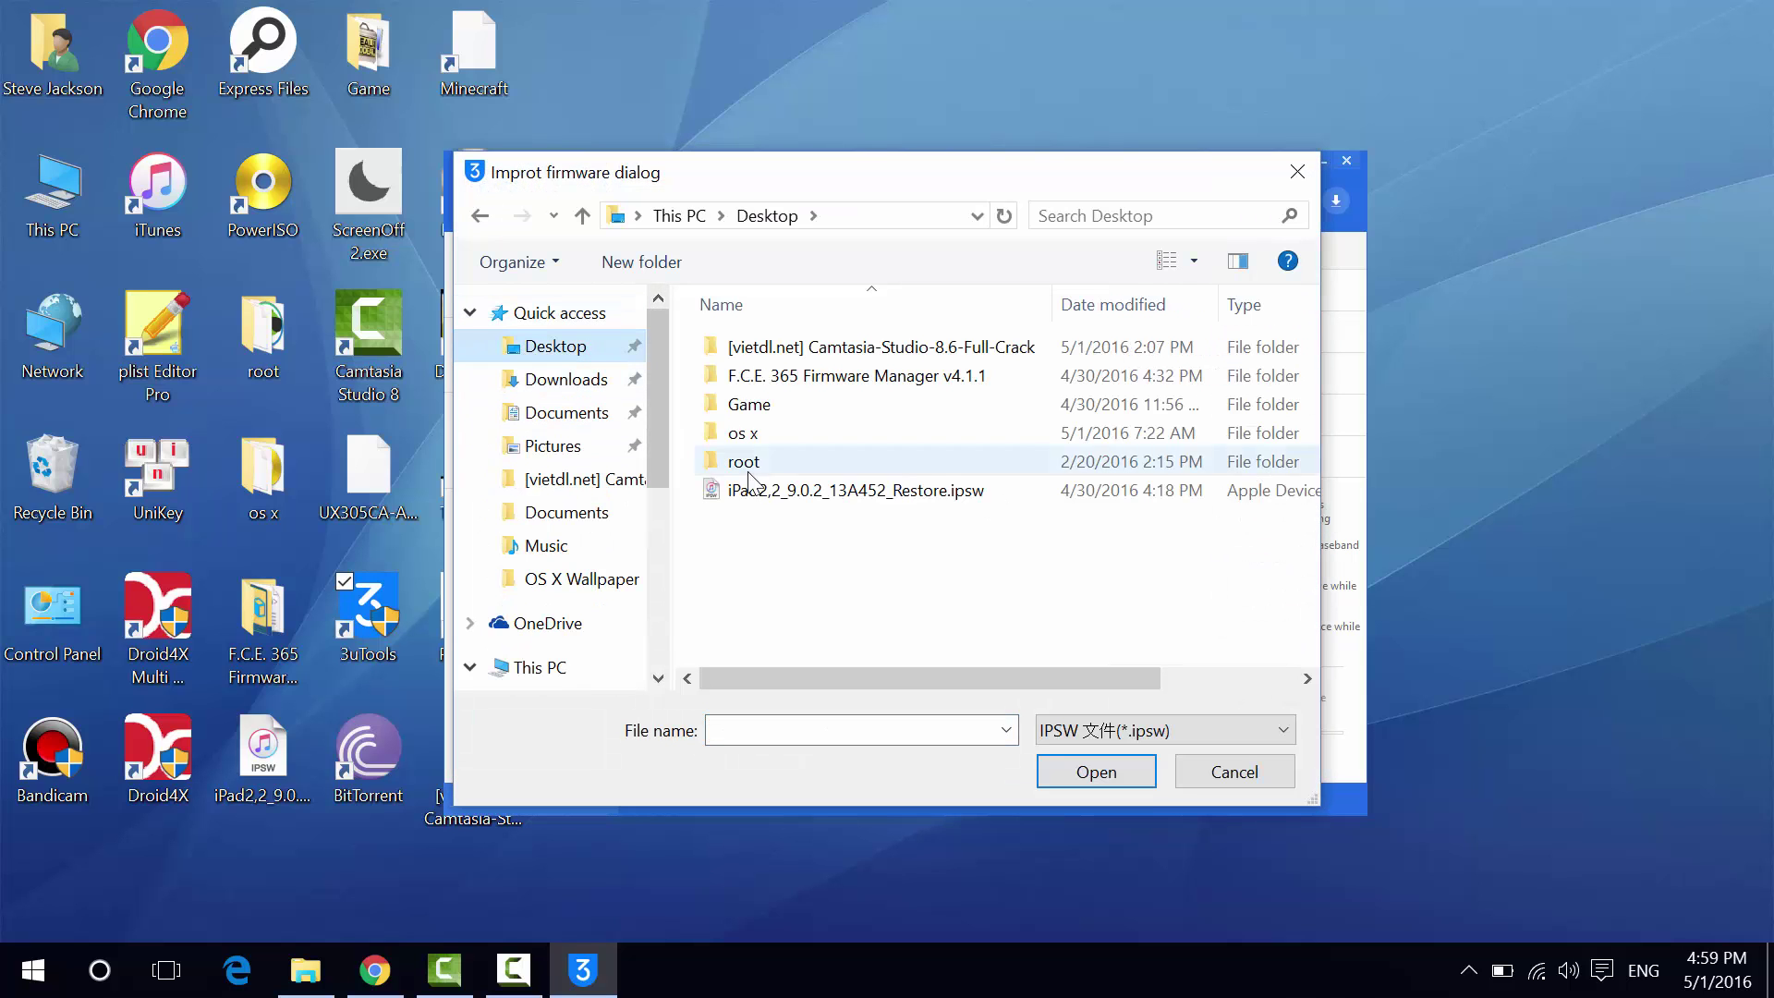
double_click(812, 499)
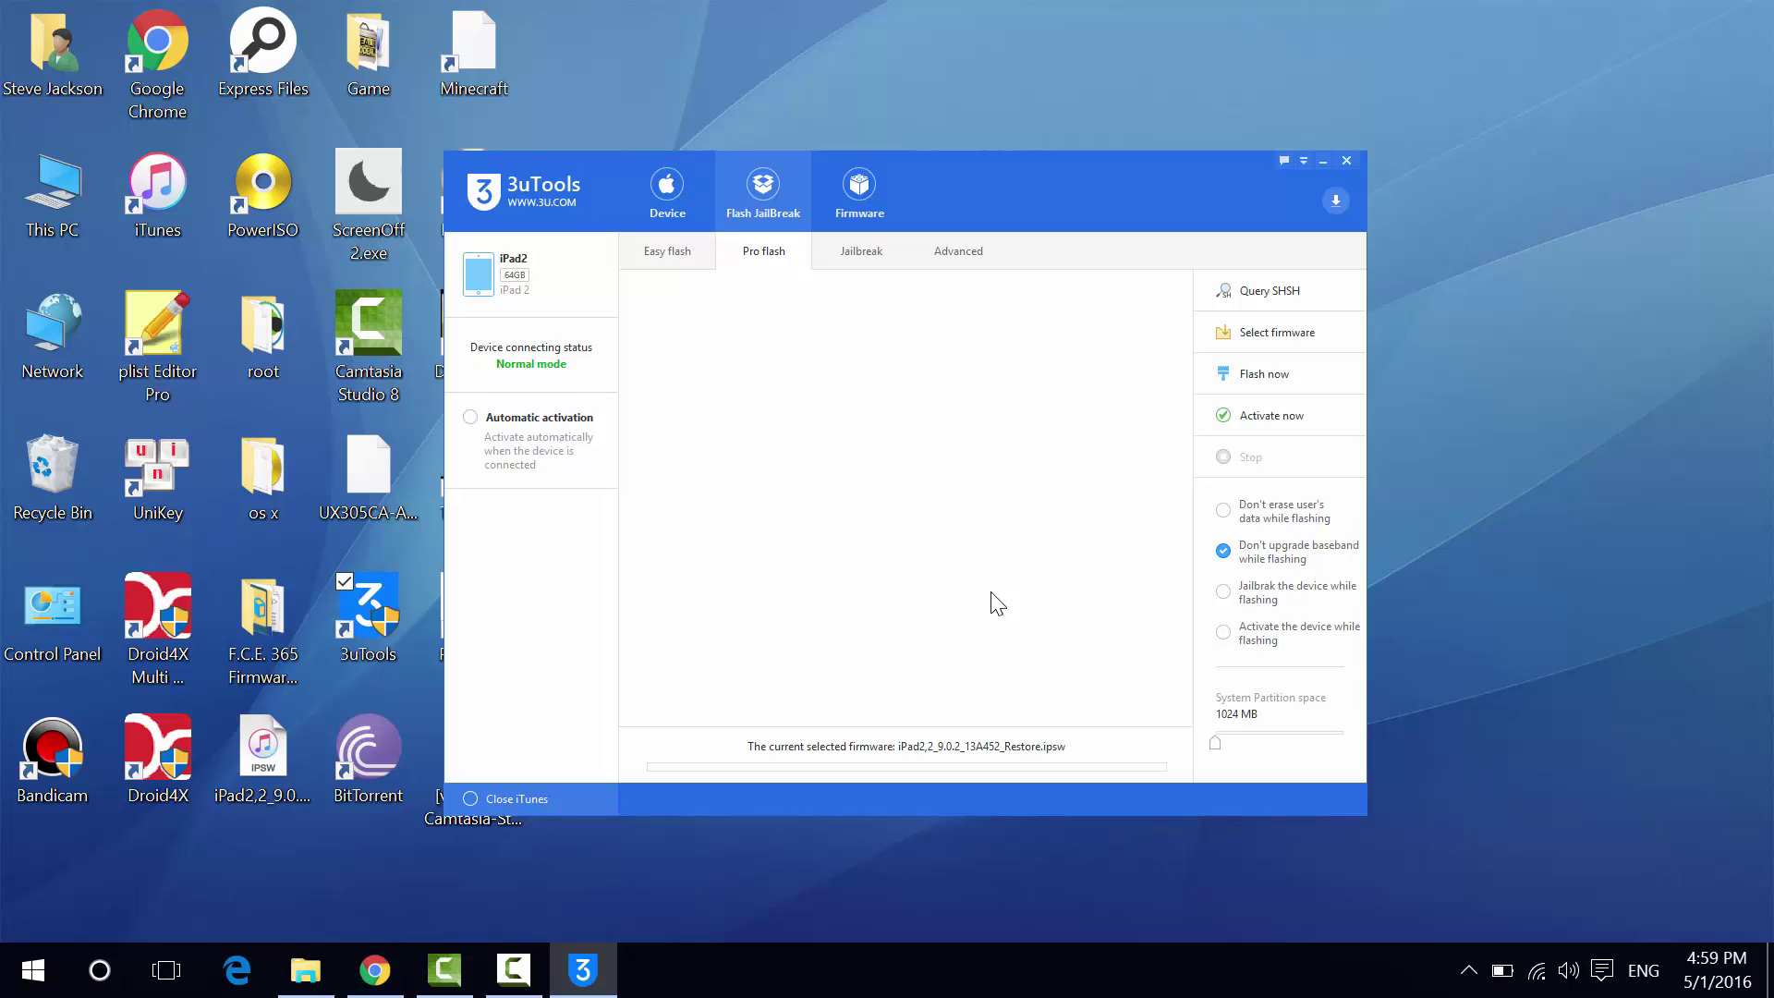
Start the pro flash with the selected firmware and device activation left off, and stop the process.
click(1226, 636)
click(1223, 632)
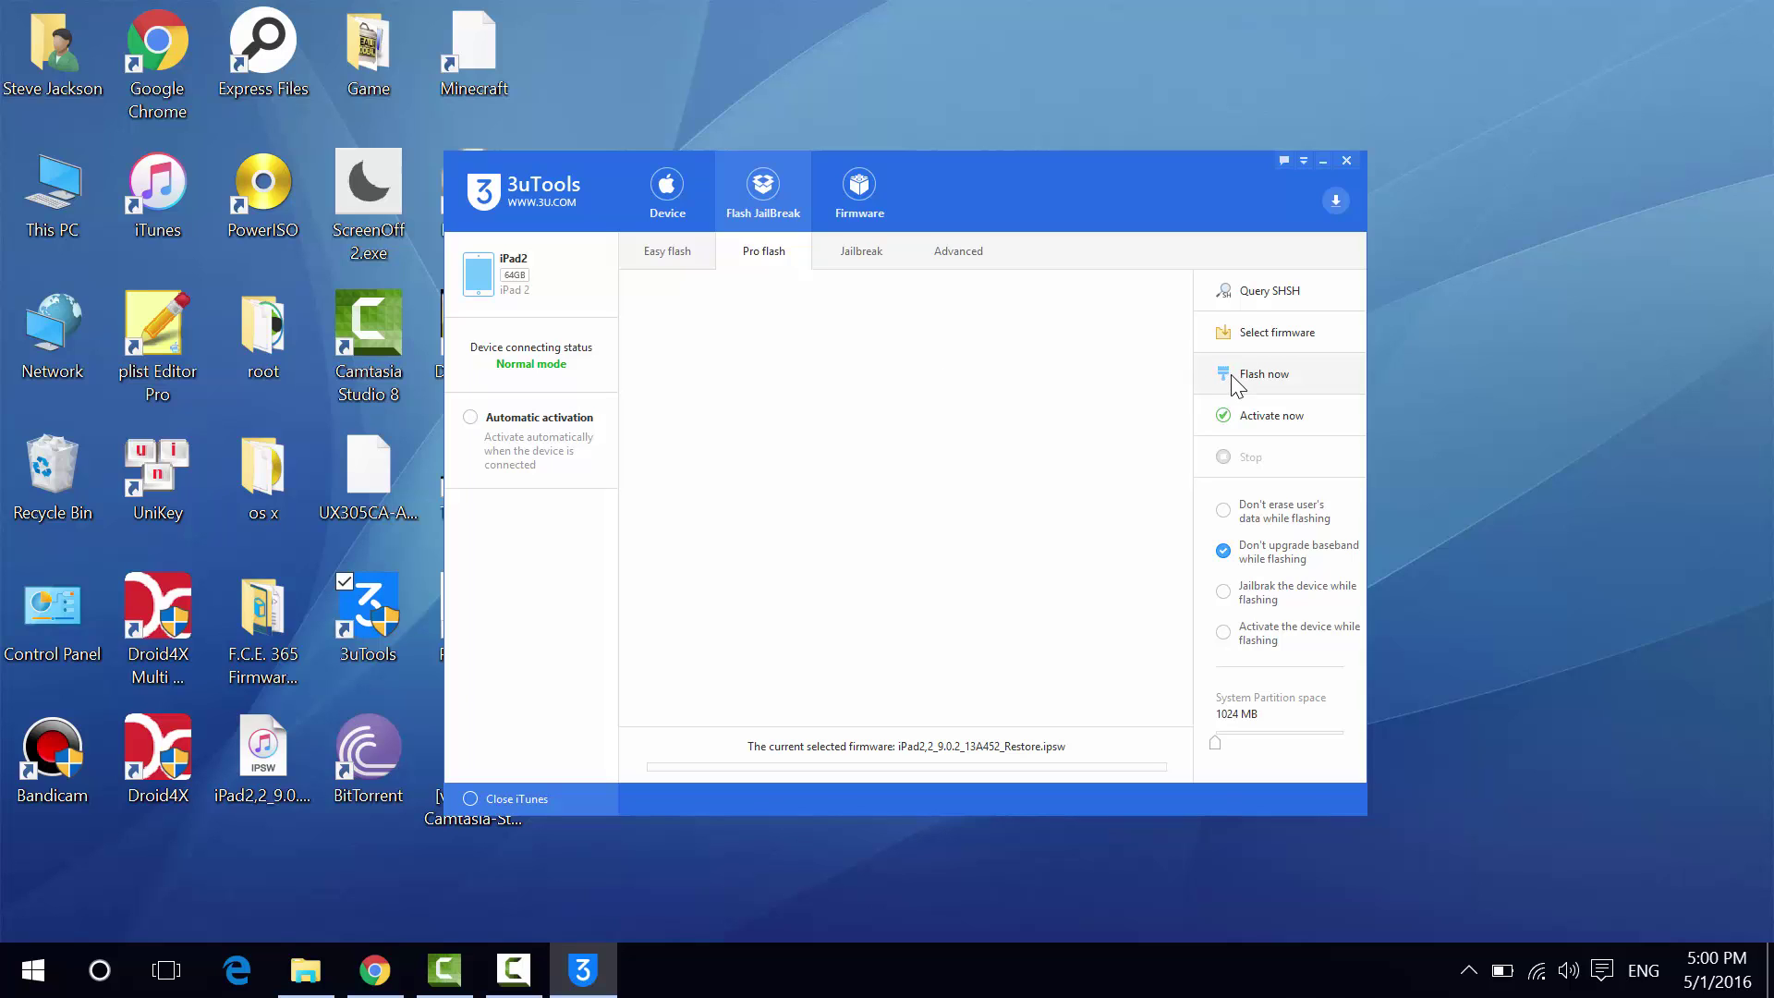
click(1280, 376)
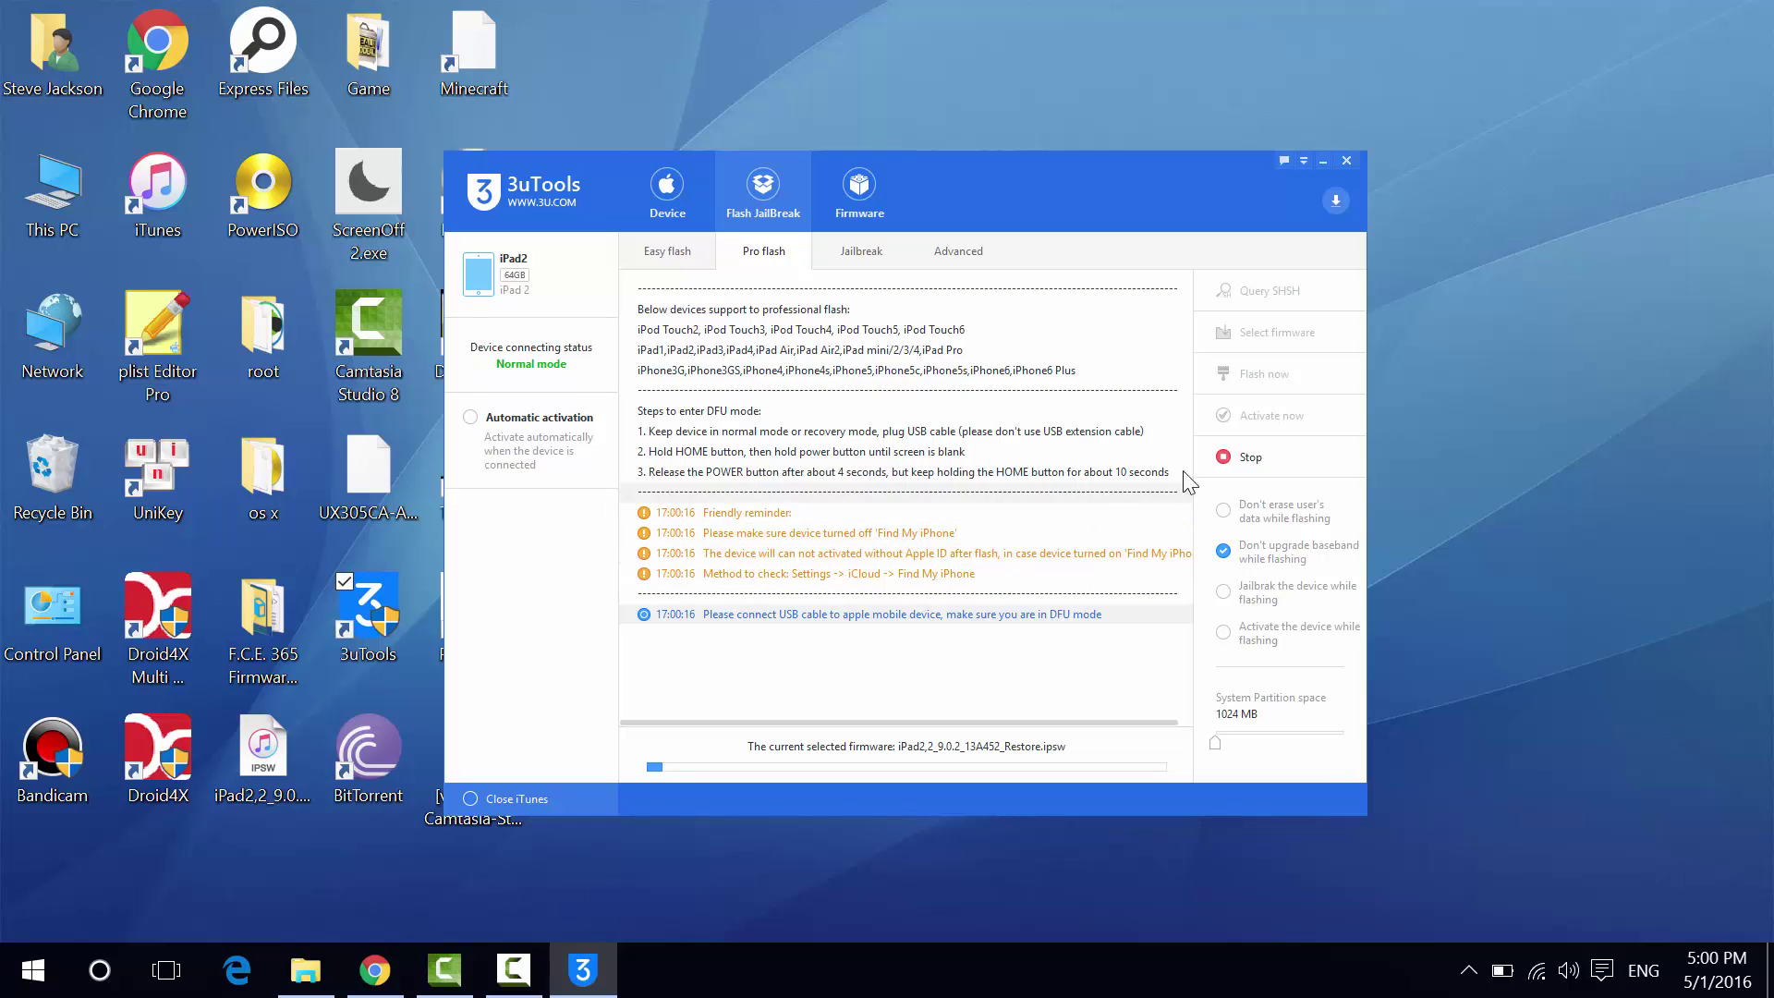
click(1234, 462)
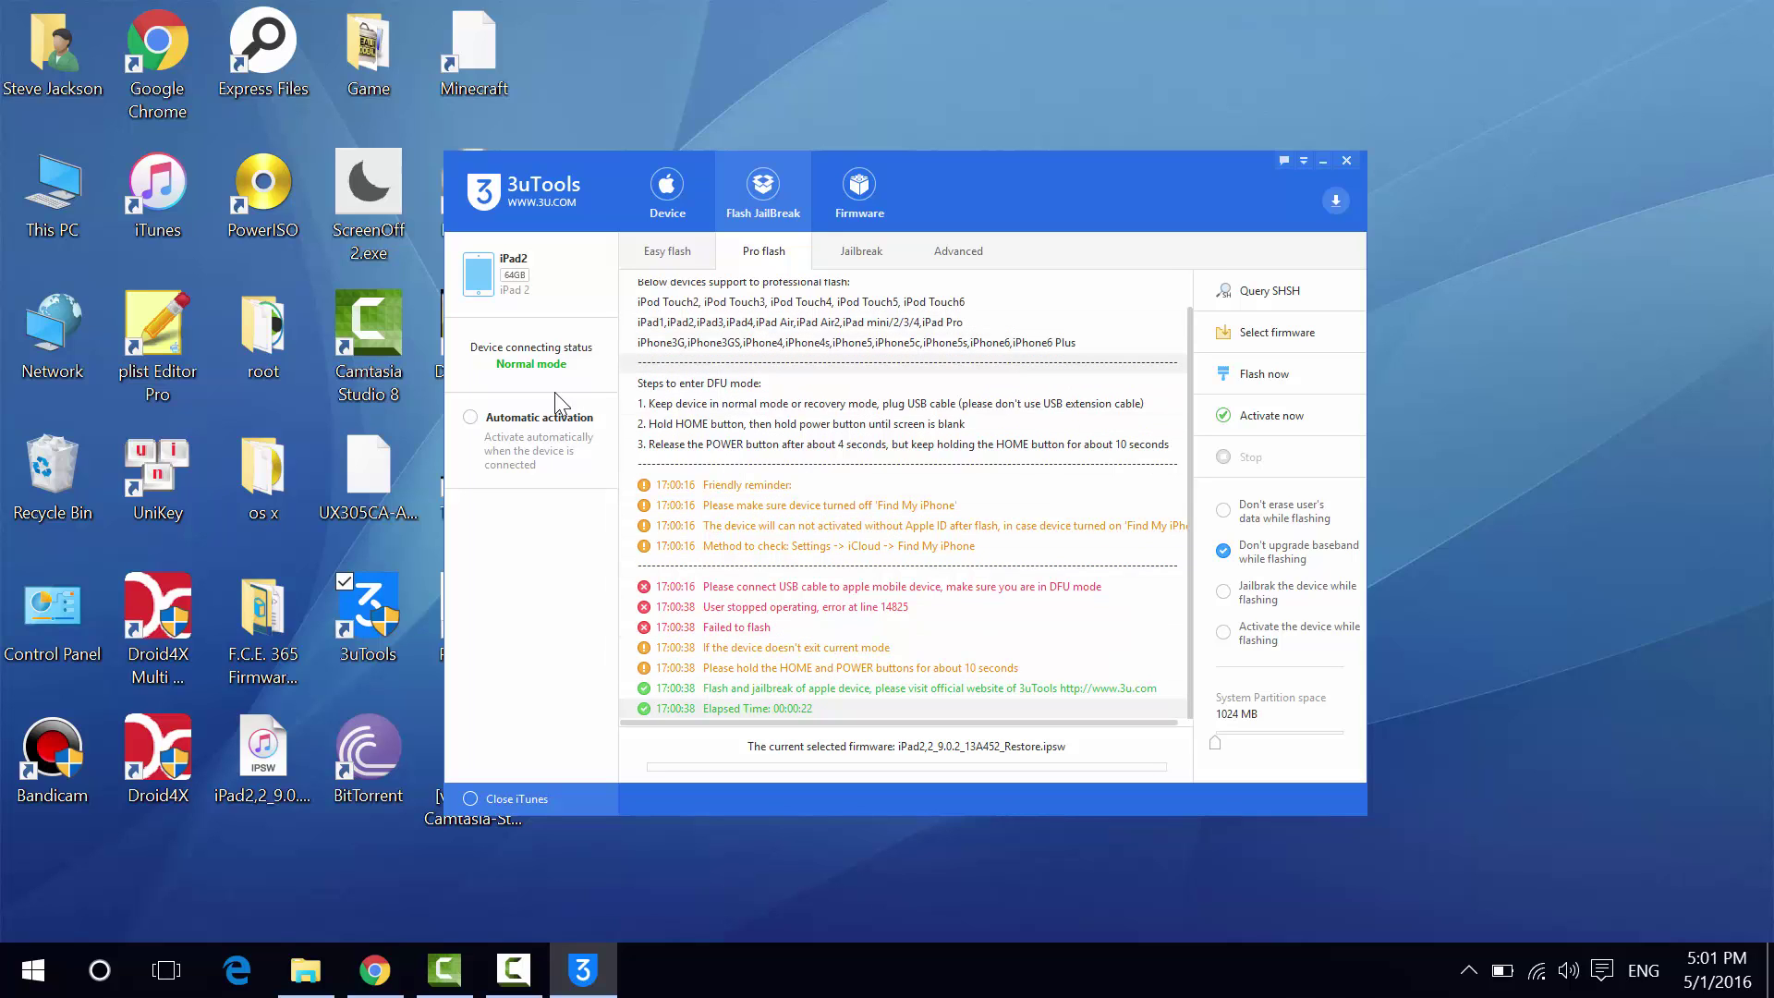
Enable automatic activation and try to install the AppSync deb from the jailbreak tools.
click(471, 417)
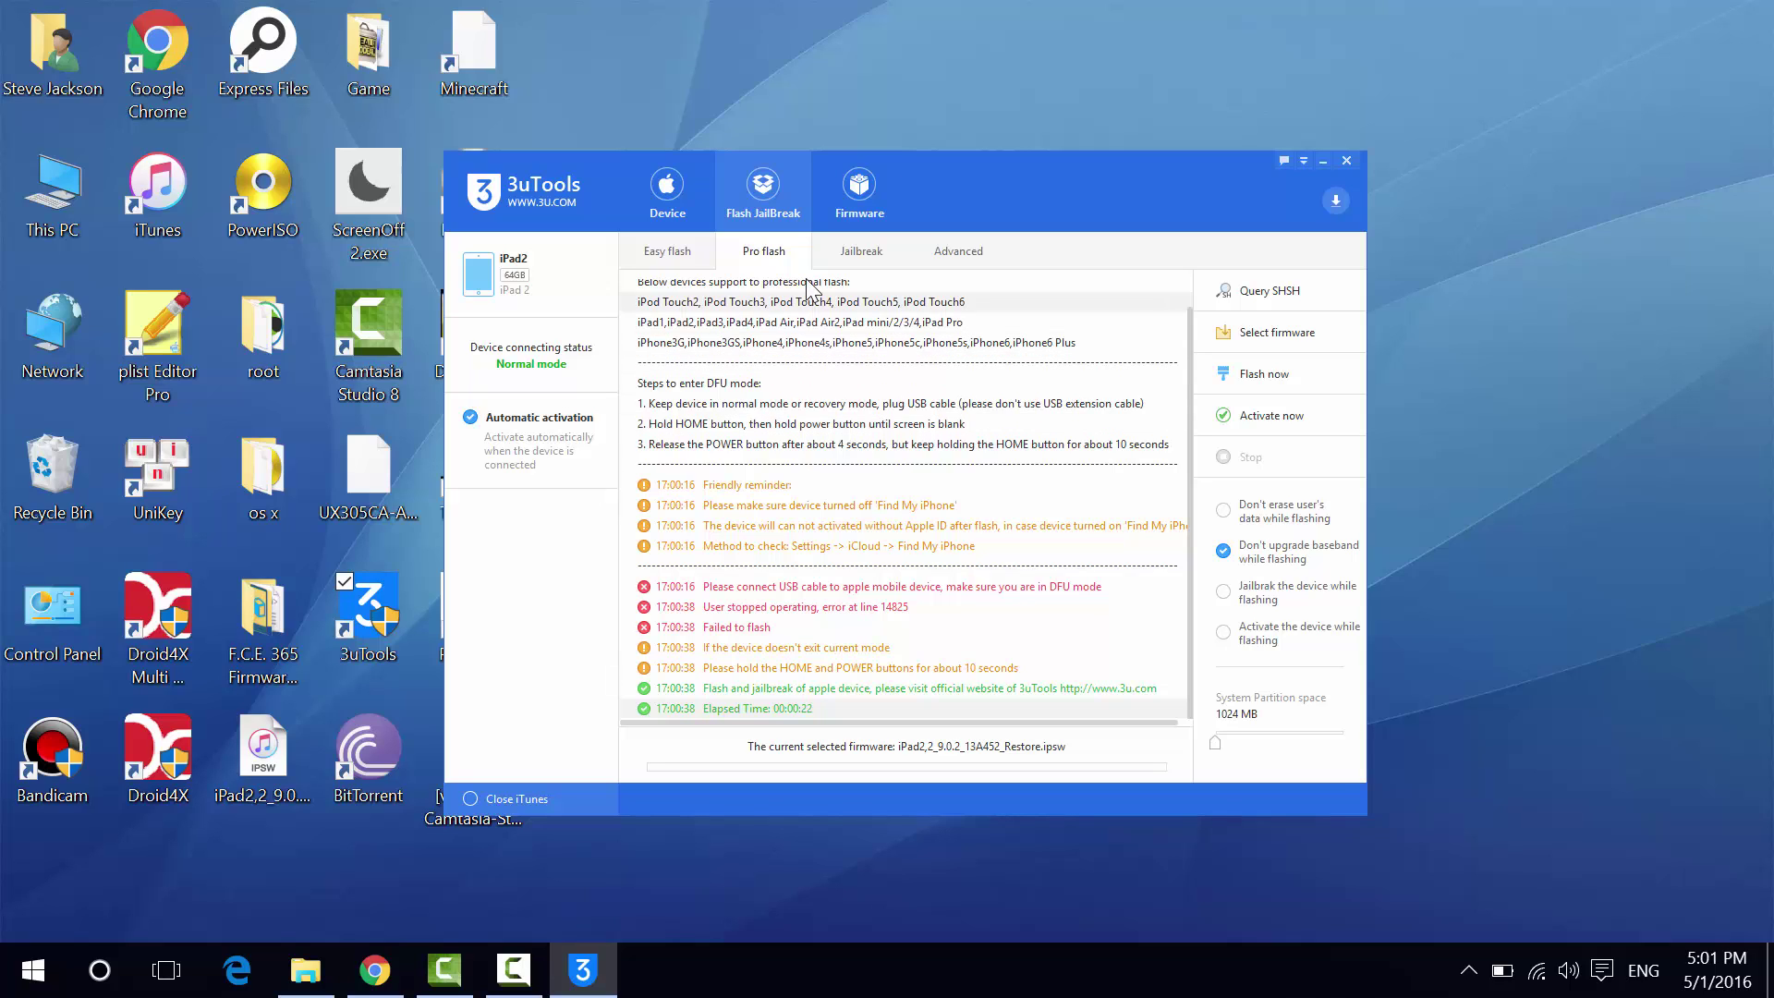
click(859, 263)
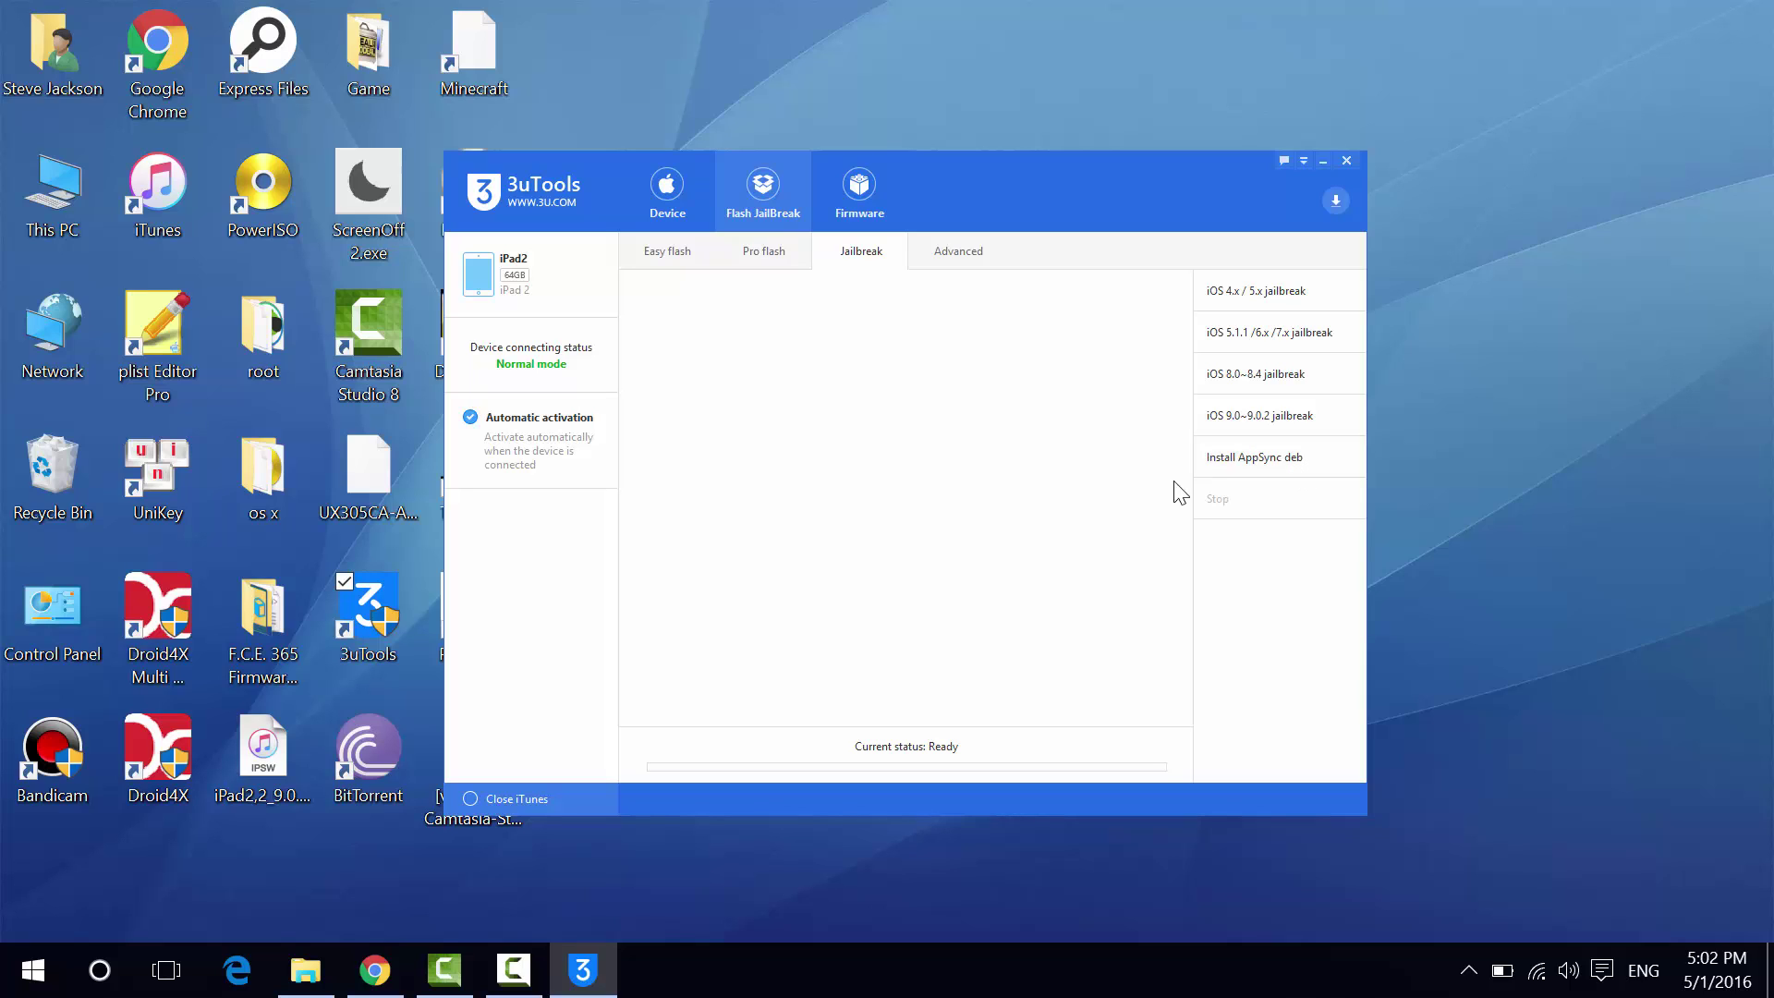
click(1241, 472)
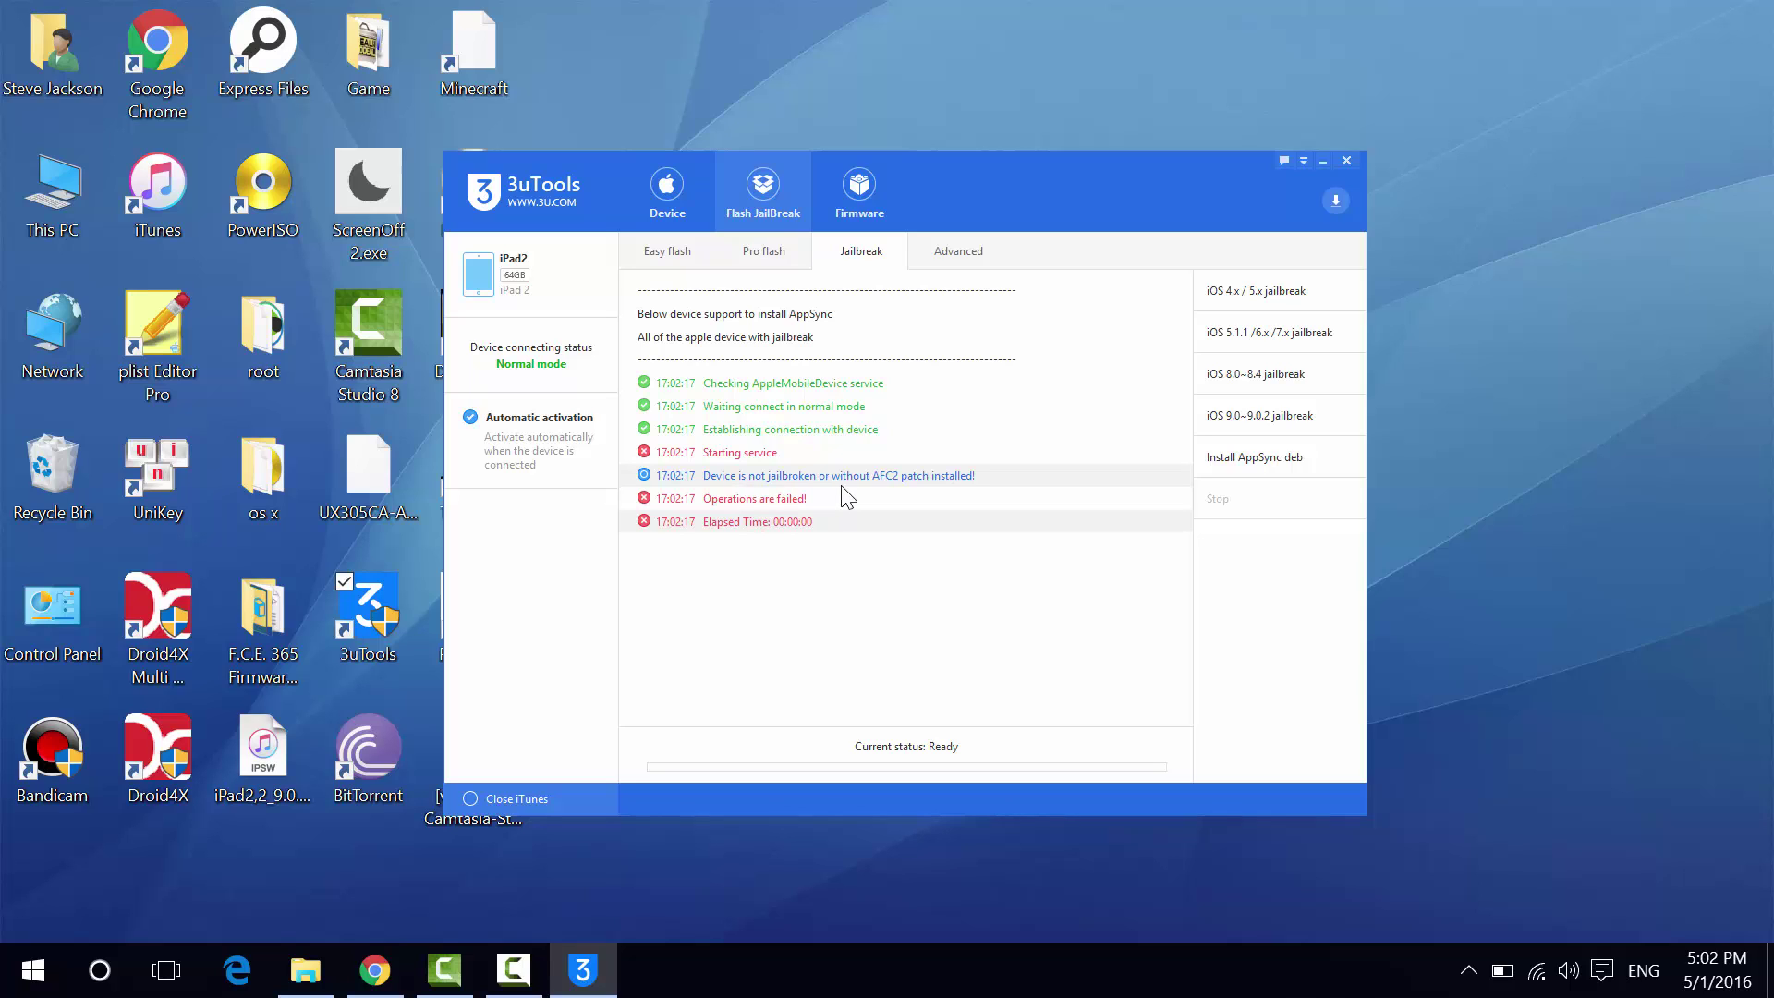
Look over the advanced flashing tools and filter the firmware list to the iPad 2.
click(955, 257)
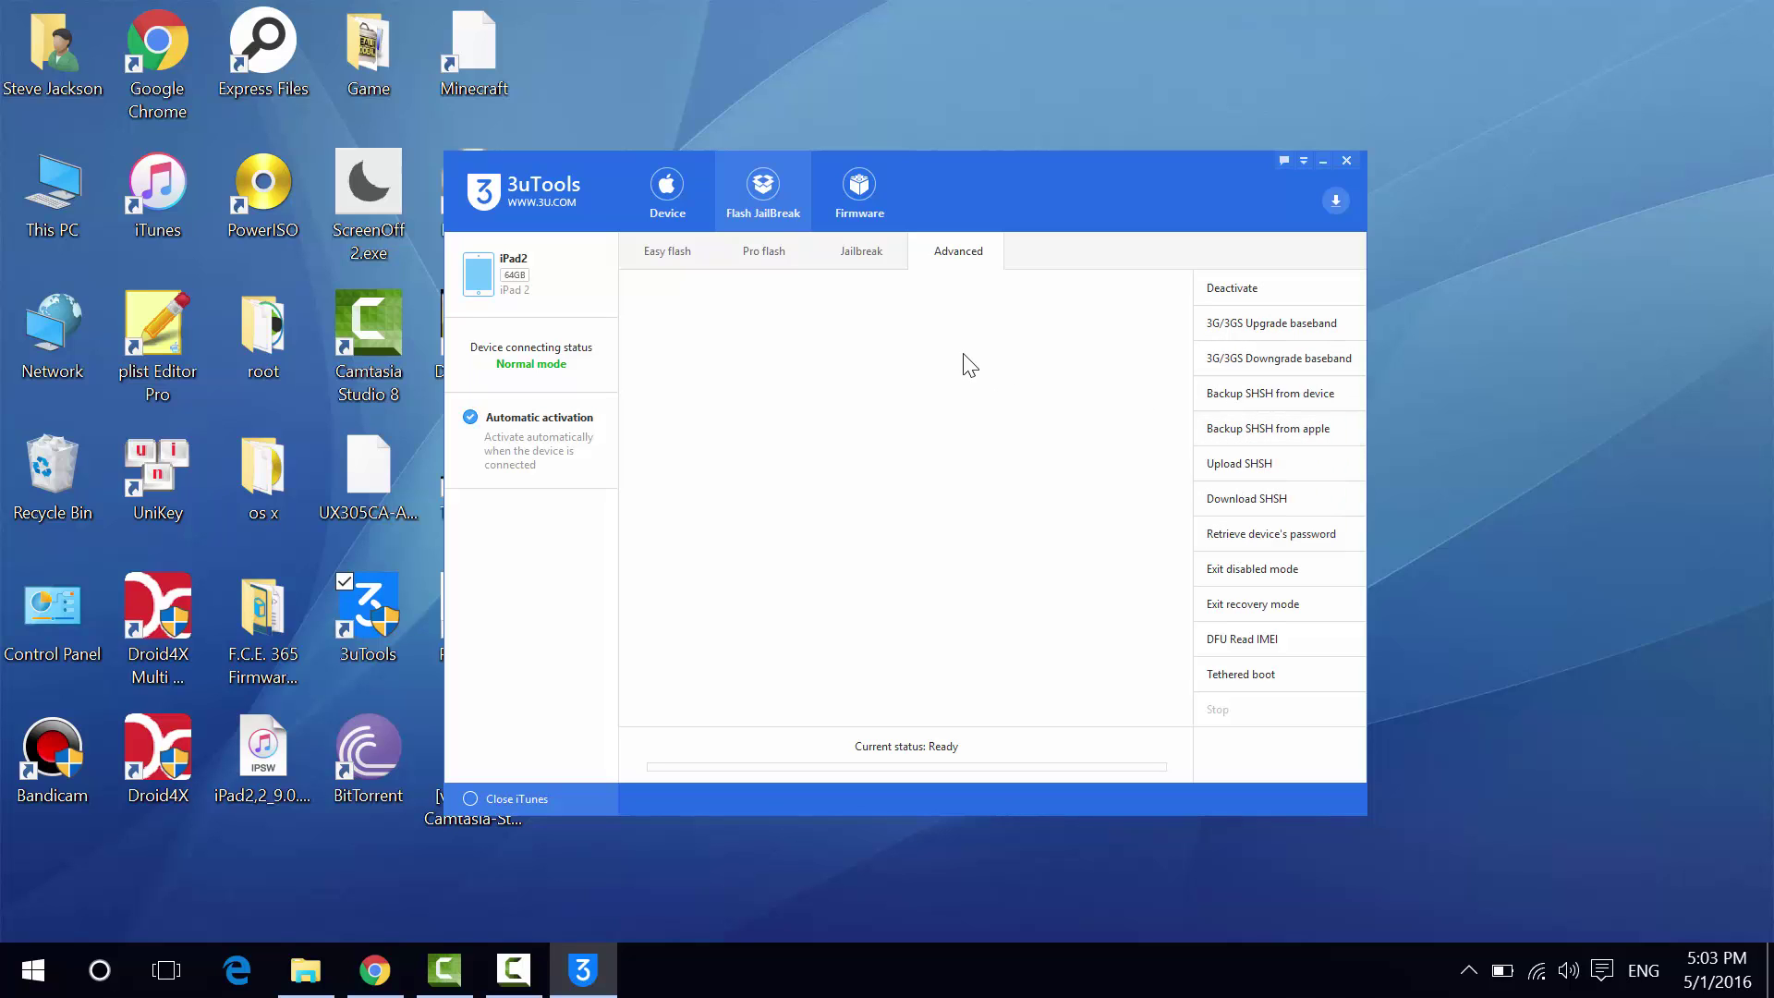
click(876, 210)
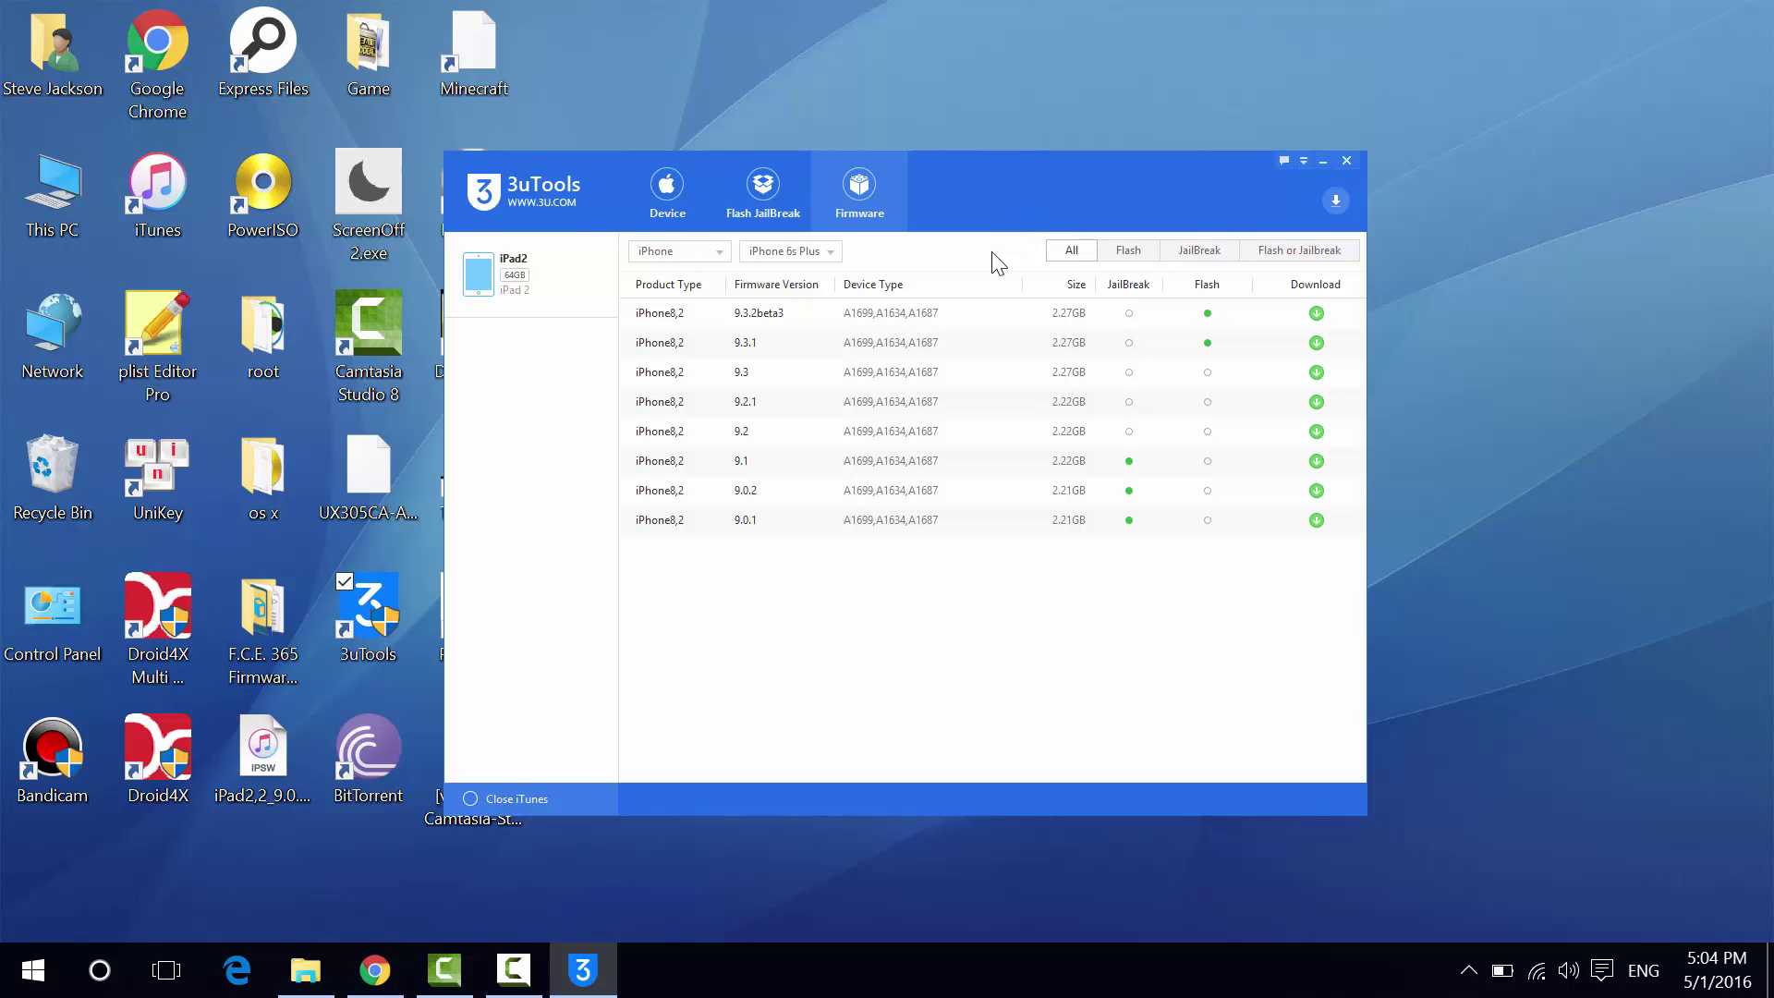
click(688, 252)
click(688, 309)
click(789, 251)
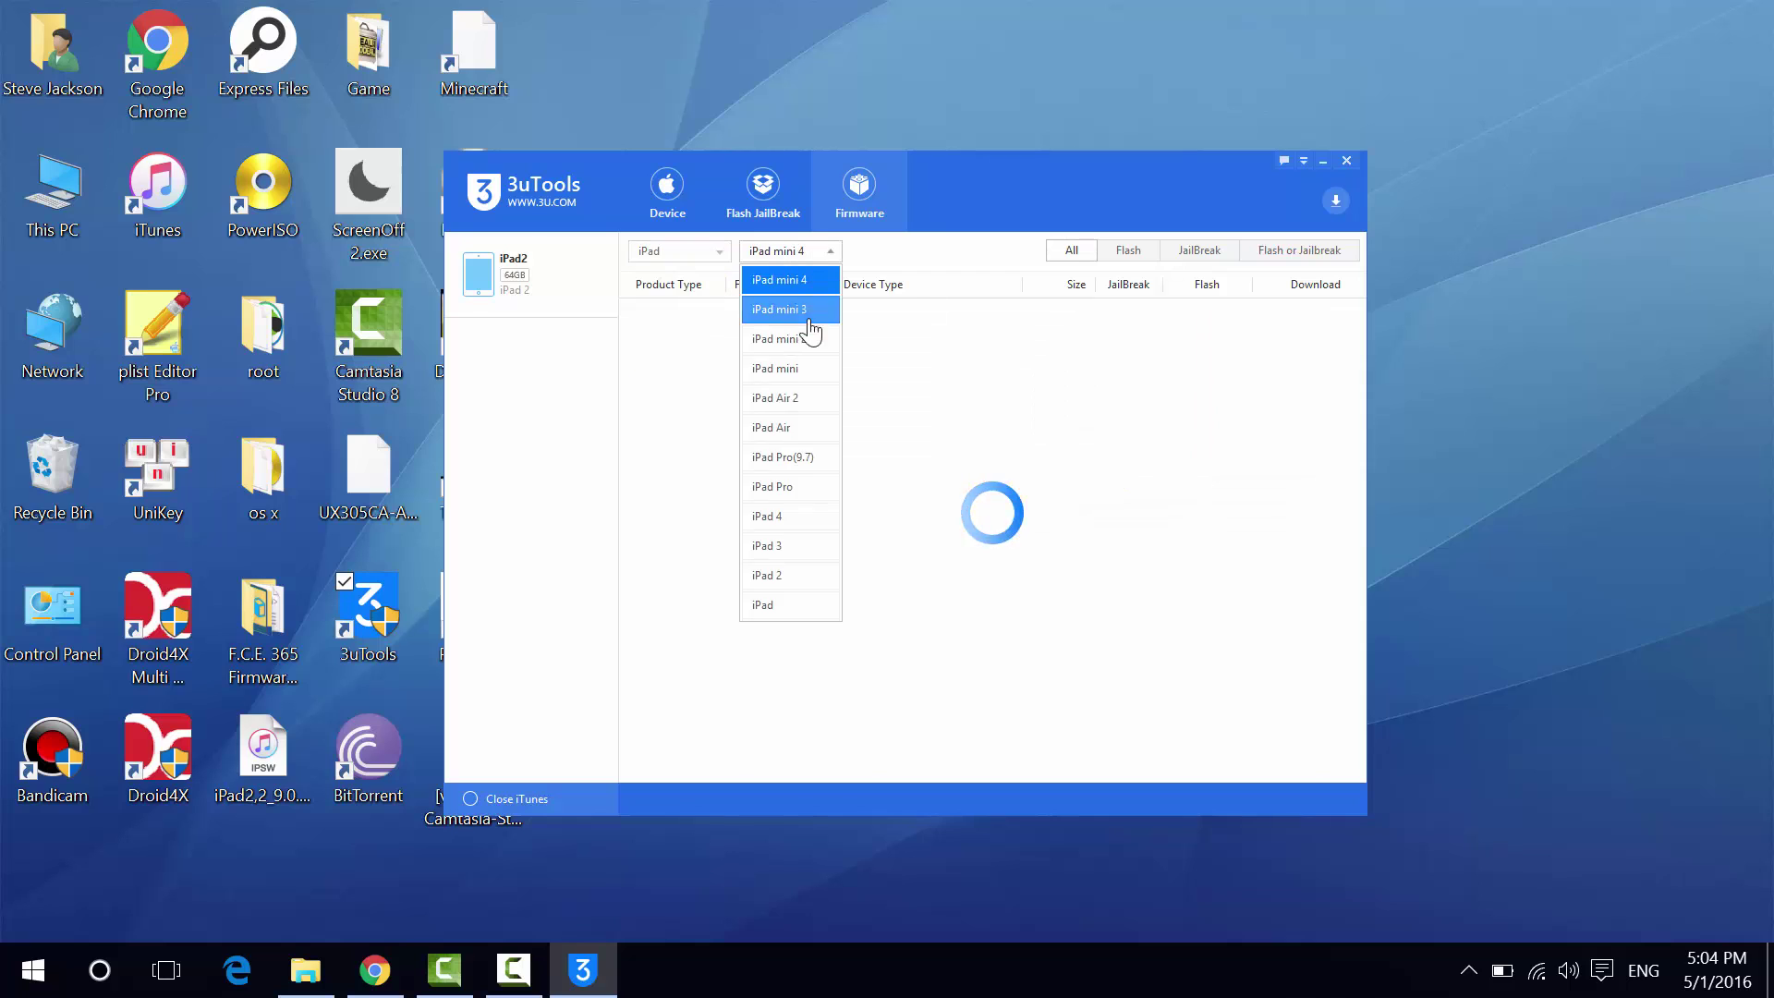
click(780, 543)
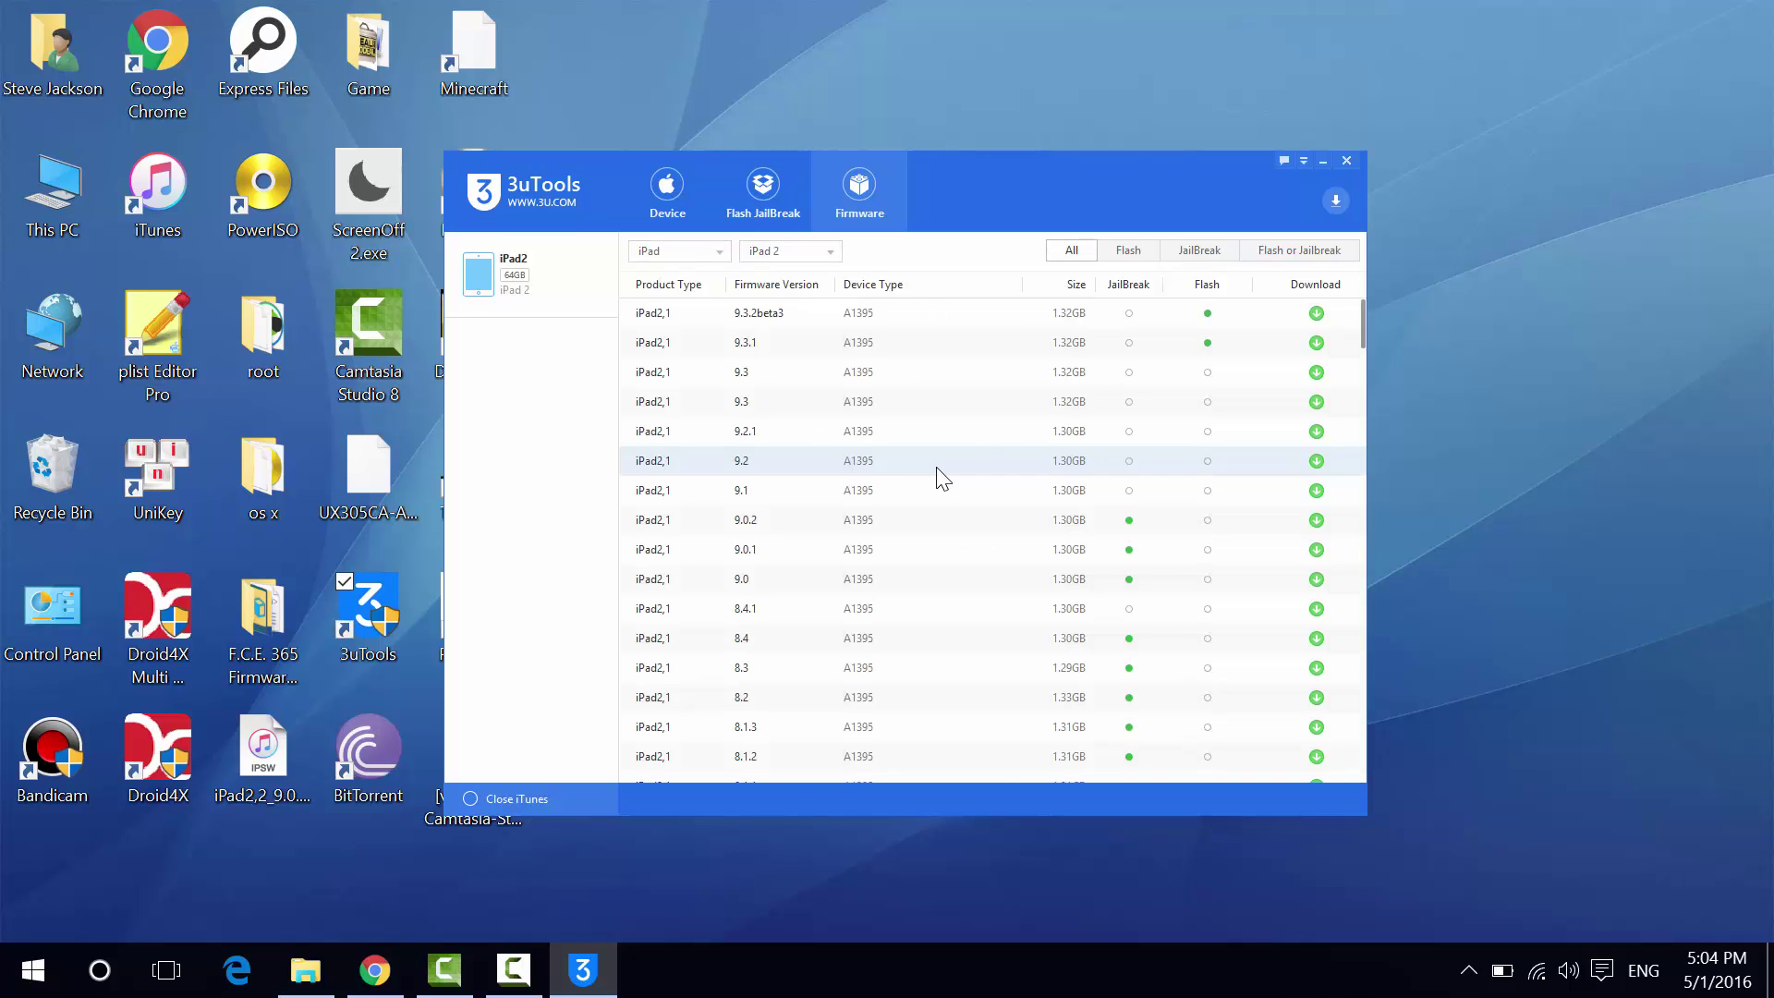
Look through the iPad 2 firmware versions and their jailbreak support, and check the download center before closing it.
scroll(942, 484, down, 1)
scroll(943, 484, down, 12)
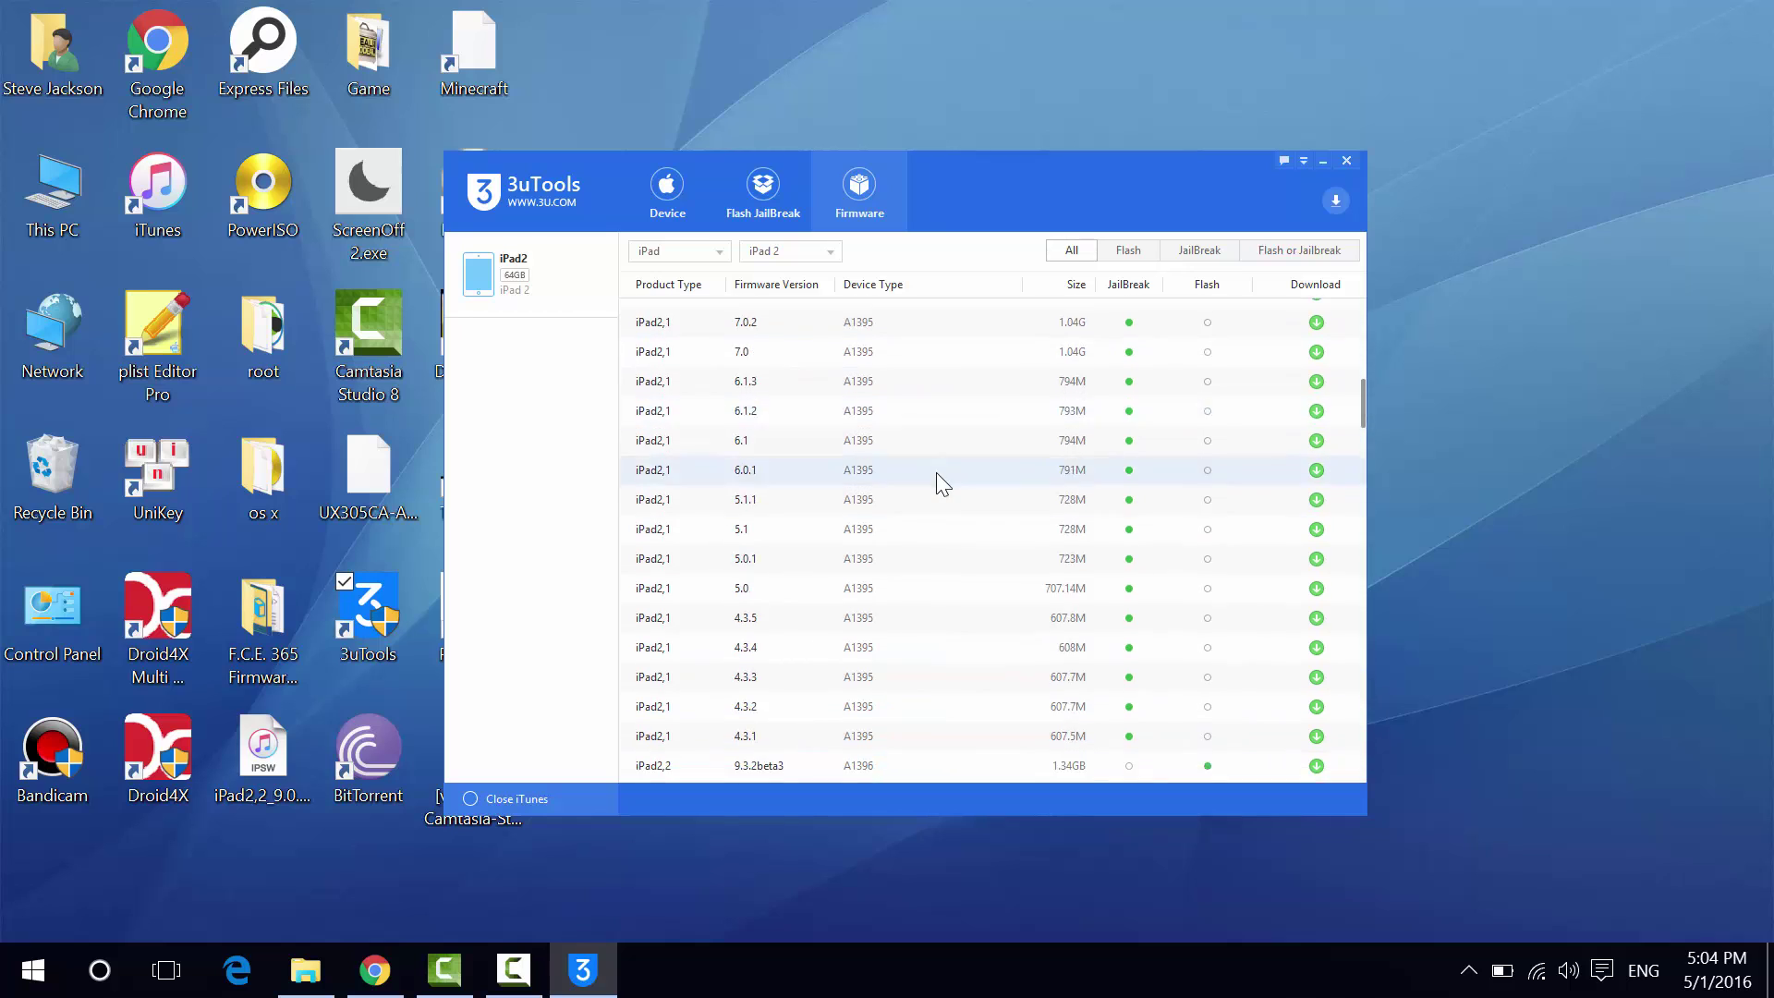
scroll(943, 484, down, 3)
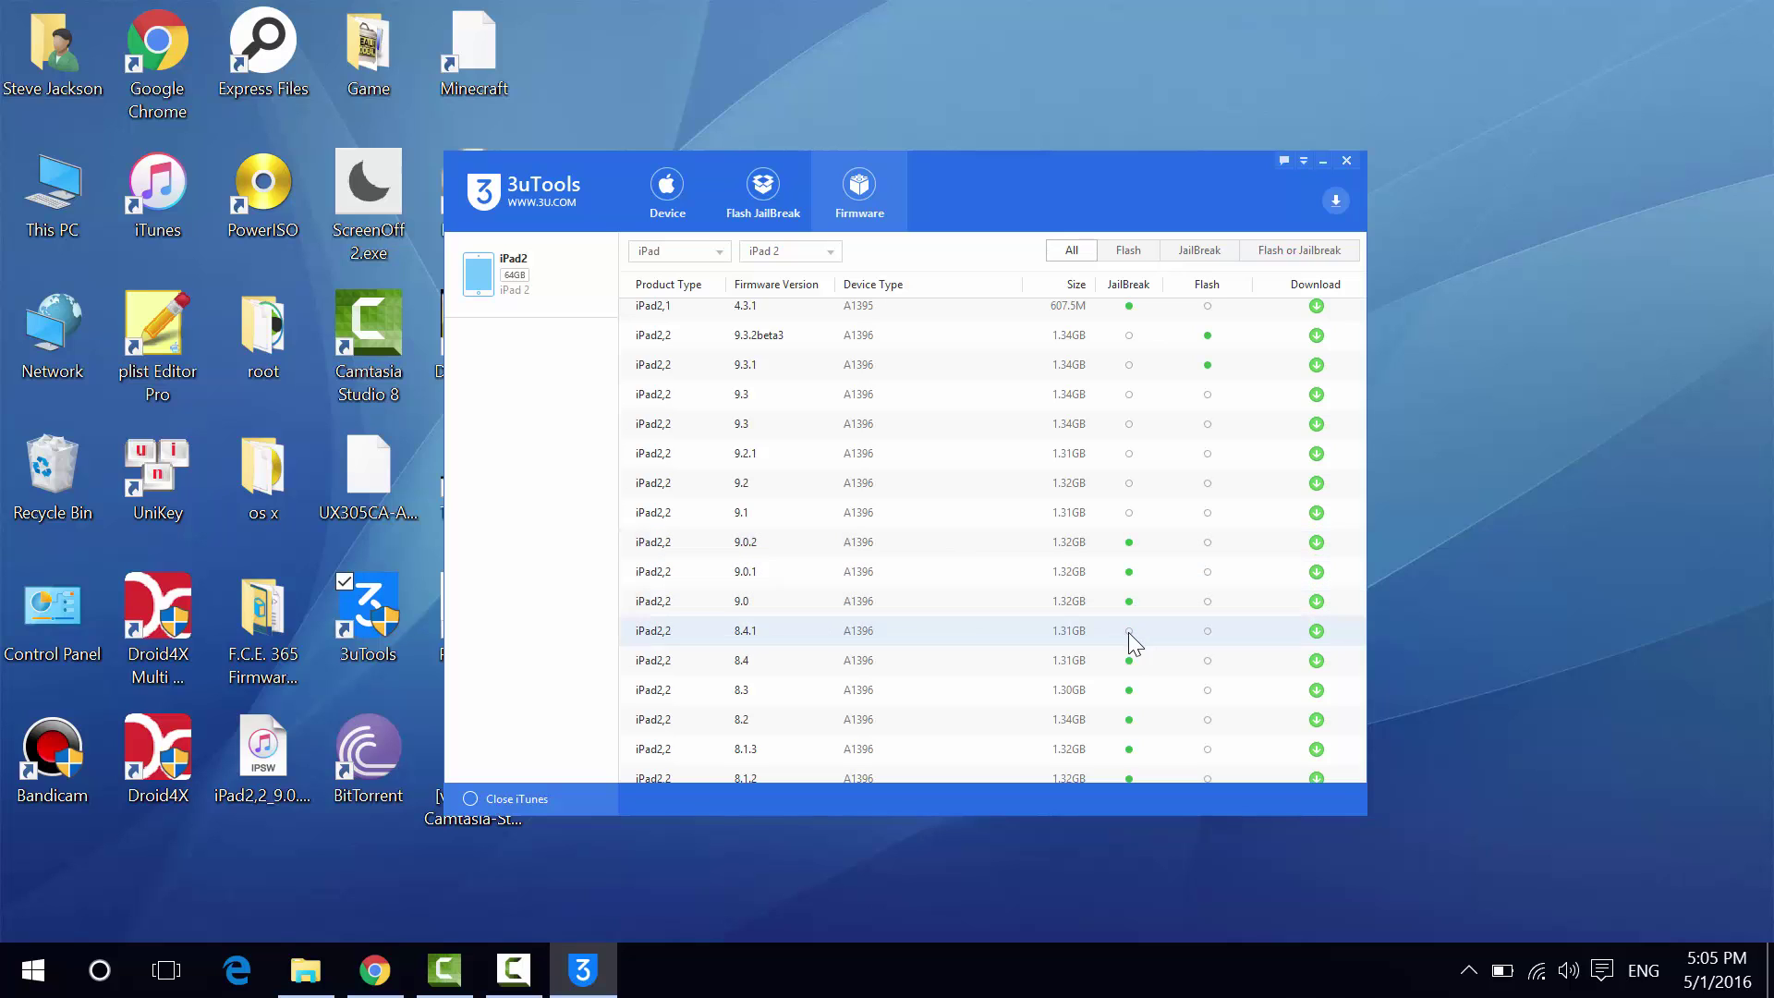
mouse_move(1128, 664)
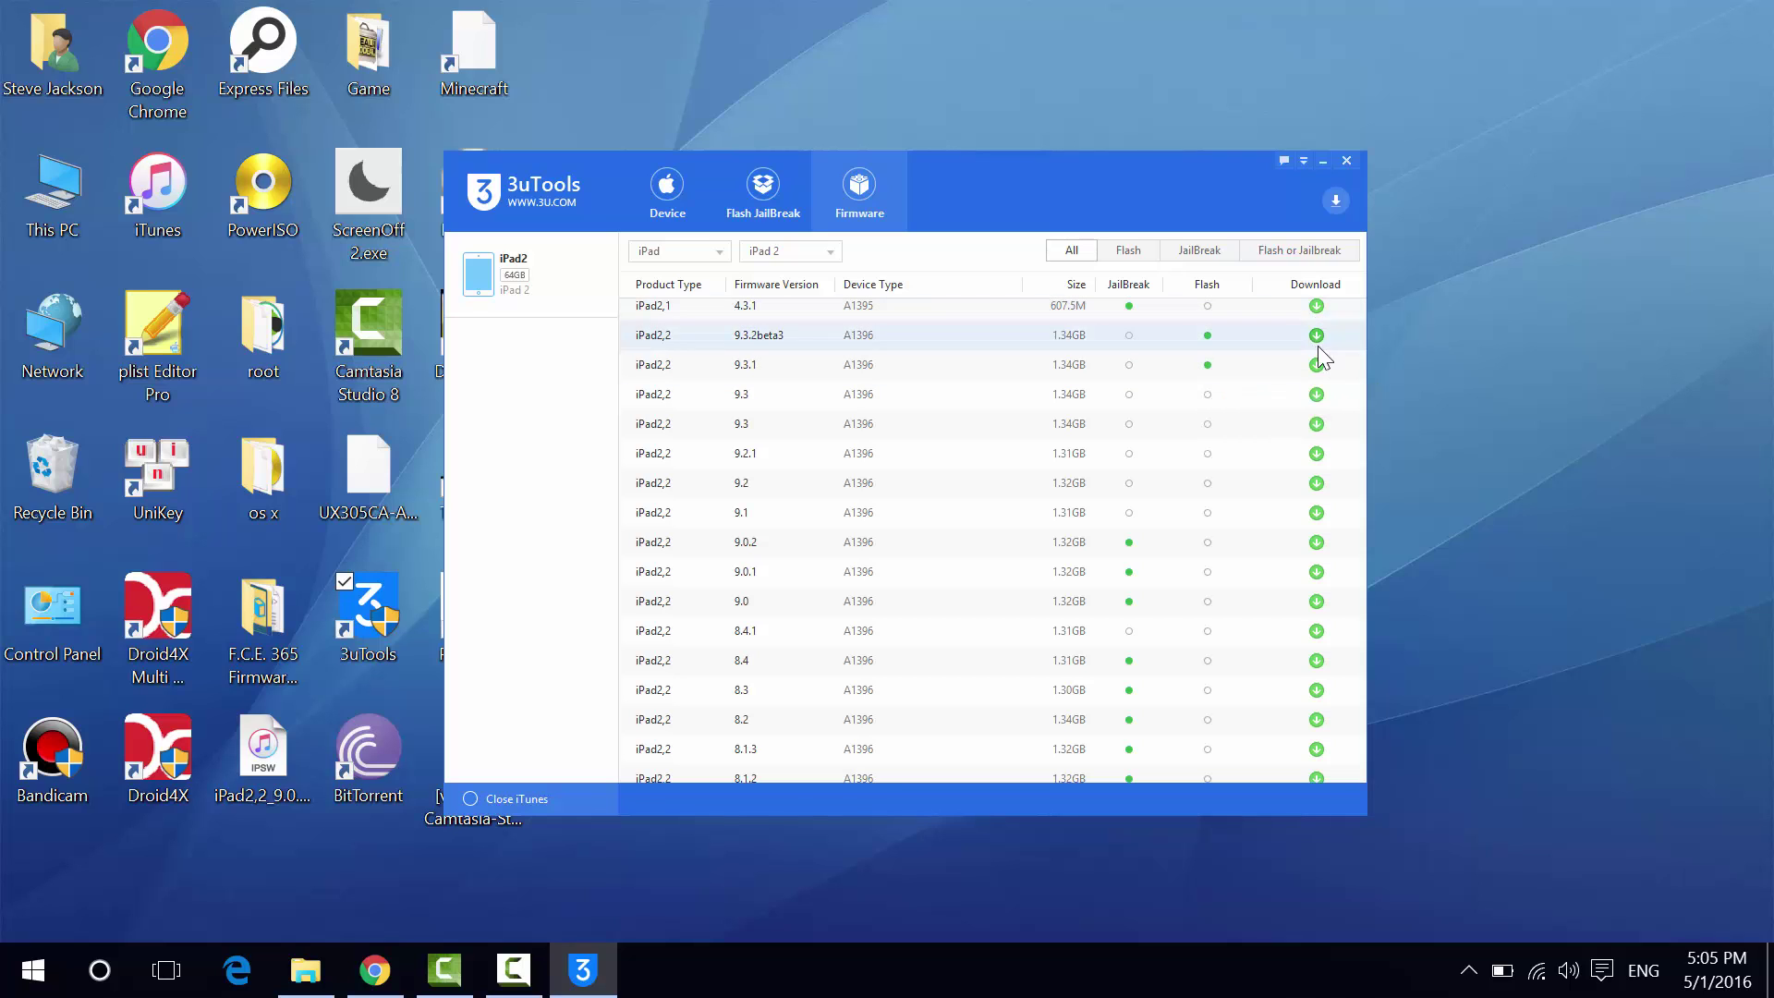
click(1335, 200)
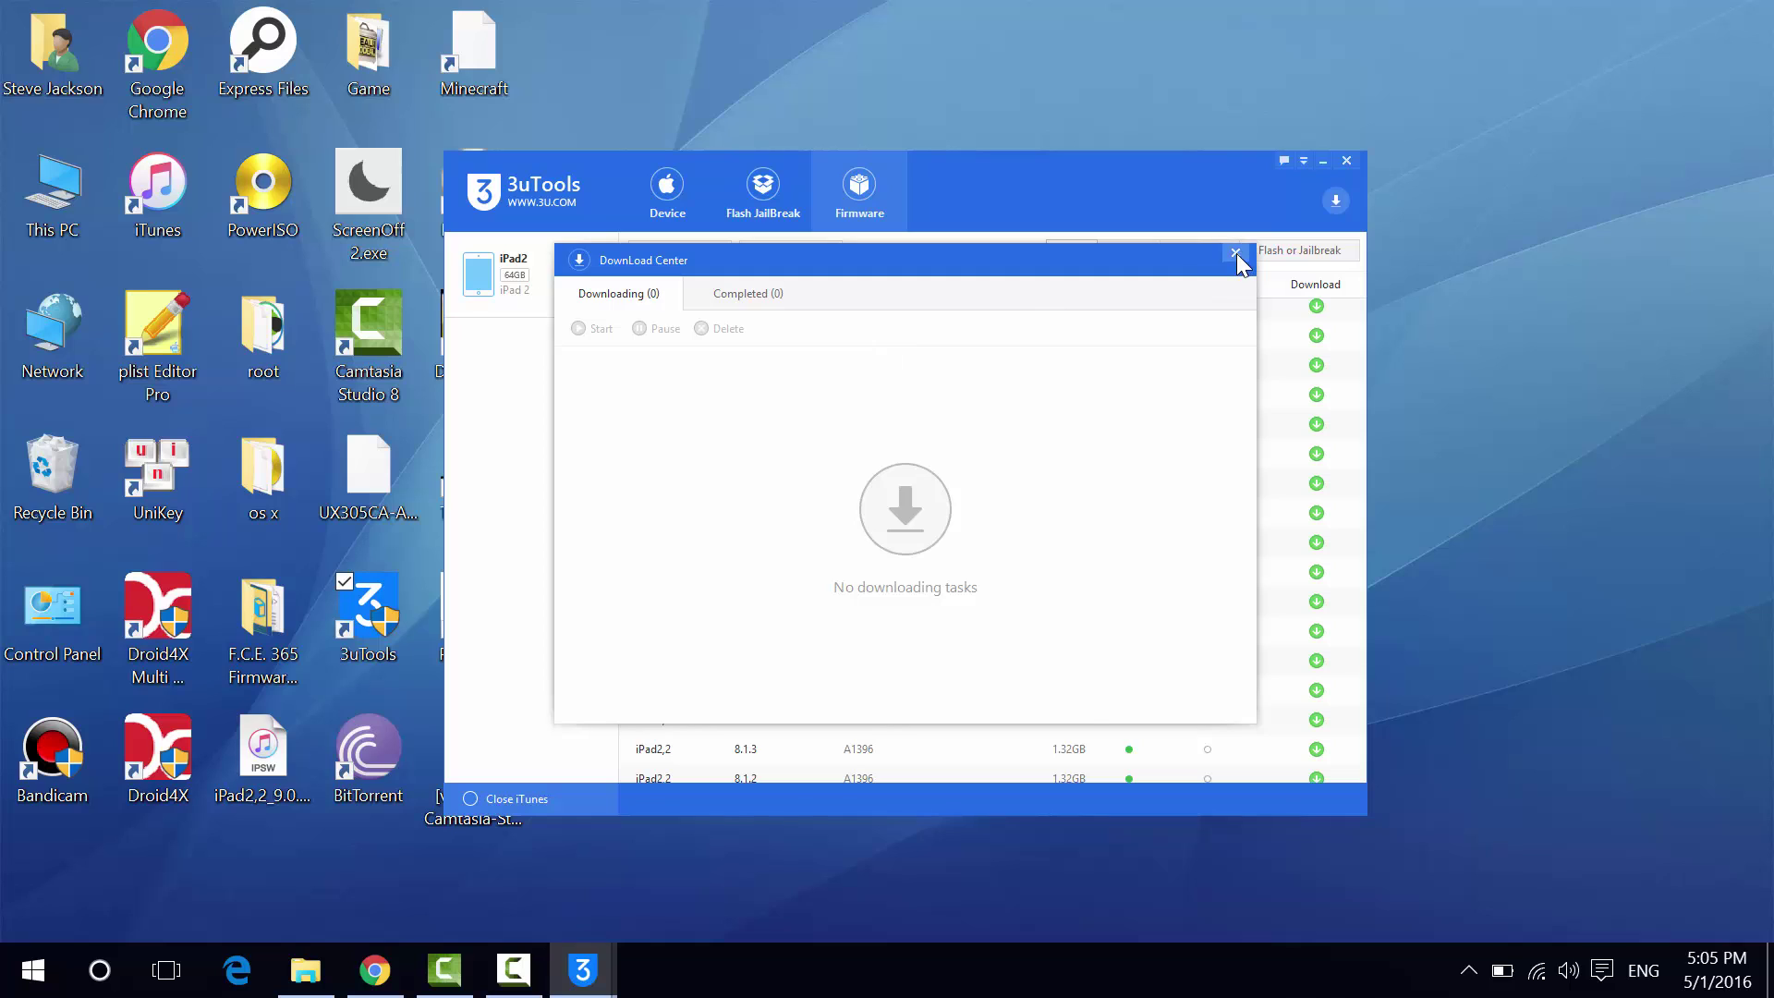
click(1234, 255)
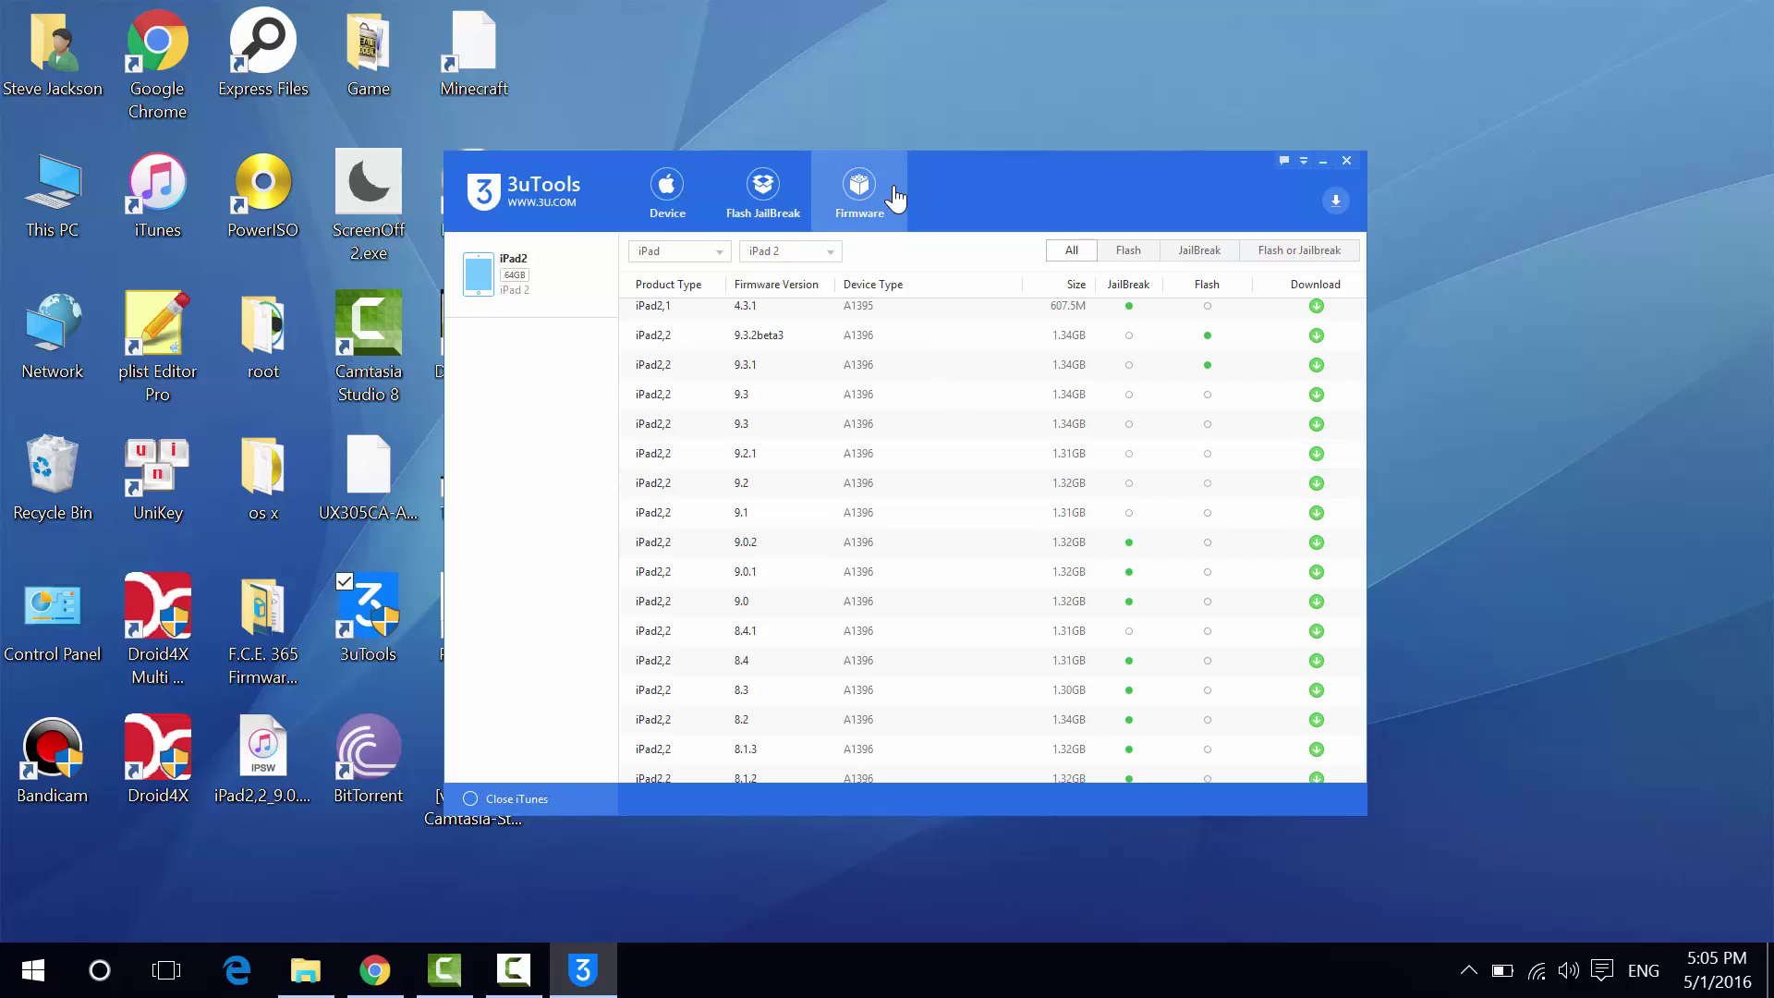
Move the 3uTools window aside, select the iPad2,2_9.0.2_13A452_Restore.ipsw file on the desktop, and move the window back.
drag(894, 197, 1154, 192)
click(262, 747)
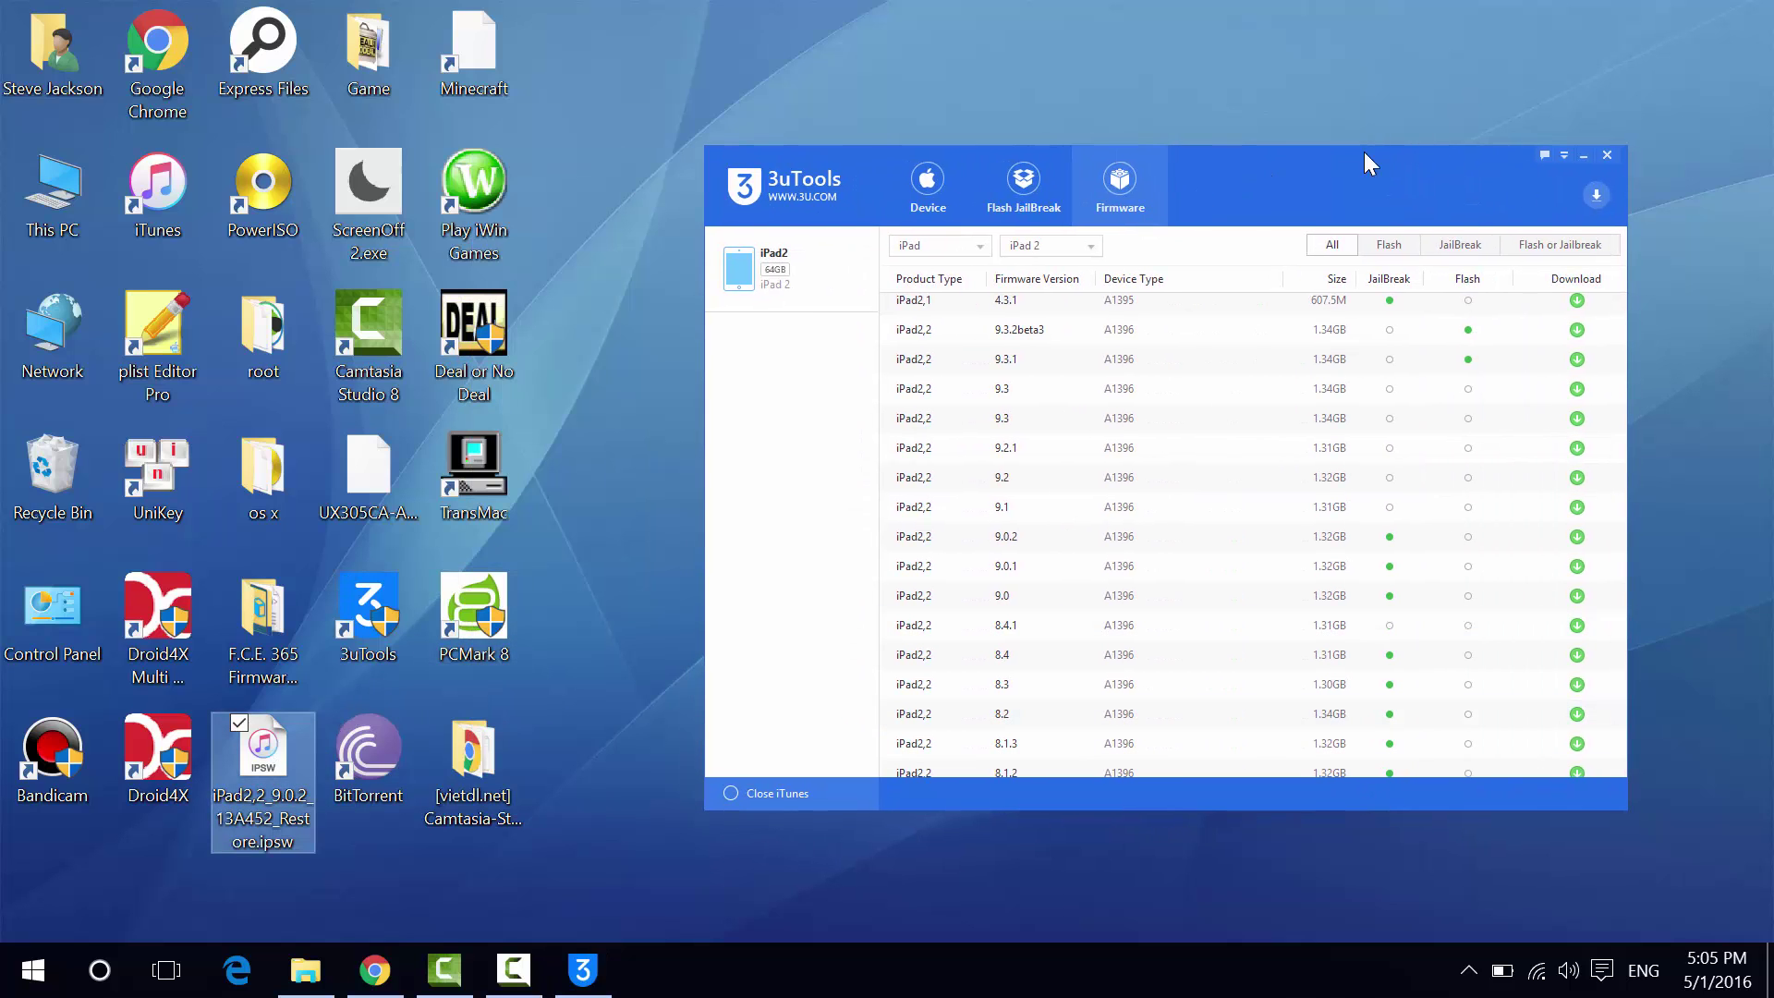
drag(1364, 152, 1032, 174)
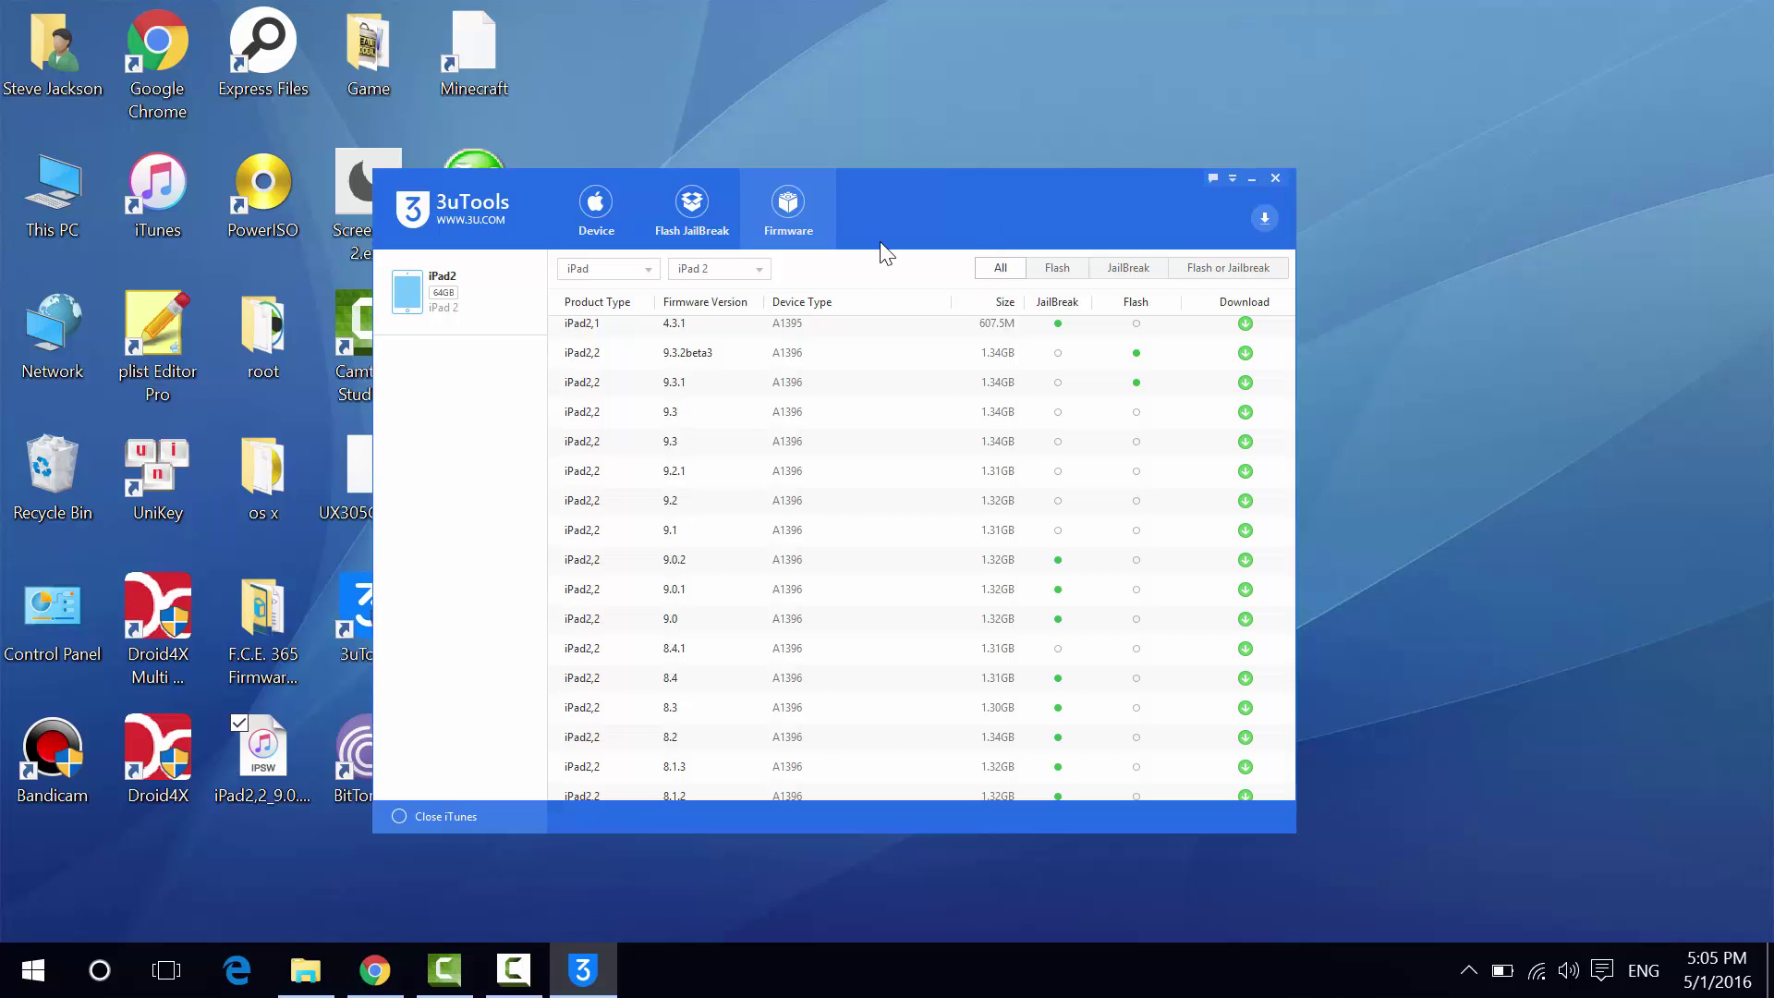
Try the Flash, JailBreak and Flash or Jailbreak firmware filters, return to All and look through the iPad 2 versions.
click(1074, 271)
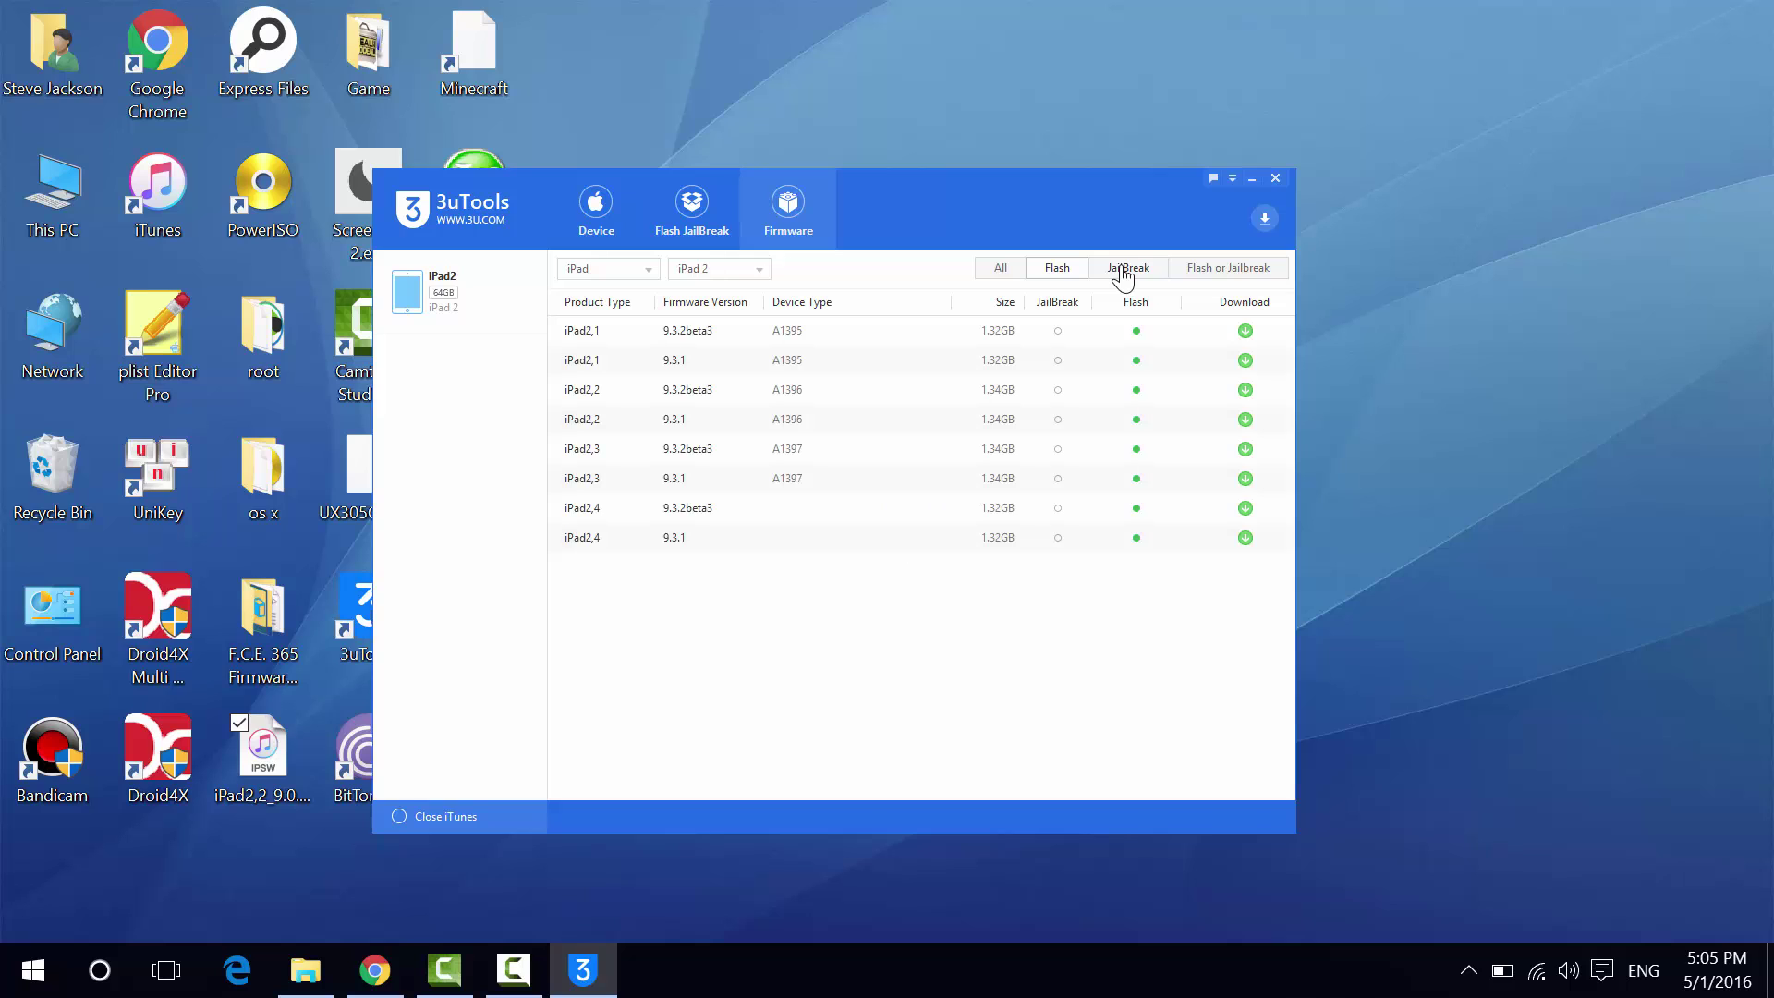
click(1124, 270)
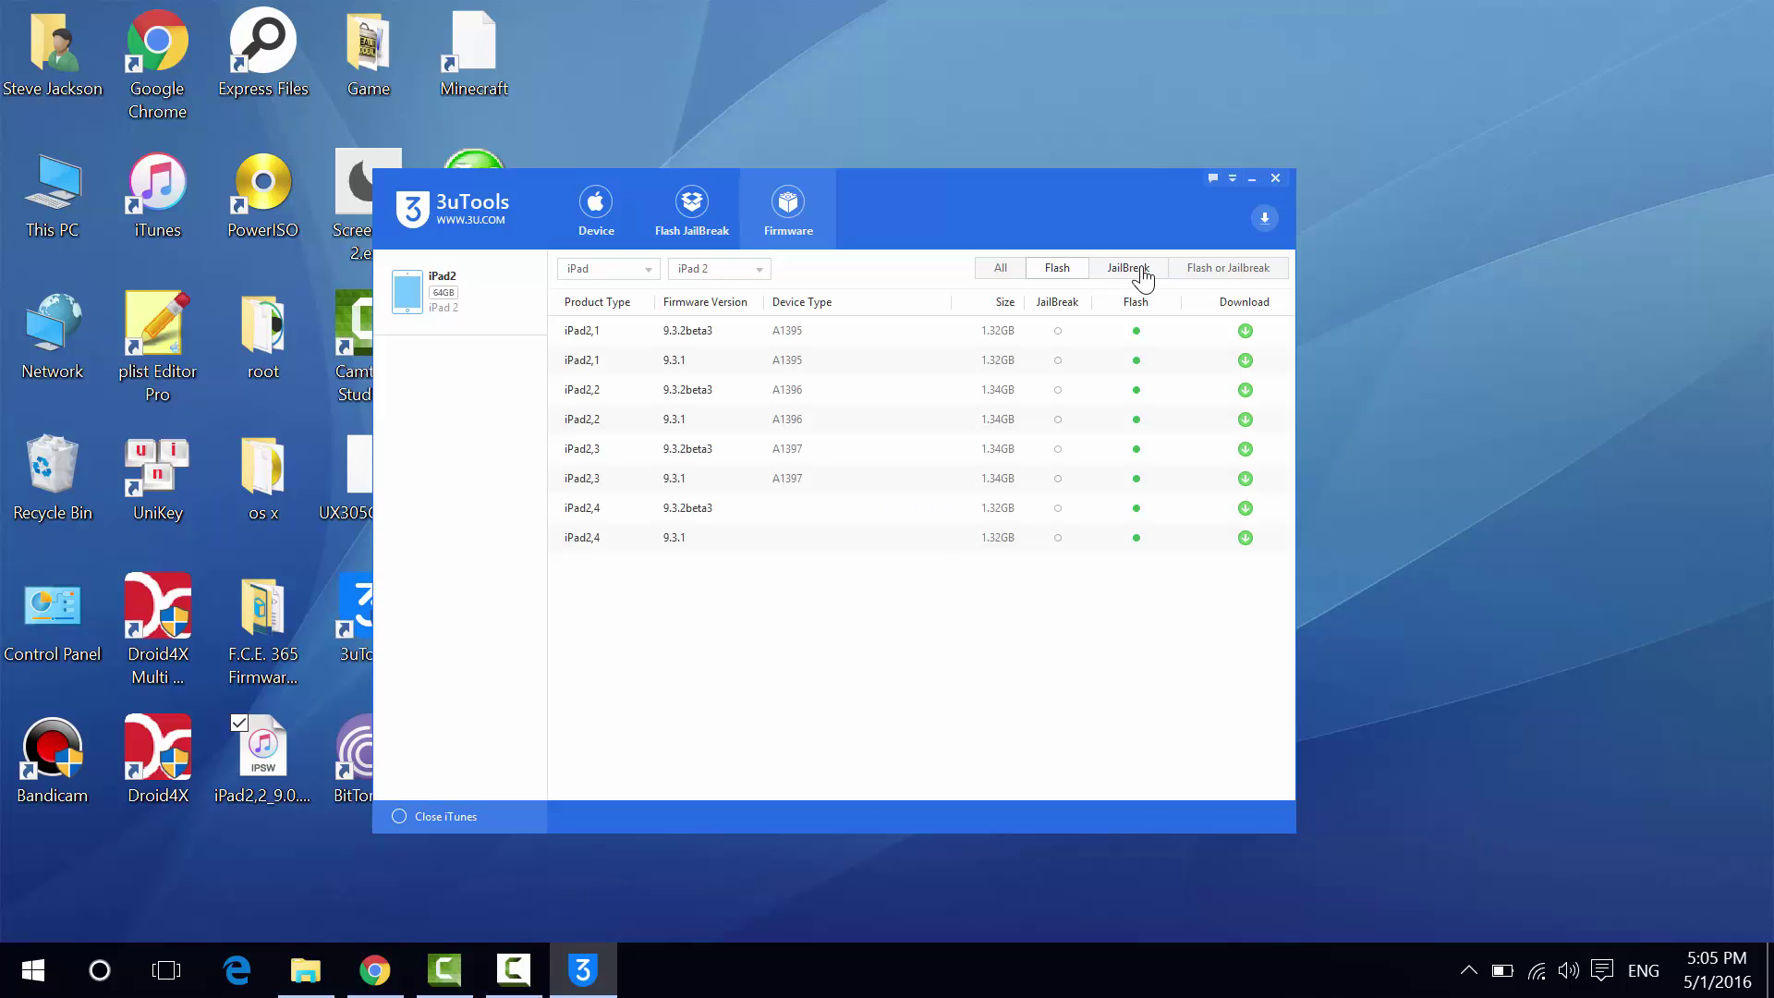
click(1238, 271)
click(1000, 269)
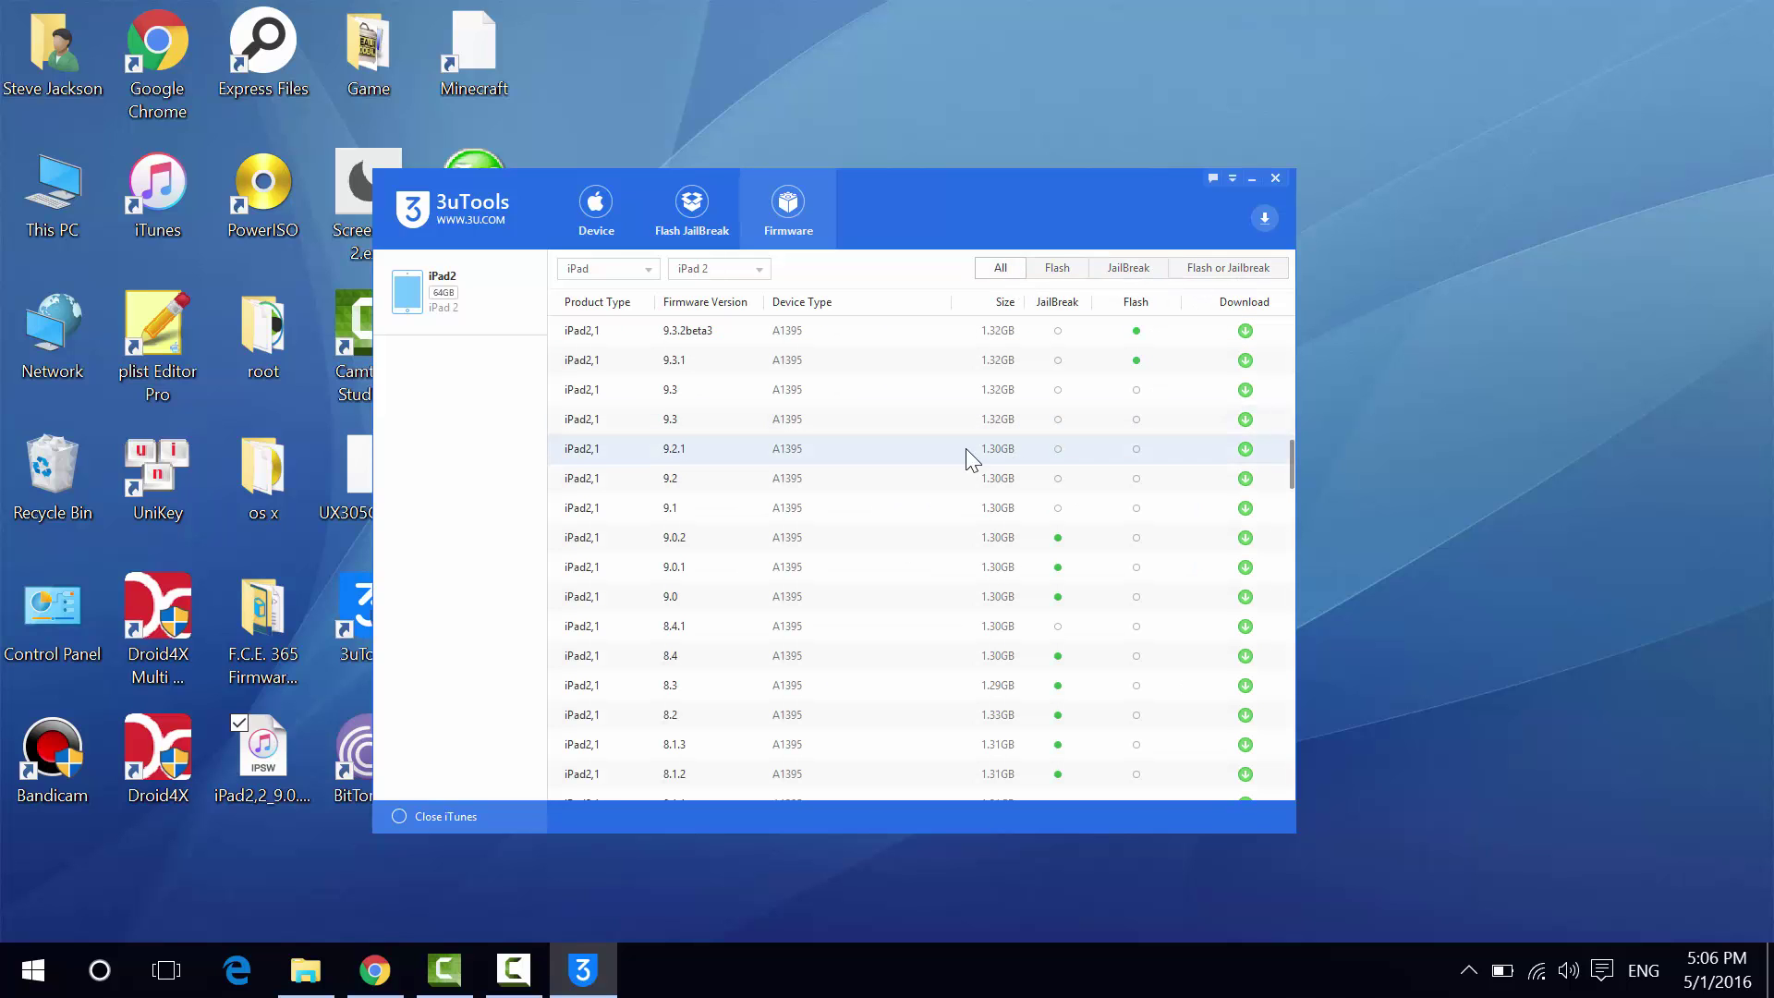
scroll(885, 612, down, 4)
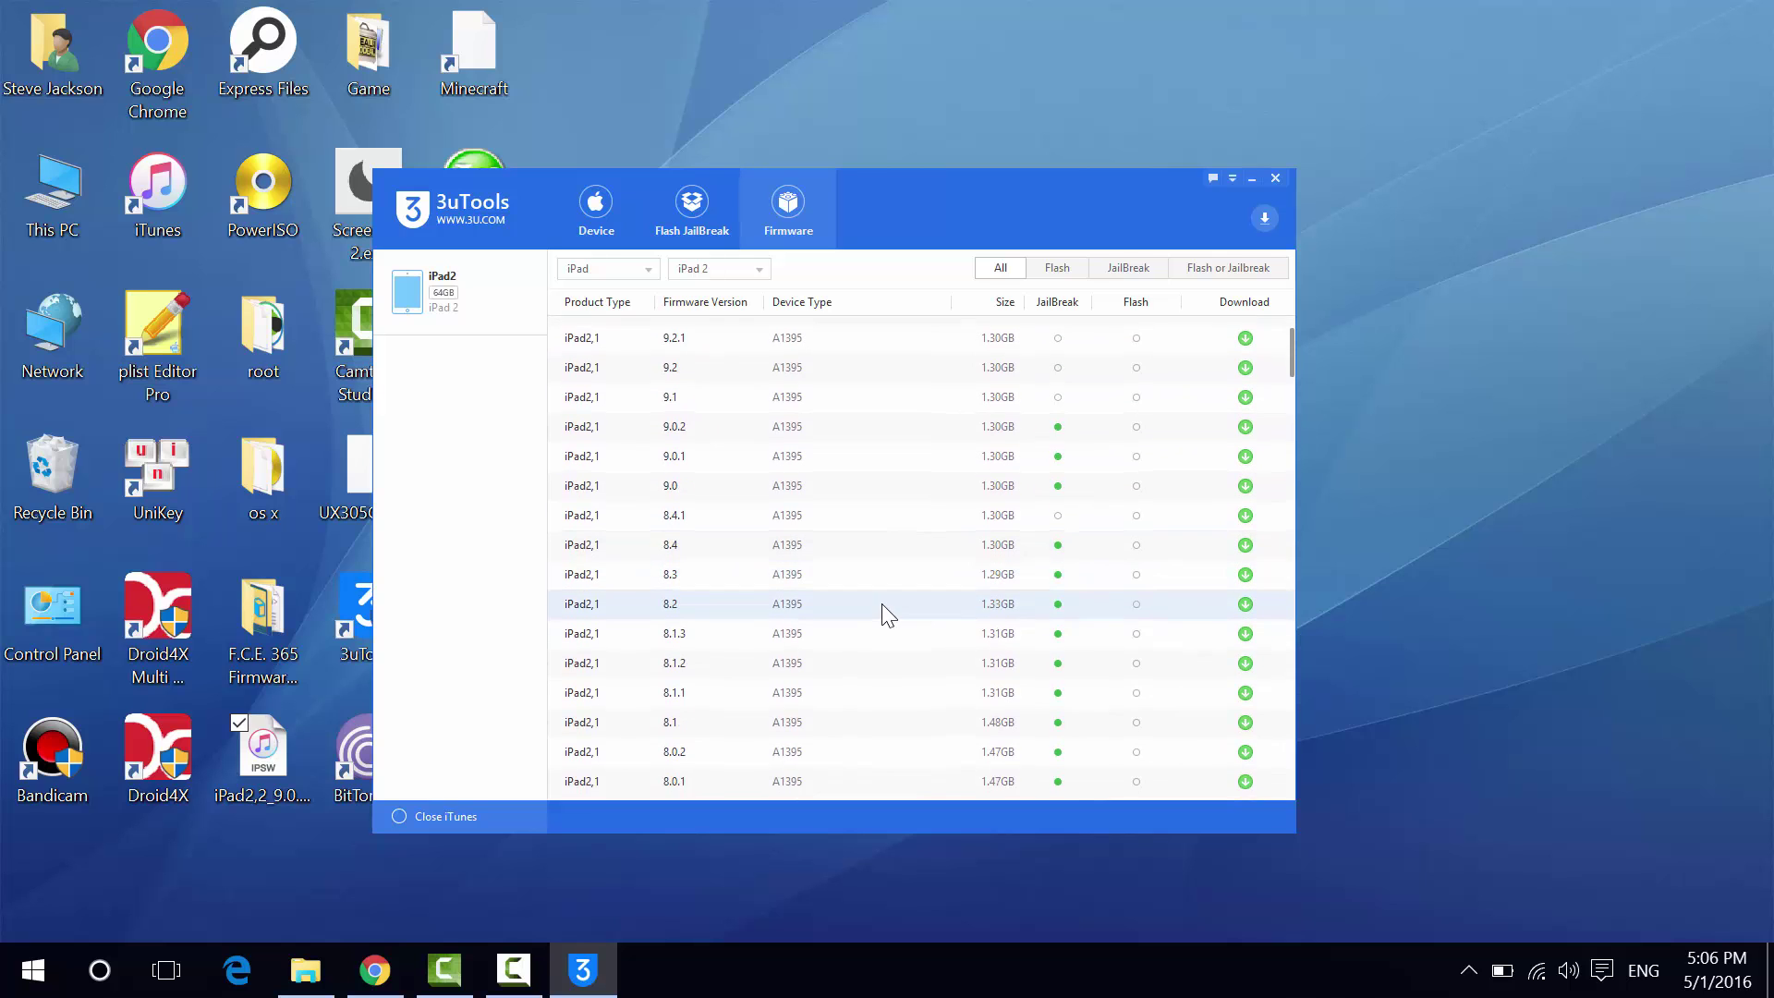
scroll(883, 605, down, 8)
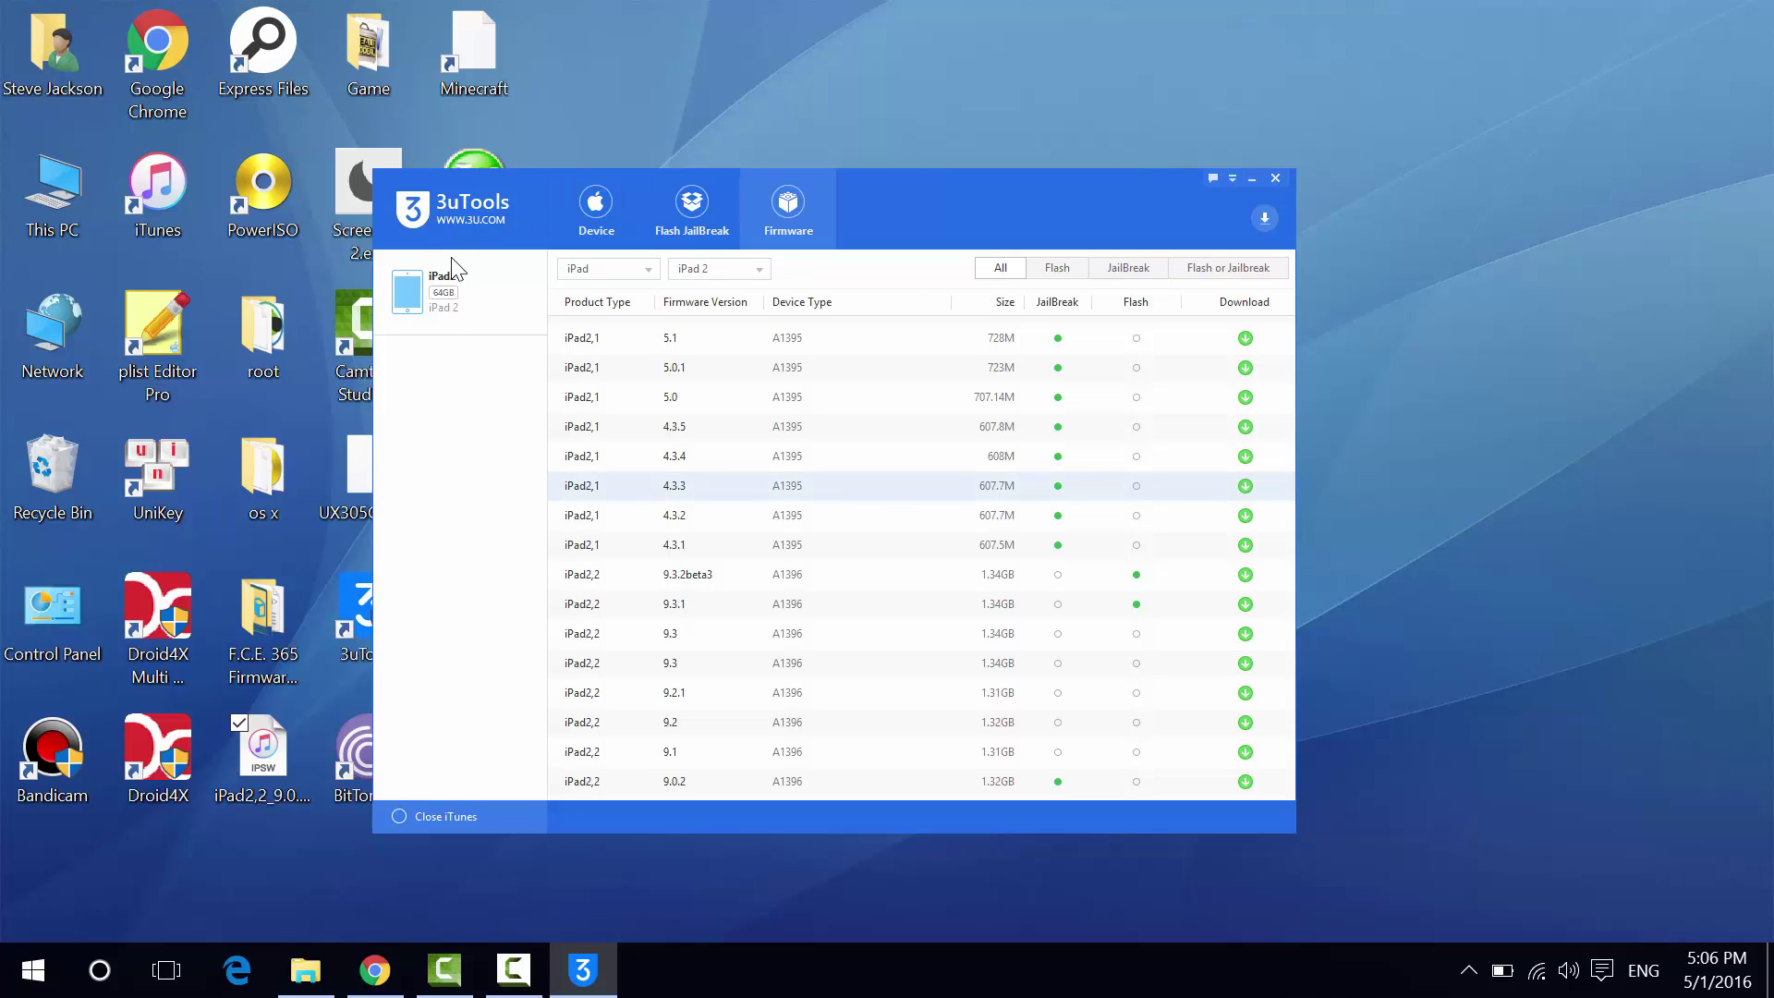
click(110, 989)
text(face)
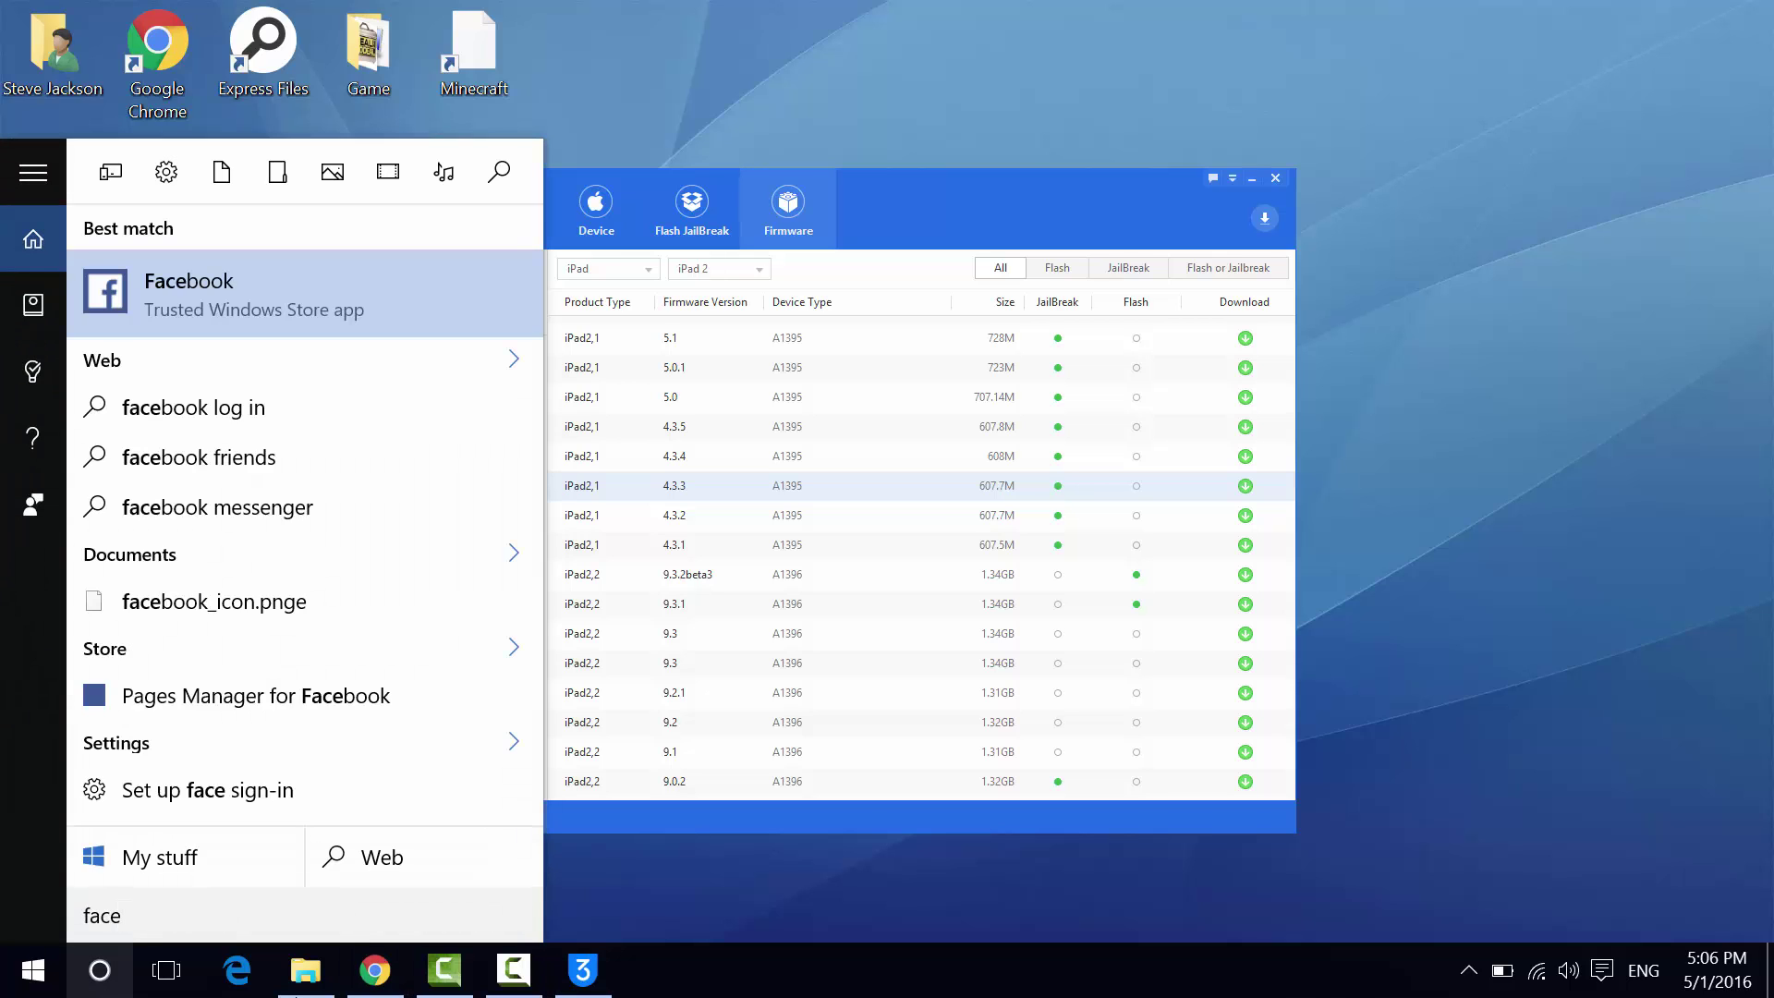
key(BackSpace)
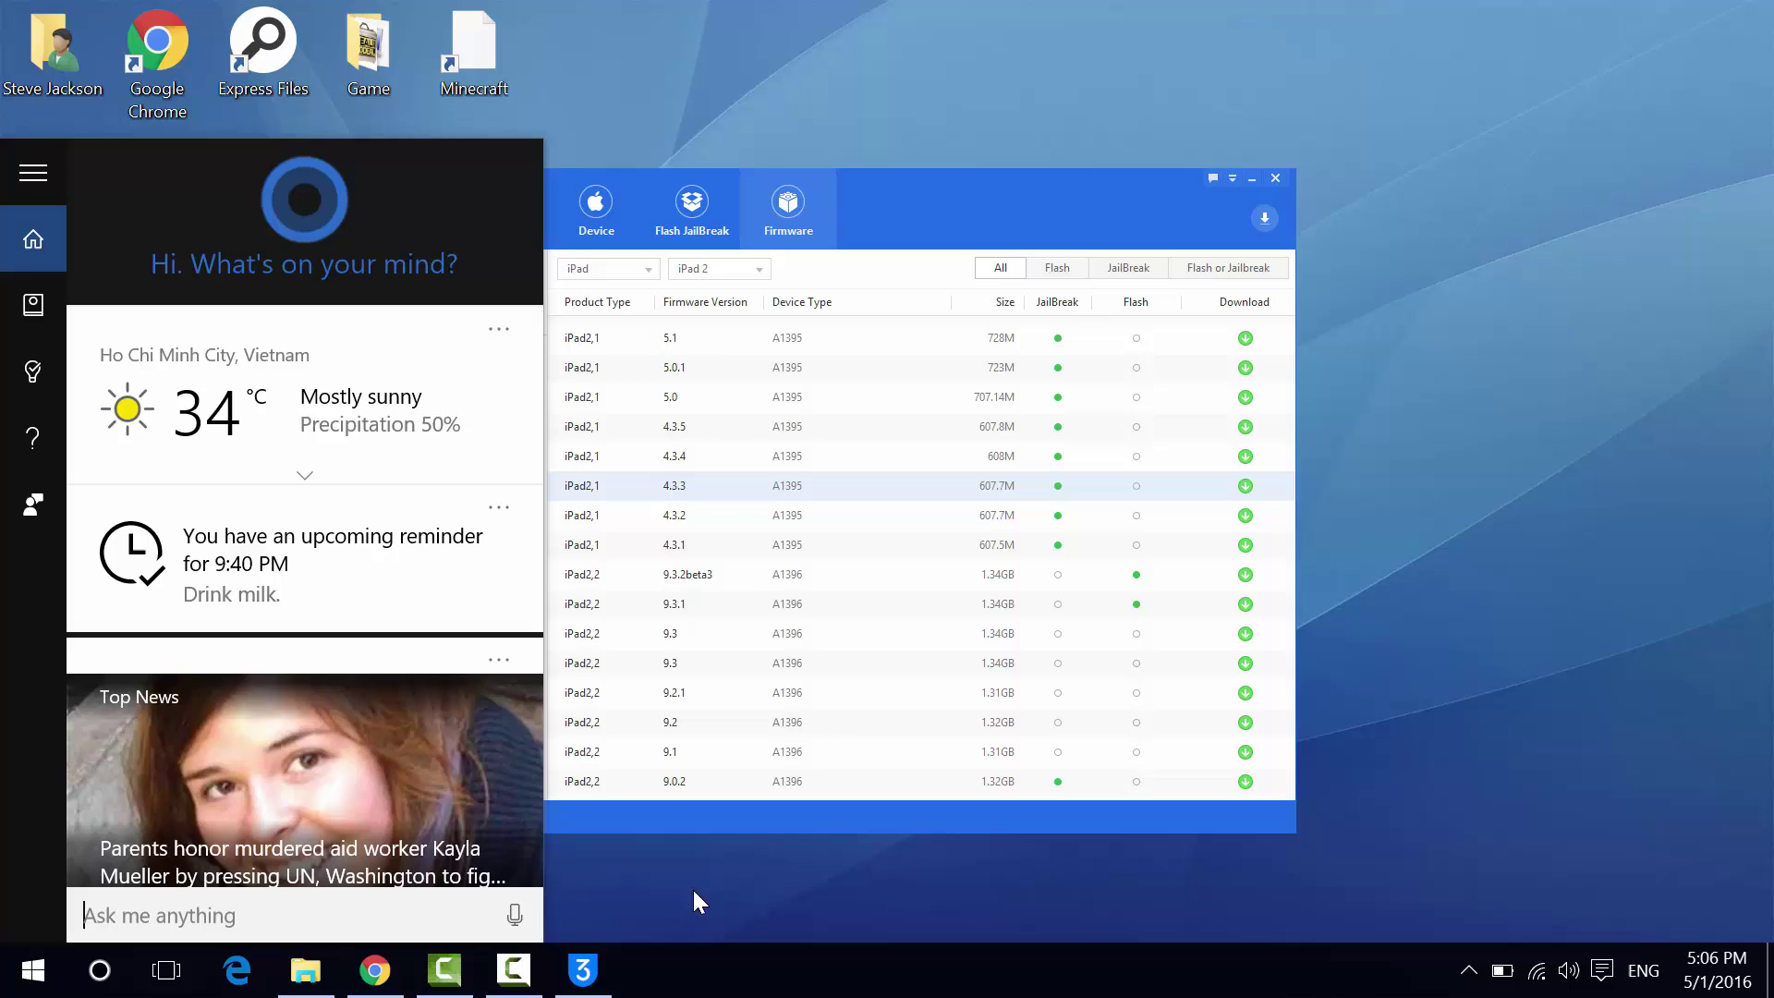
Dismiss the Cortana panel by returning to 3uTools, and show the connected iPad 2's device information.
click(745, 822)
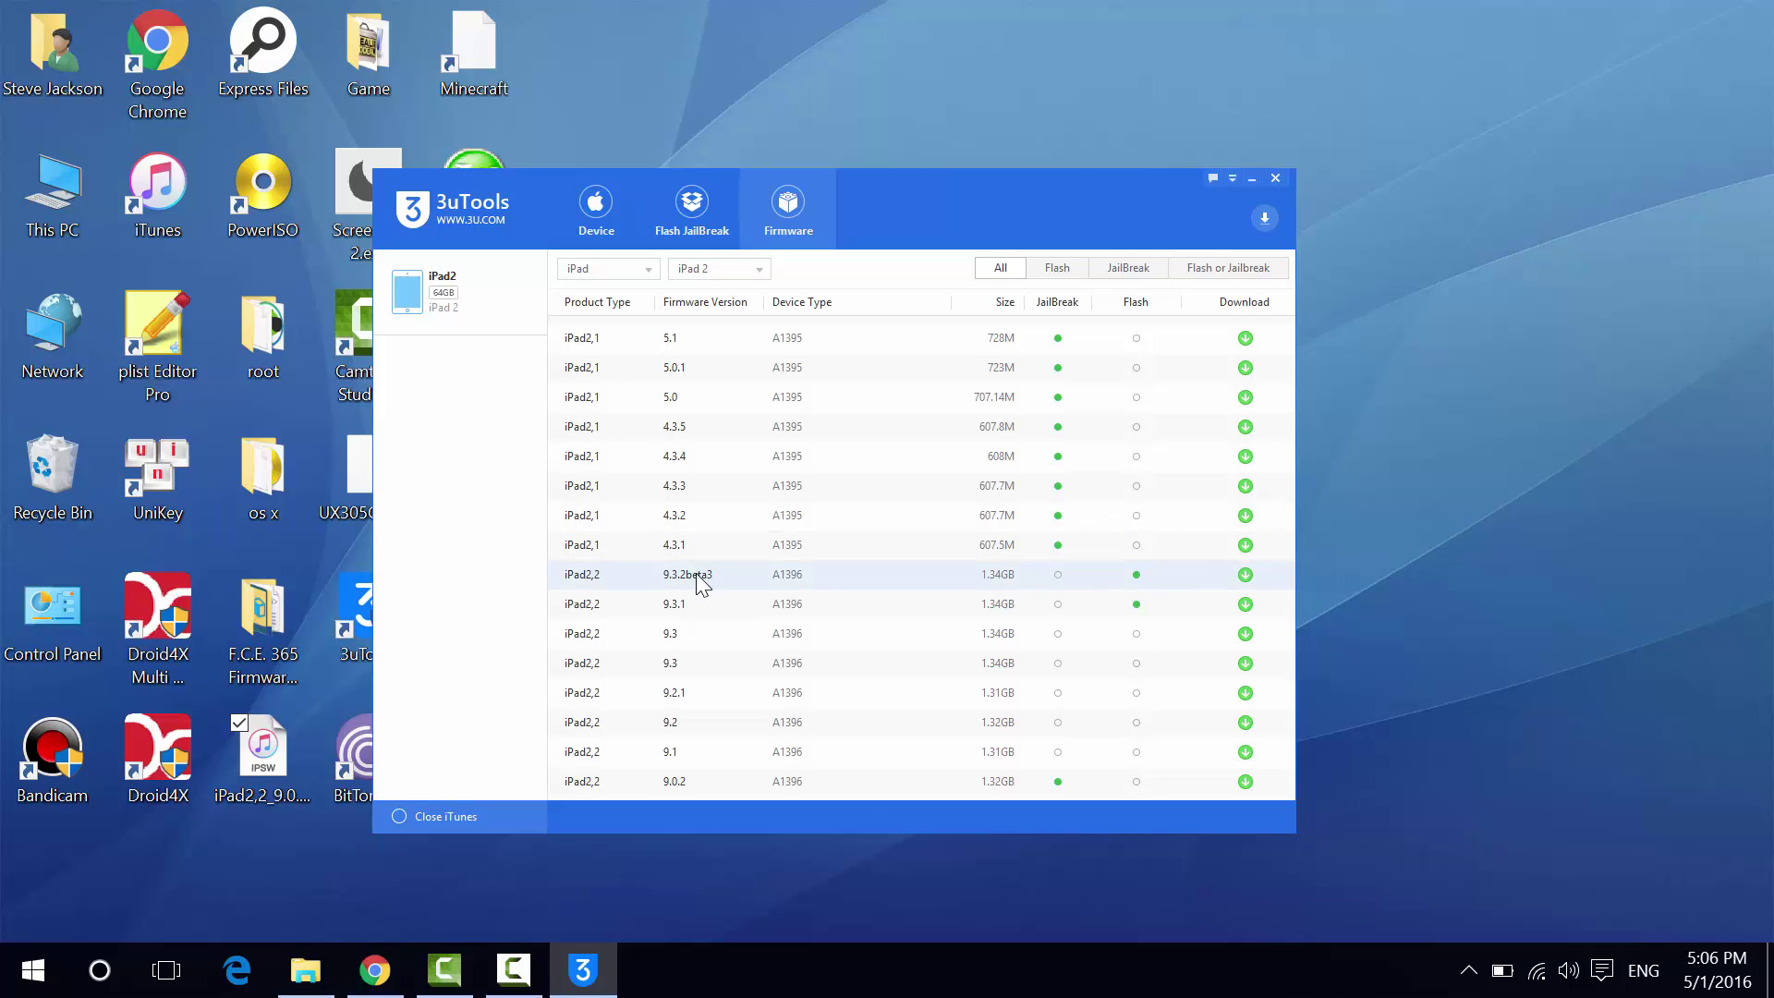
scroll(697, 572, up, 12)
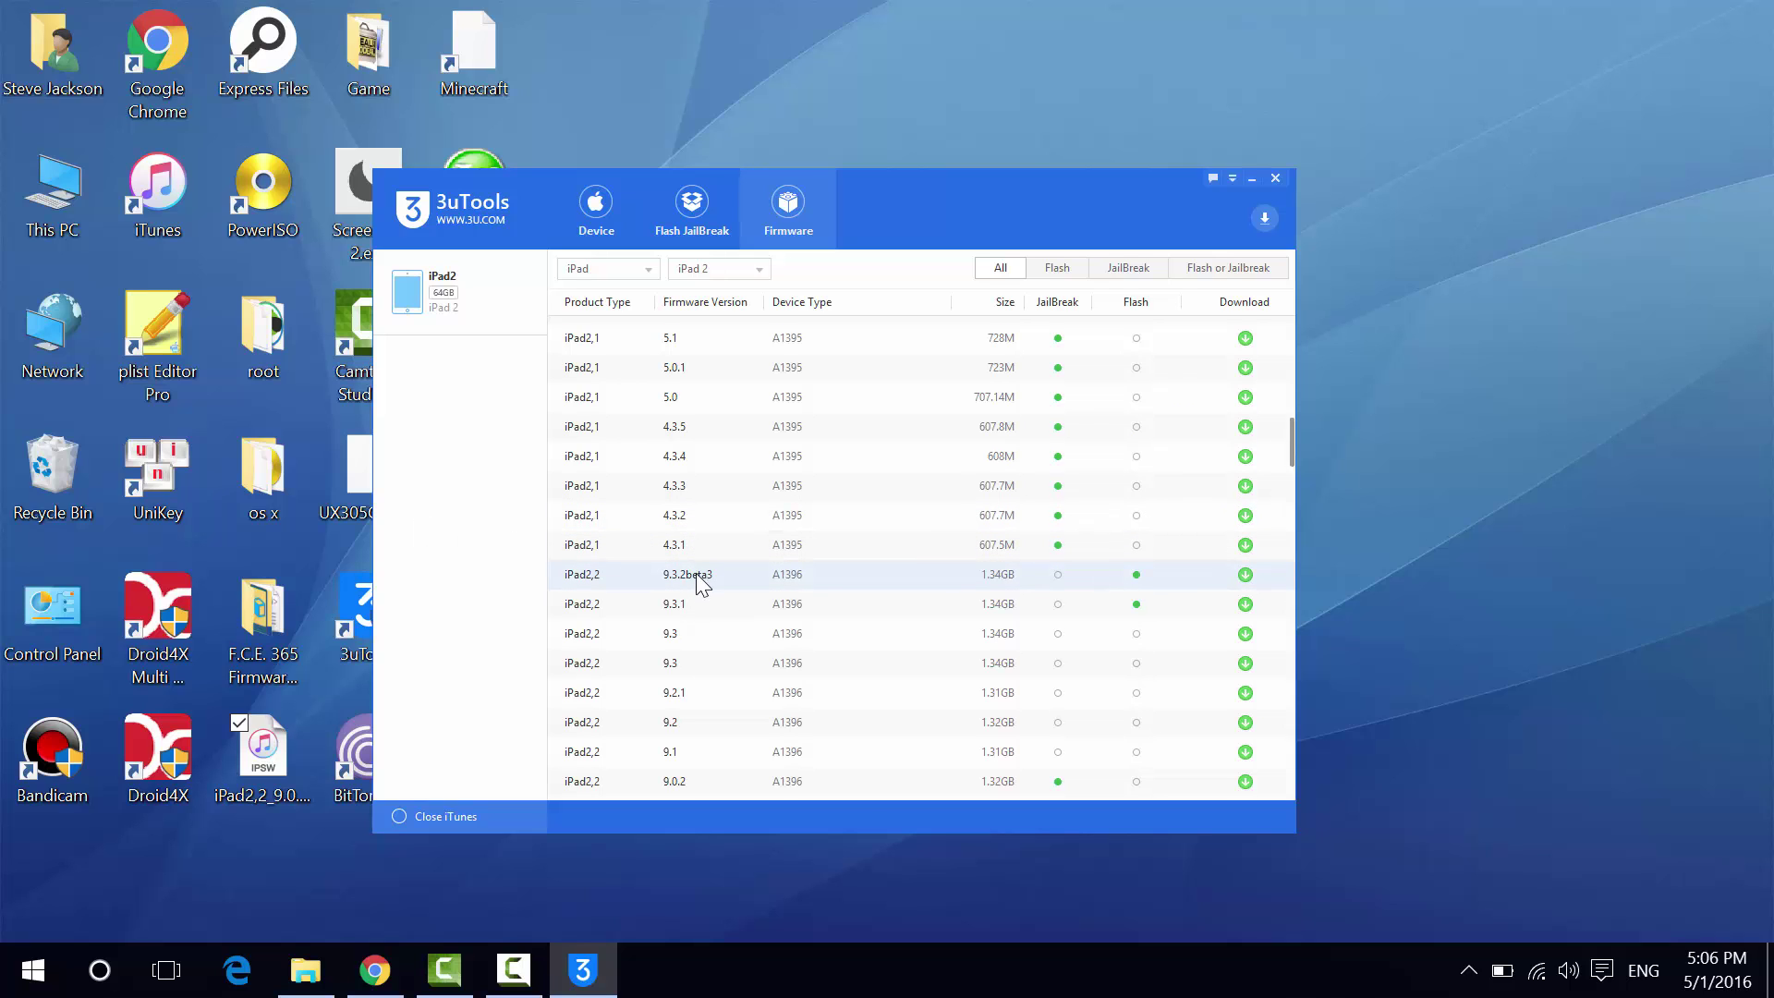
click(592, 221)
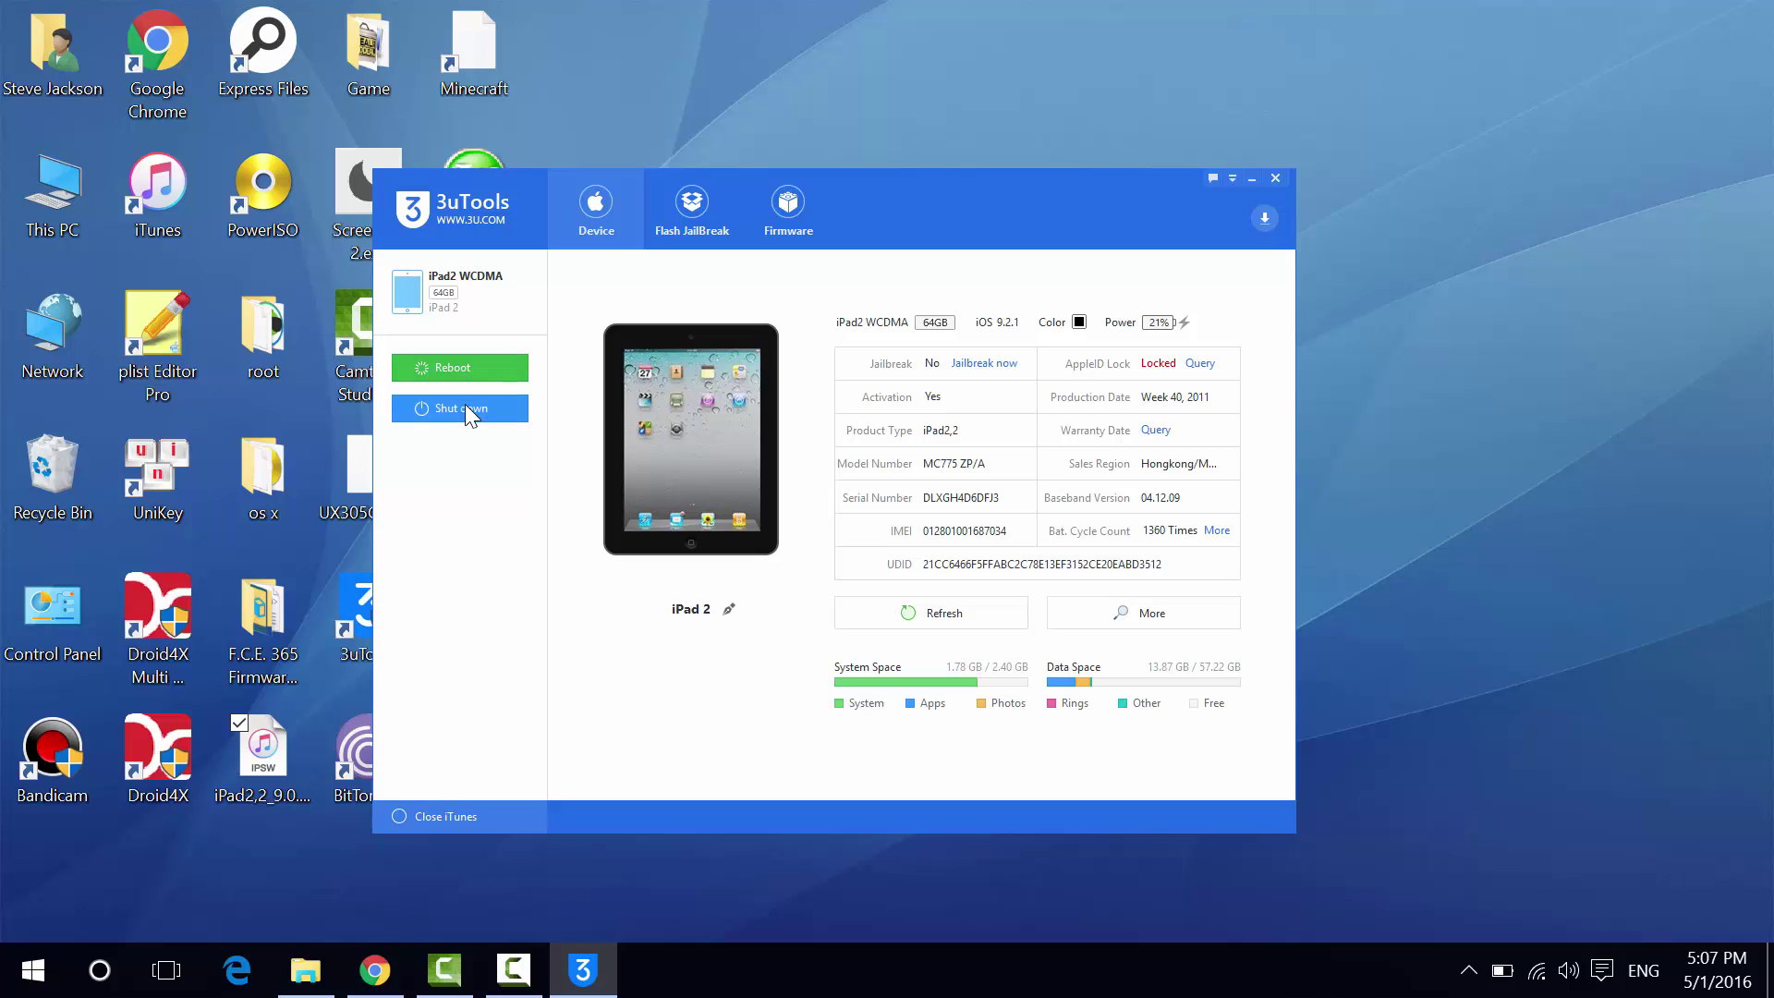
Open the 3uTools feedback web page, then close it and return to the 3uTools window, moving it slightly higher on the desktop.
click(1232, 178)
click(1216, 191)
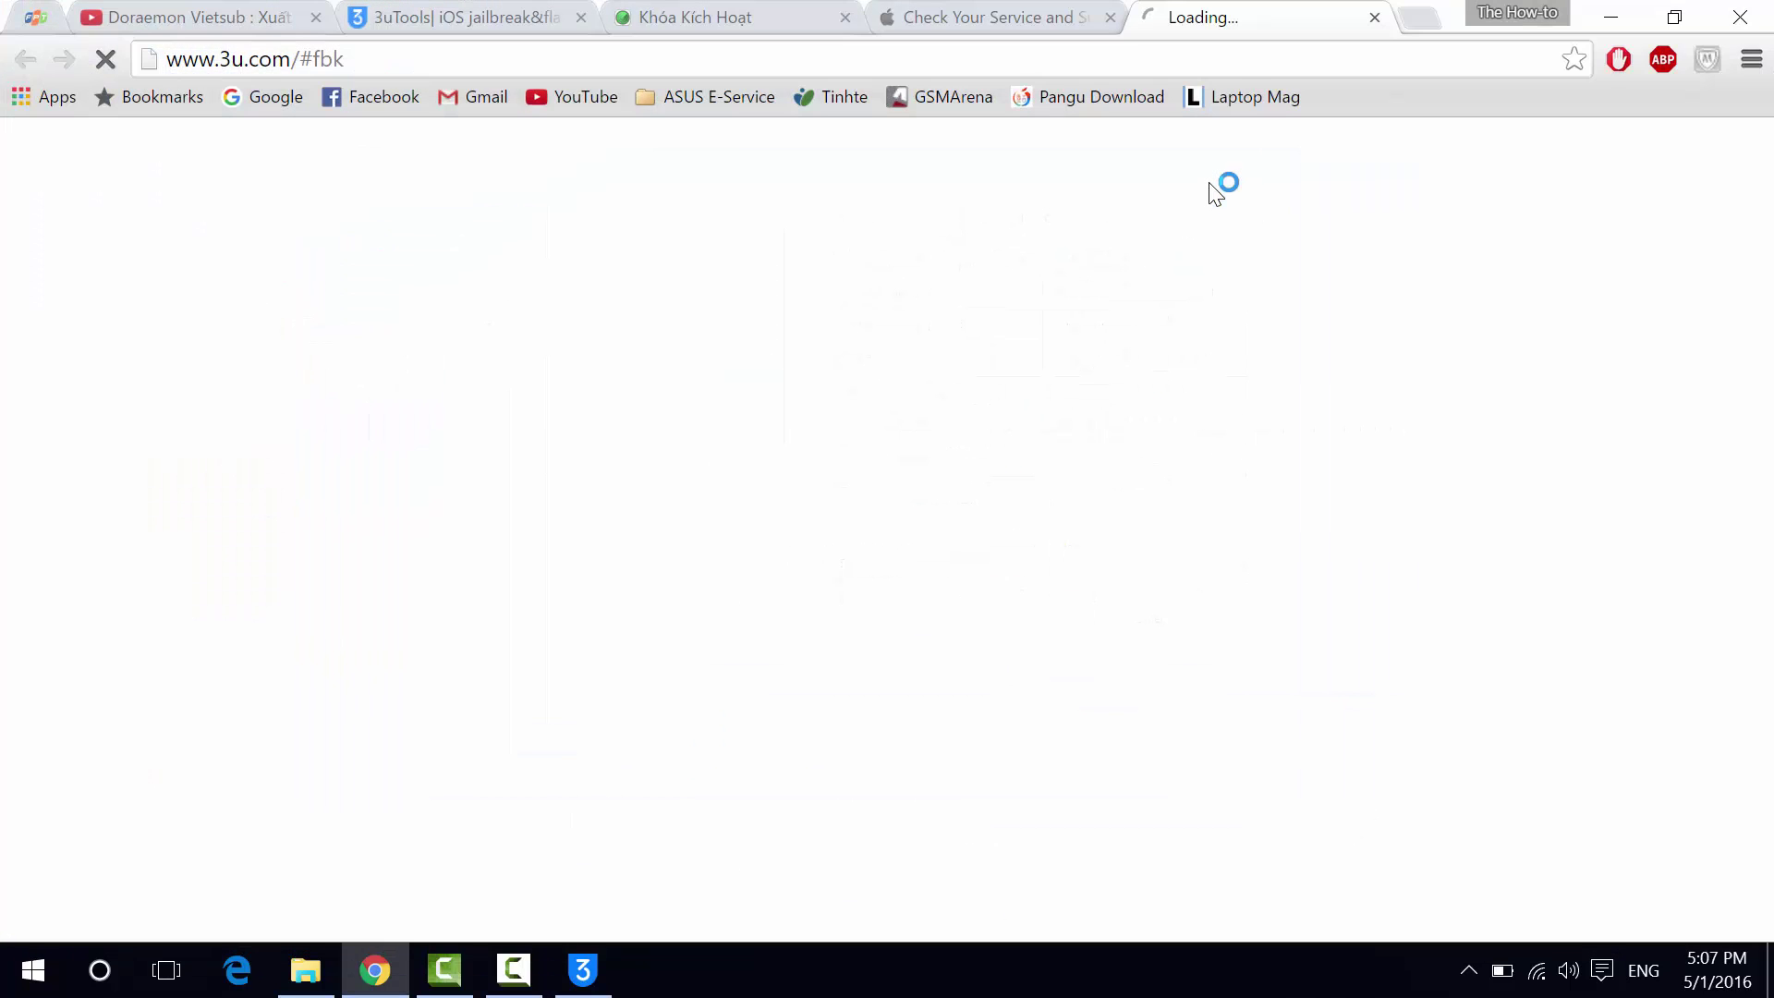
click(1374, 18)
click(1610, 17)
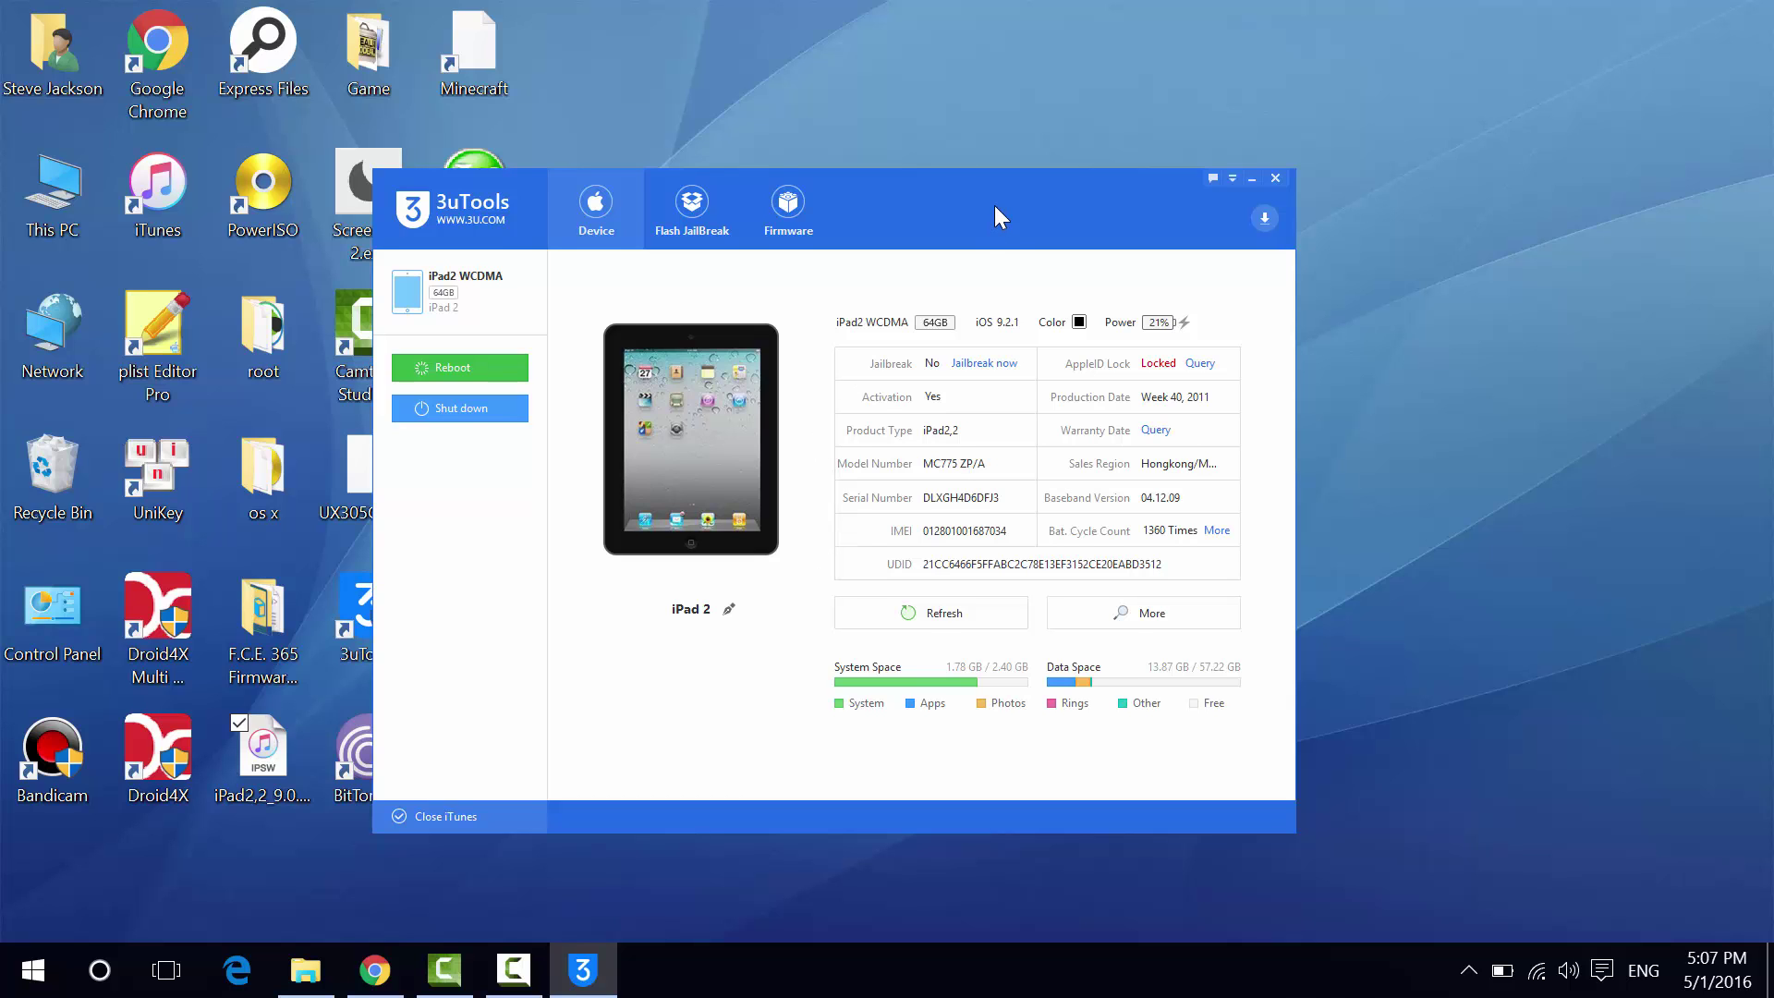
drag(994, 205, 1068, 155)
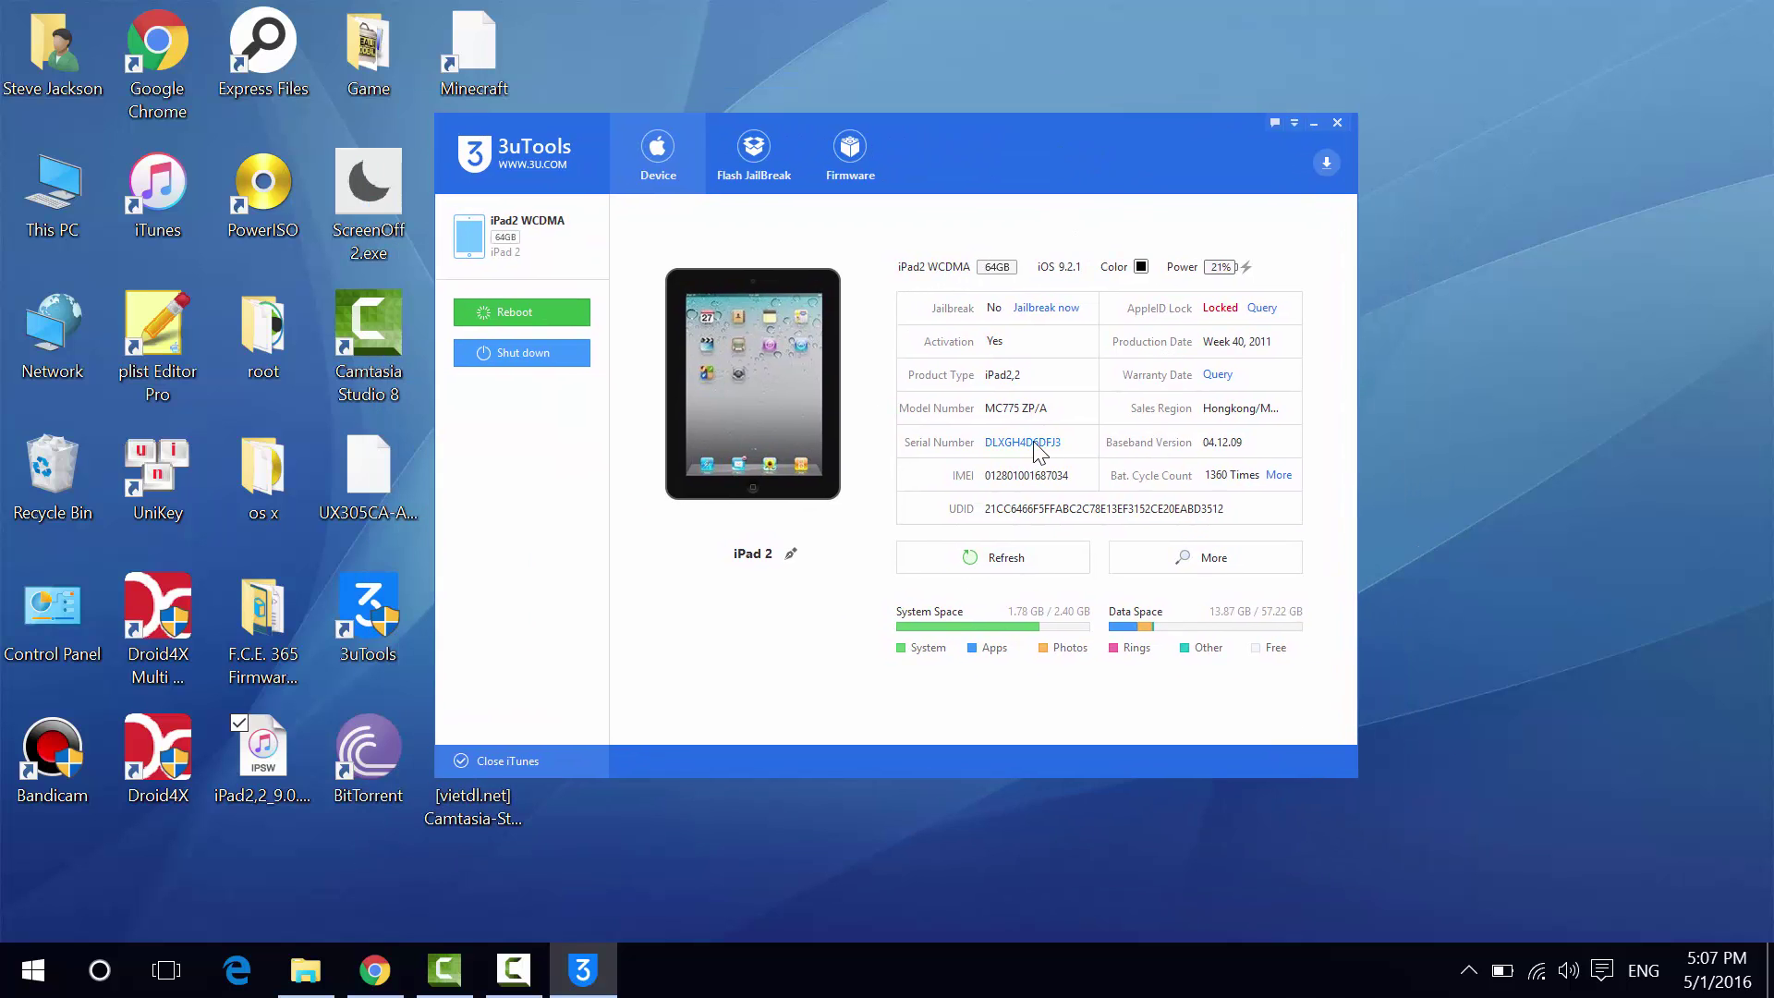